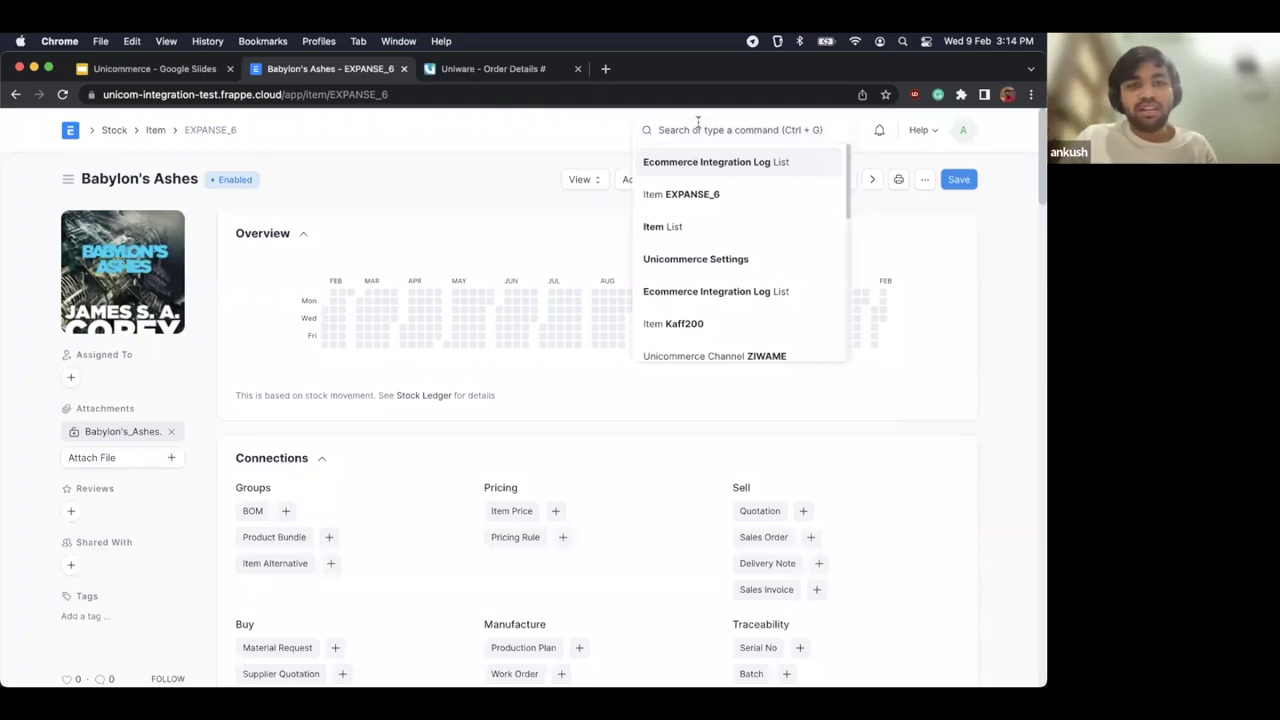
Step: Open the Item list in a separate browser tab from the Babylon's Ashes item
{"action": "left_click", "coordinate": [605, 69]}
{"action": "type", "text": "un"}
{"action": "key", "text": "Return"}
{"action": "left_click", "coordinate": [157, 130], "text": "super"}
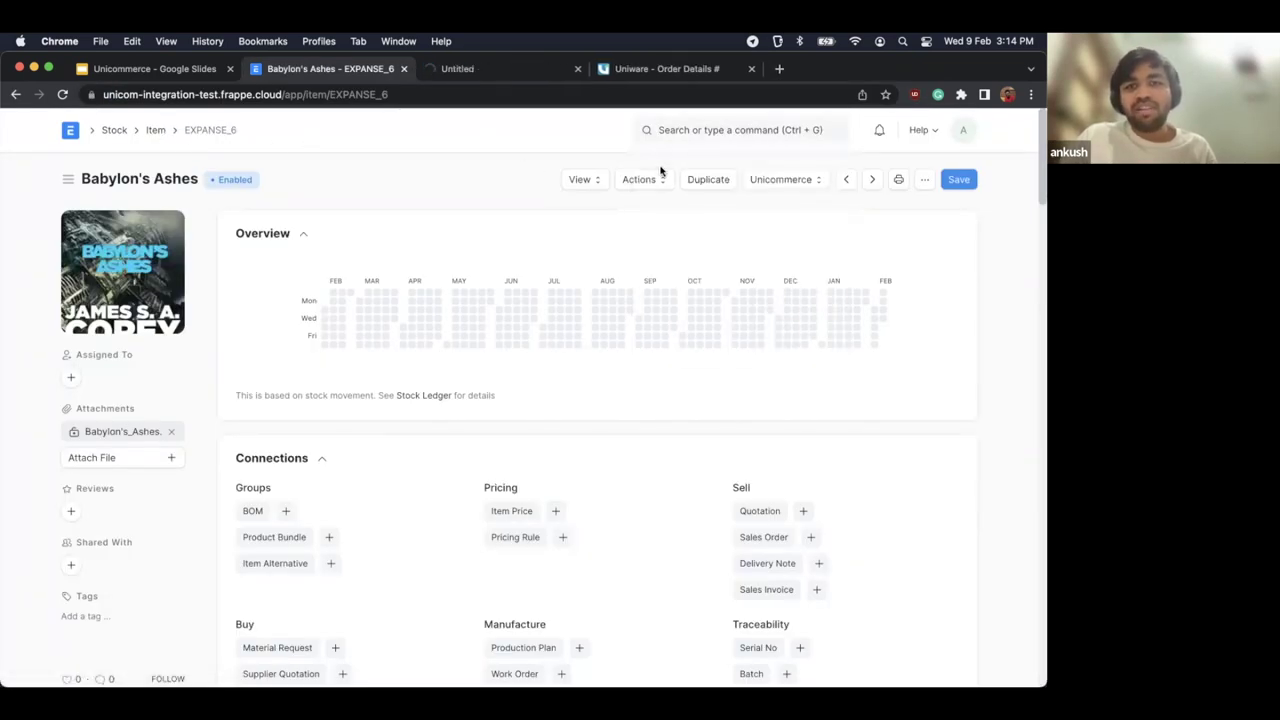
{"action": "key", "text": "ctrl+Tab"}
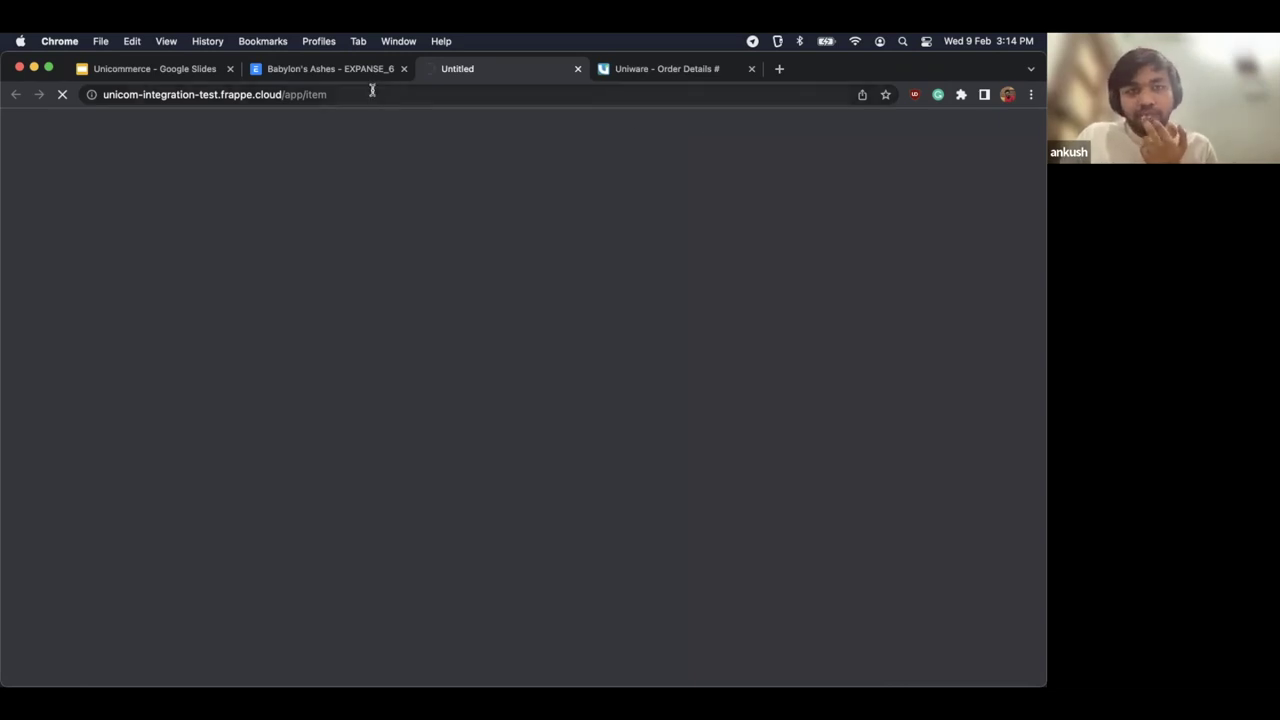
{"action": "left_click", "coordinate": [347, 70]}
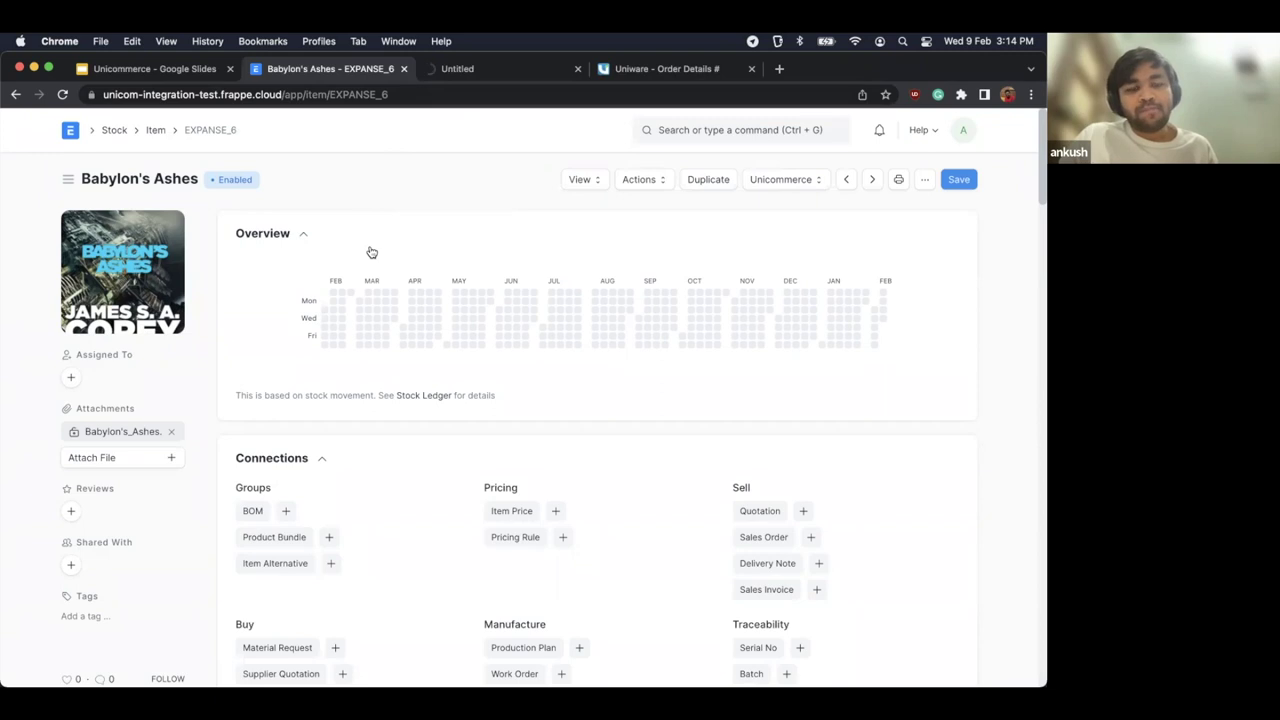
{"action": "left_click", "coordinate": [459, 70]}
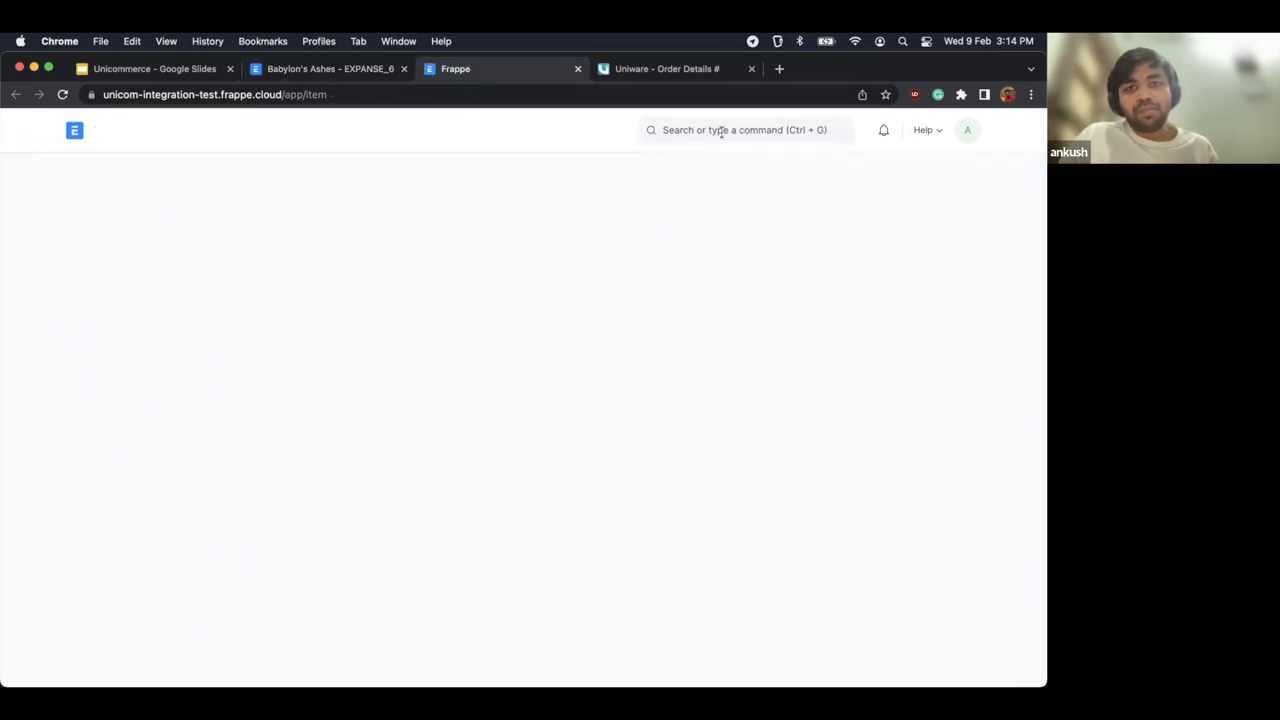
{"action": "left_click", "coordinate": [720, 131]}
{"action": "type", "text": "unicomm"}
{"action": "left_click", "coordinate": [599, 136]}
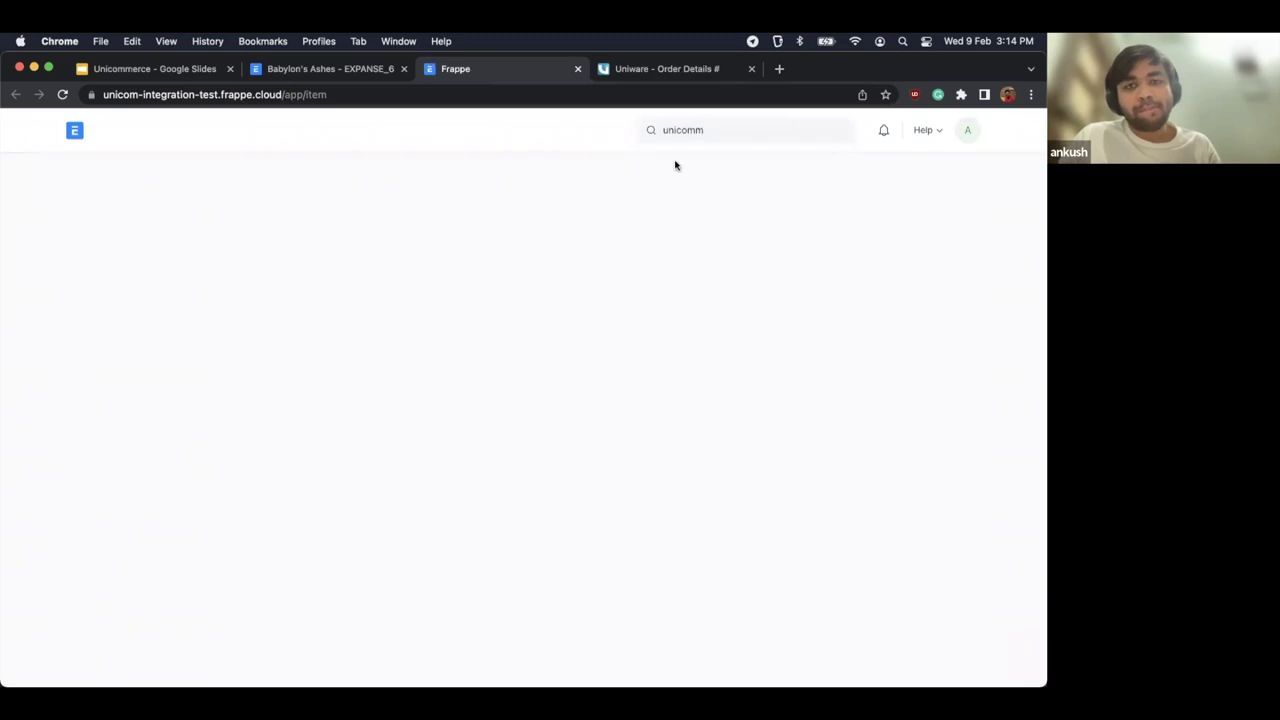
Step: Reload the Item list page, search for "unicomm" and open Unicommerce Settings
{"action": "key", "text": "super+r"}
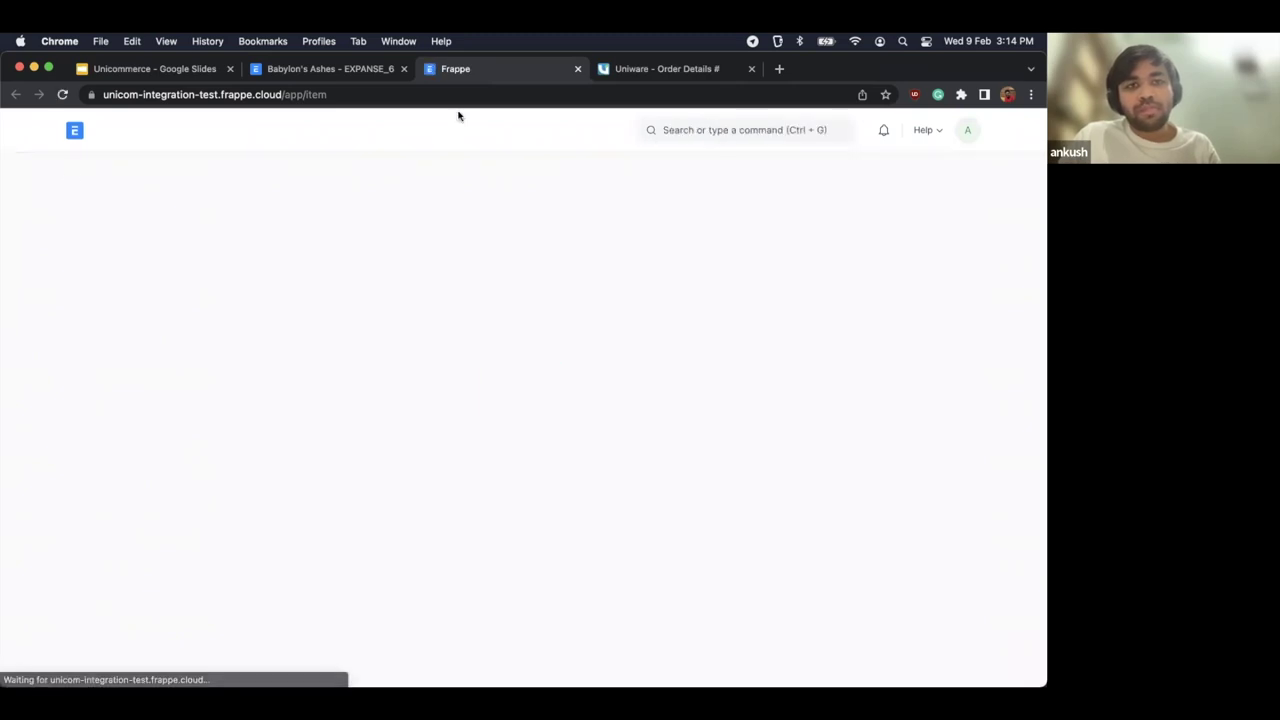
{"action": "left_click", "coordinate": [666, 127]}
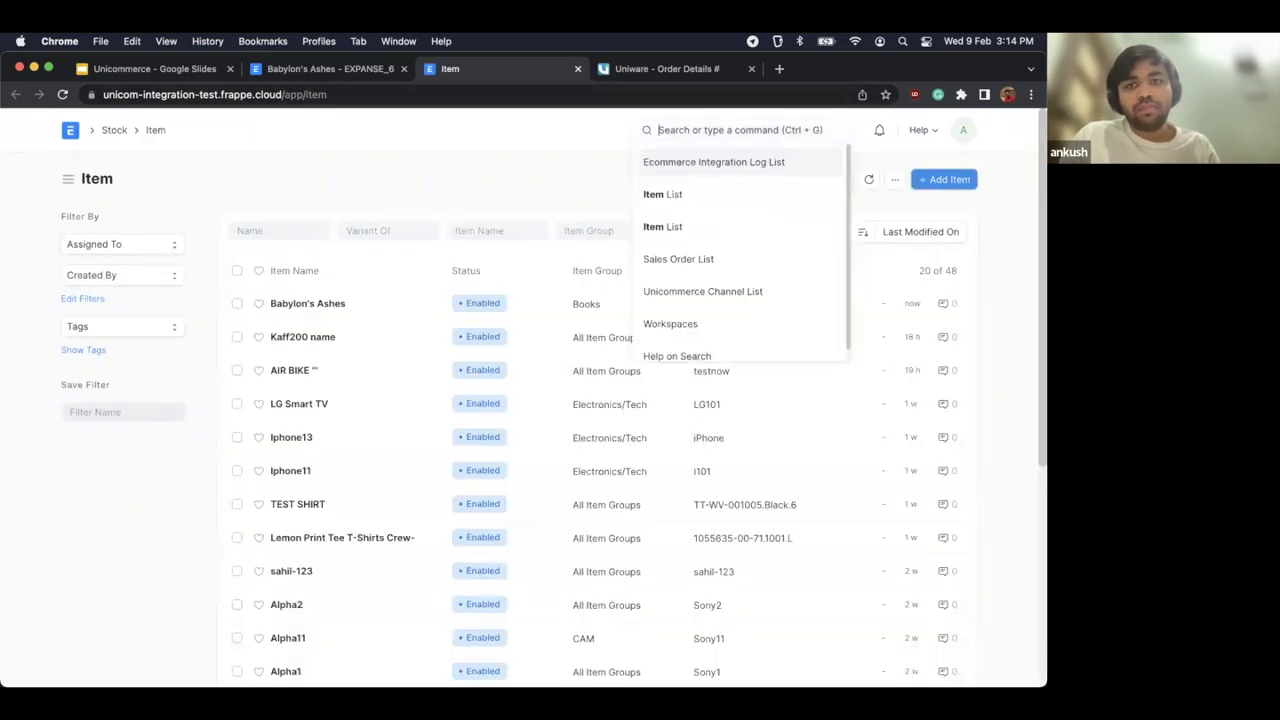
{"action": "type", "text": "unicomm"}
{"action": "key", "text": "Down"}
{"action": "key", "text": "Down"}
{"action": "key", "text": "Down"}
{"action": "key", "text": "Down"}
{"action": "key", "text": "Return"}
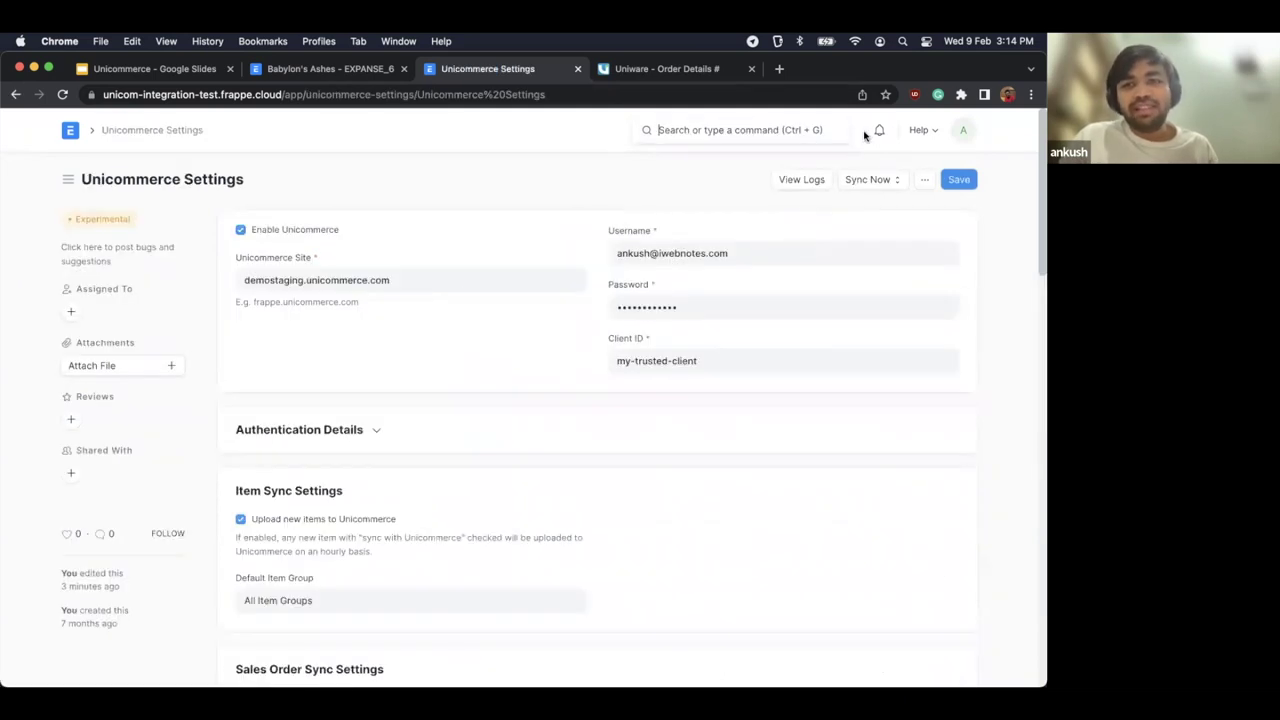
Step: Run the Items sync from Unicommerce Settings and dismiss the resulting message
{"action": "left_click", "coordinate": [867, 183]}
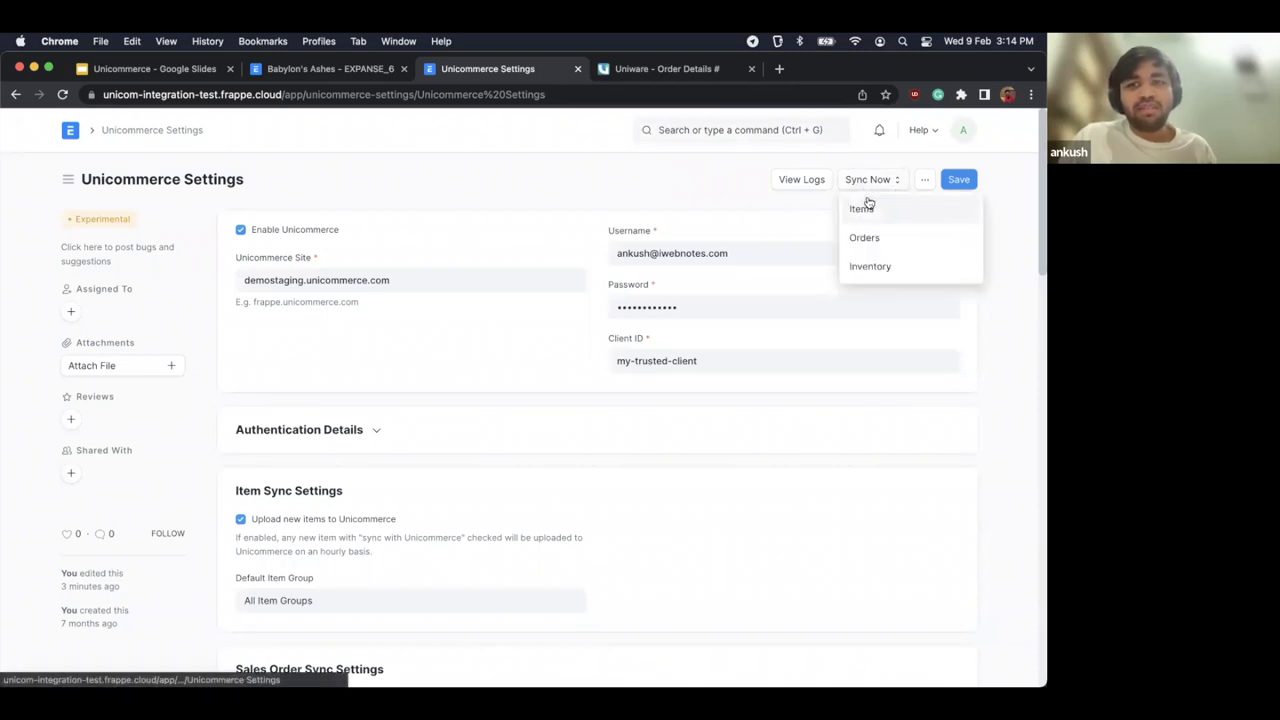
{"action": "left_click", "coordinate": [862, 207]}
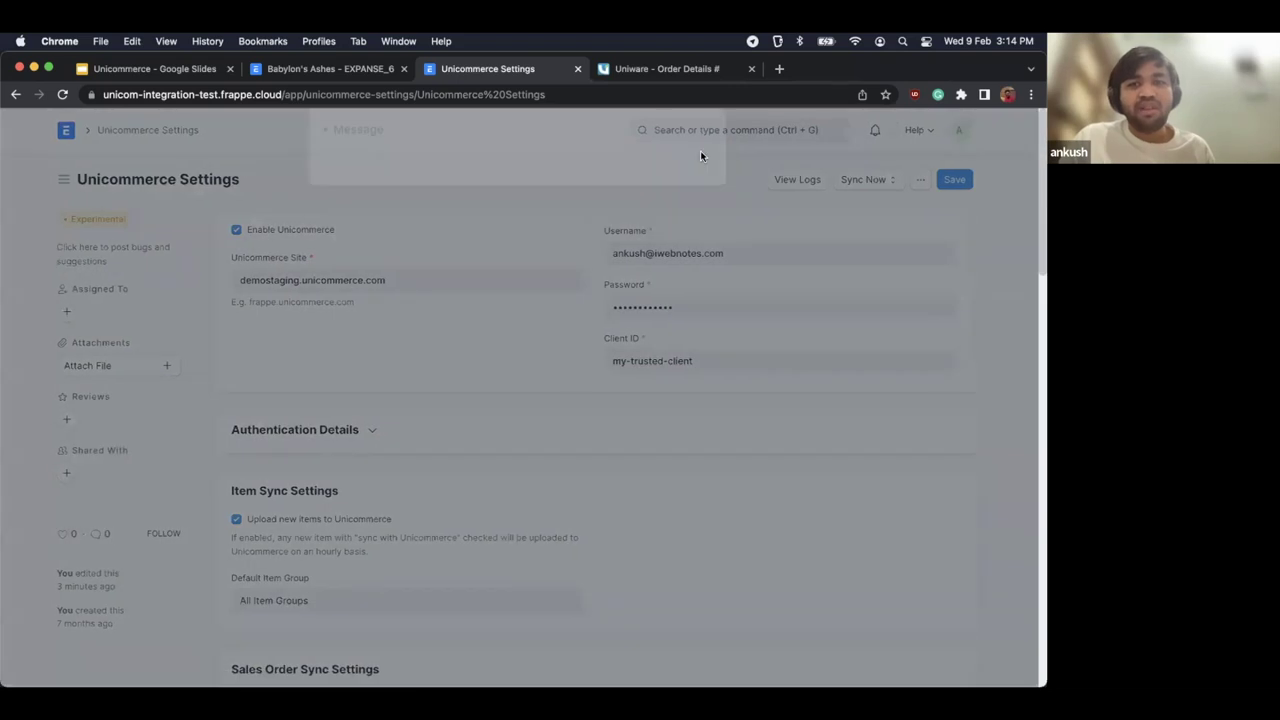
{"action": "left_click", "coordinate": [700, 150]}
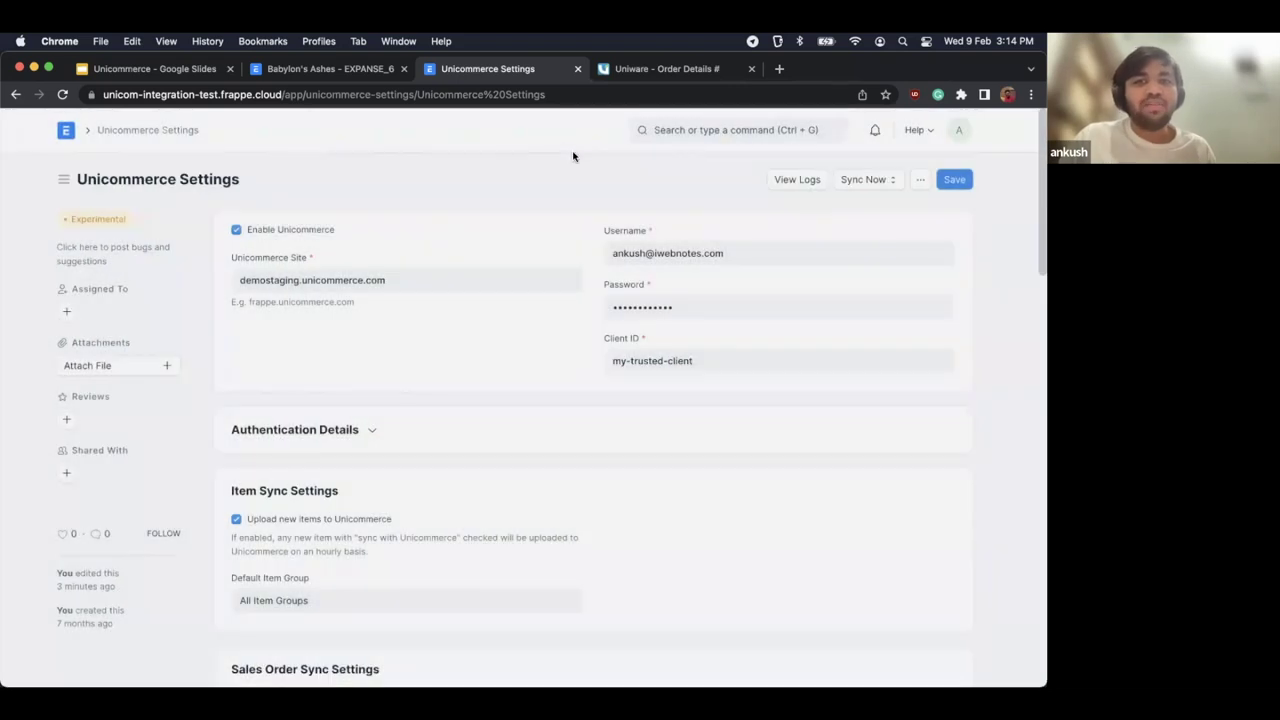
Step: Return to the Babylon's Ashes item and open its linked product page in Unicommerce
{"action": "left_click", "coordinate": [322, 70]}
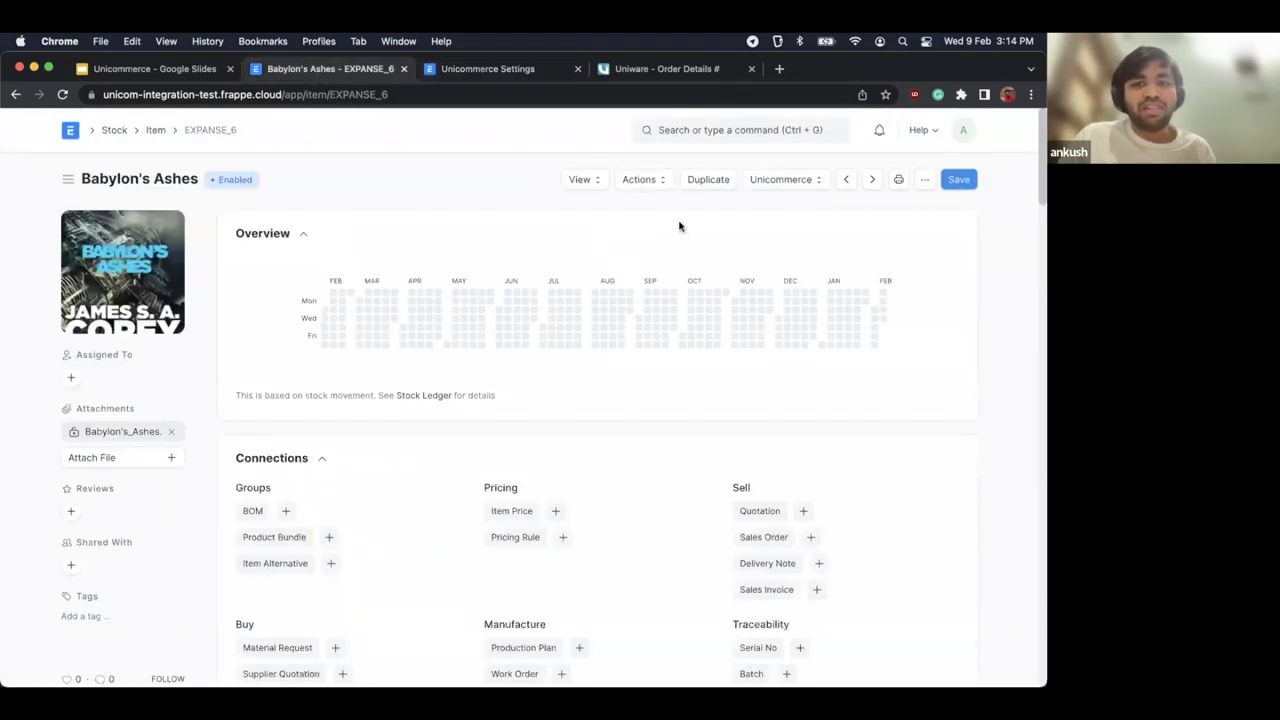
{"action": "scroll", "coordinate": [614, 389], "scroll_direction": "down", "scroll_amount": 10}
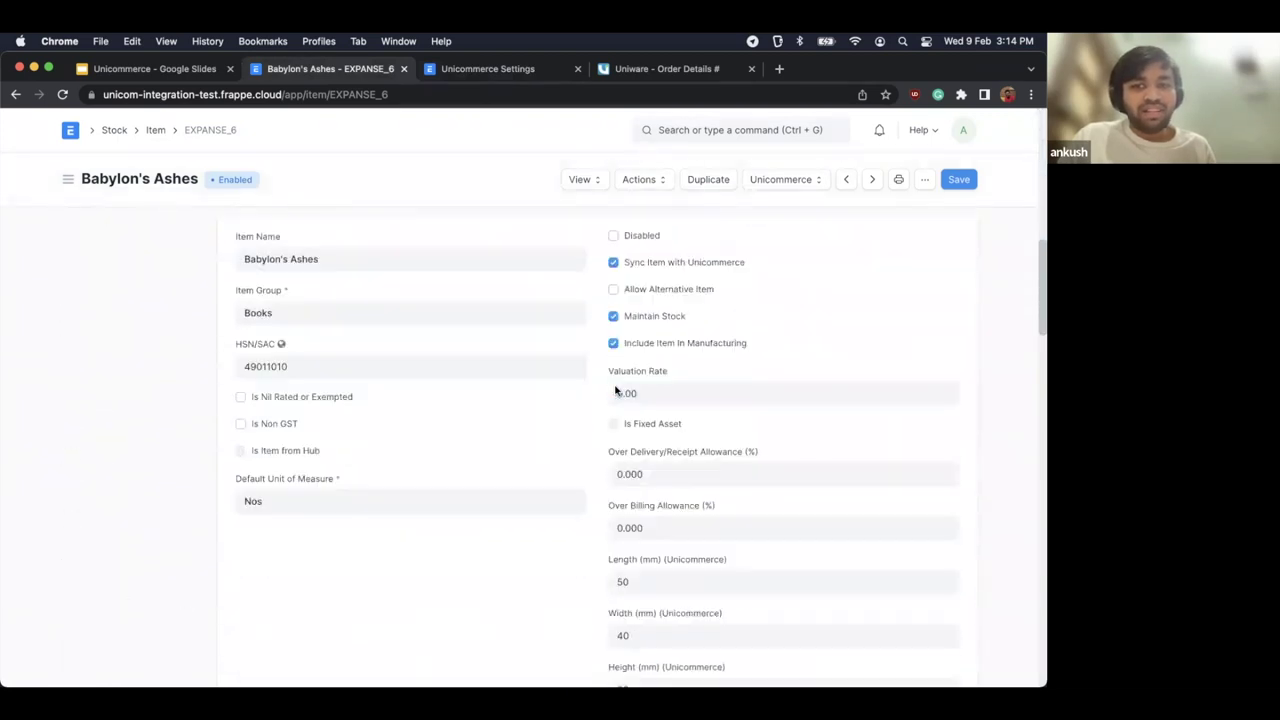
{"action": "scroll", "coordinate": [760, 249], "scroll_direction": "up", "scroll_amount": 10}
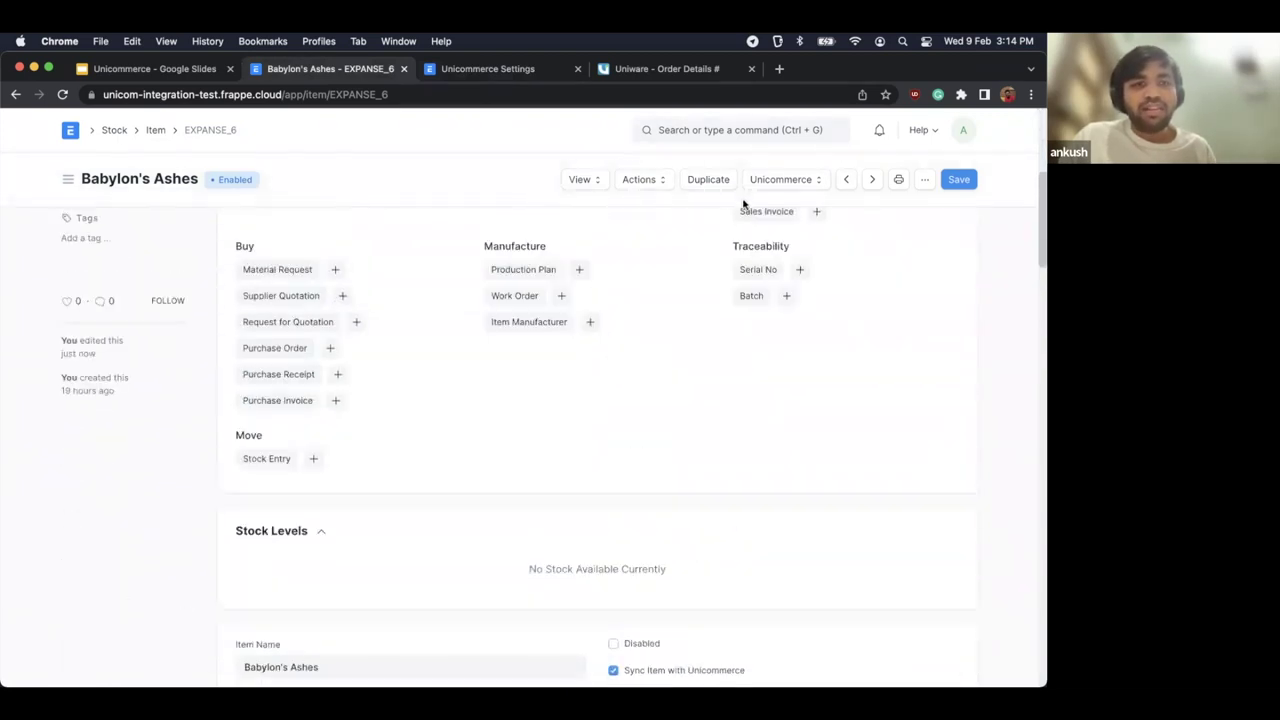
{"action": "scroll", "coordinate": [743, 204], "scroll_direction": "up", "scroll_amount": 5}
{"action": "scroll", "coordinate": [204, 156], "scroll_direction": "up", "scroll_amount": 2}
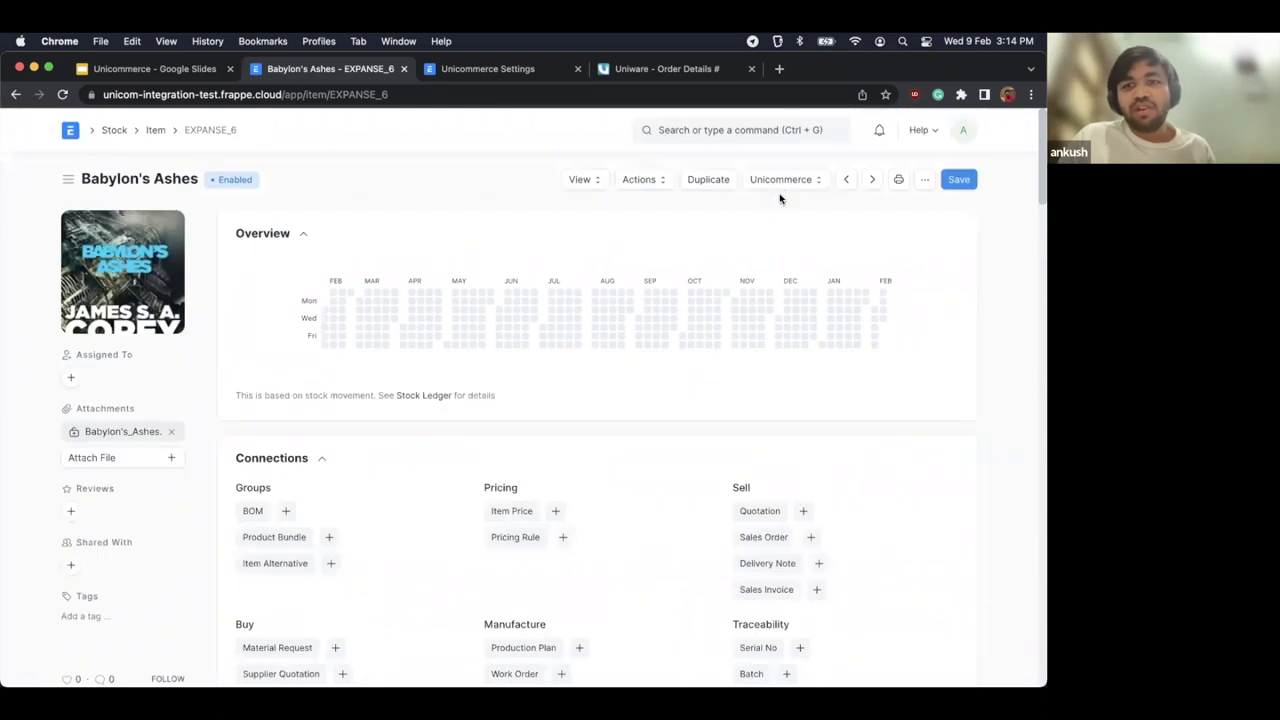
{"action": "left_click", "coordinate": [781, 181]}
{"action": "left_click", "coordinate": [784, 215]}
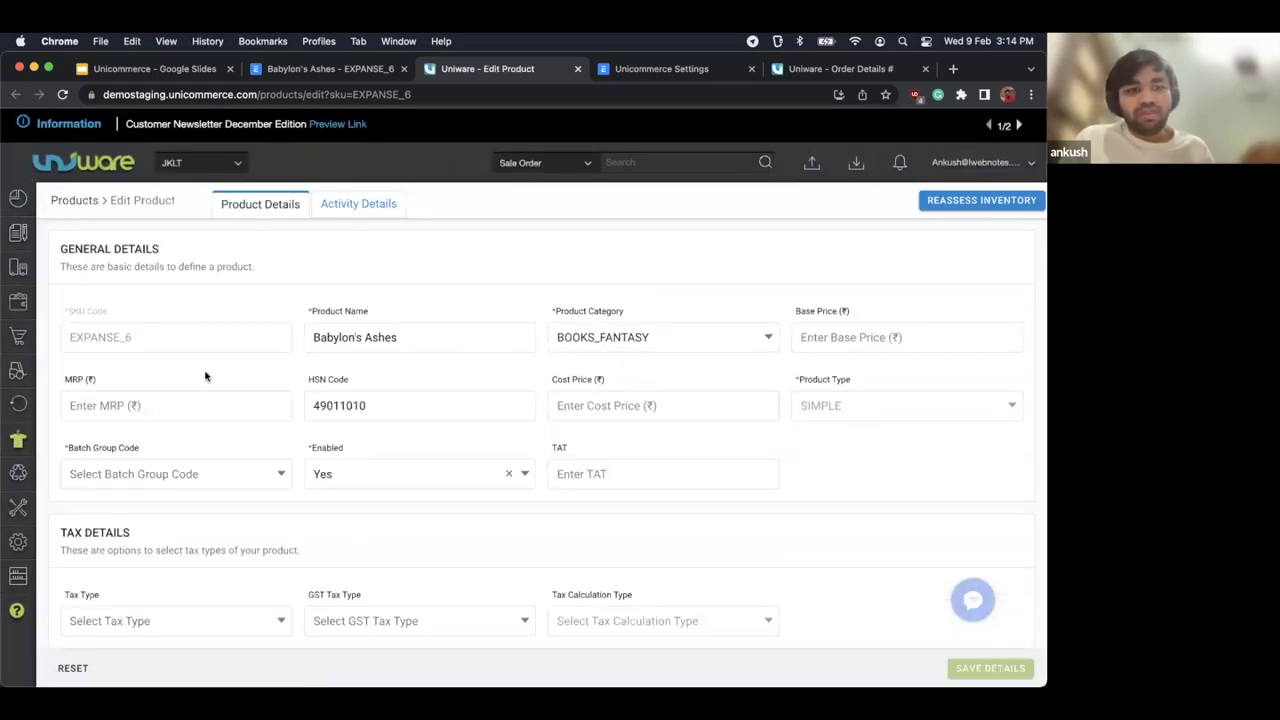
Step: Look over the Unicommerce product page and check the creation time in its activity log
{"action": "scroll", "coordinate": [205, 376], "scroll_direction": "down", "scroll_amount": 15}
{"action": "scroll", "coordinate": [263, 528], "scroll_direction": "up", "scroll_amount": 3}
{"action": "left_click", "coordinate": [360, 208]}
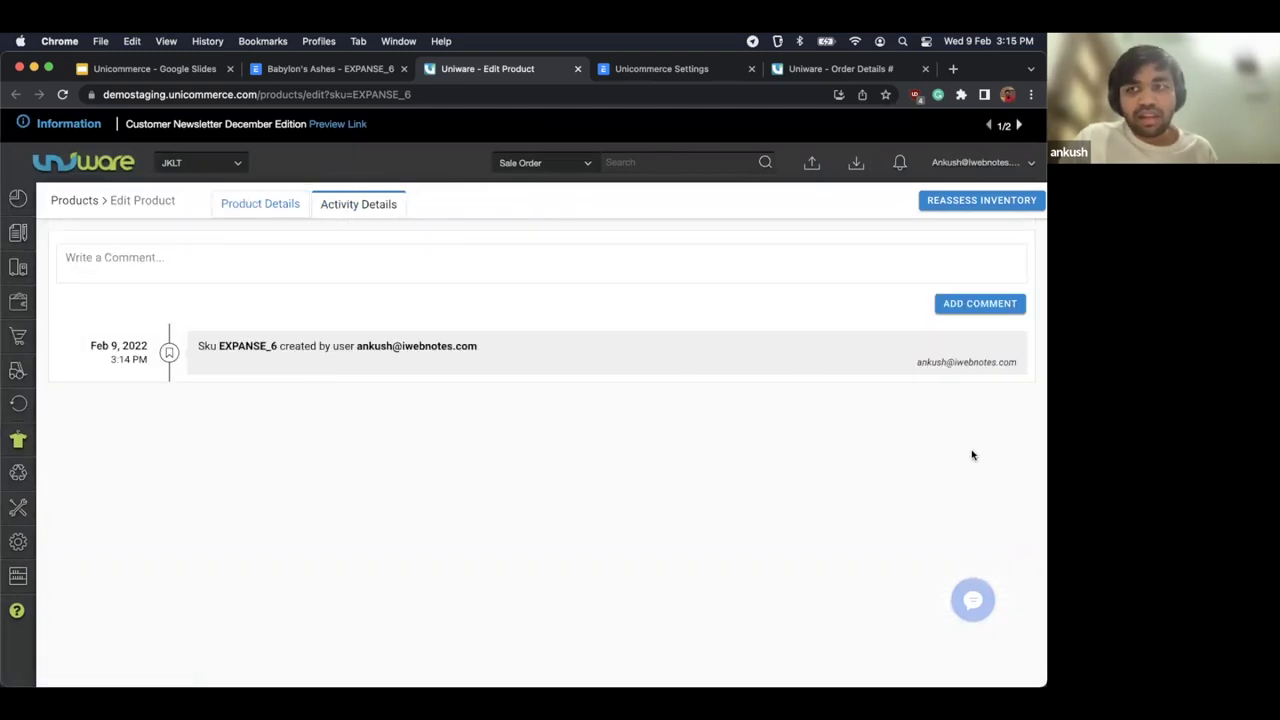
{"action": "left_click_drag", "start_coordinate": [107, 359], "coordinate": [147, 362]}
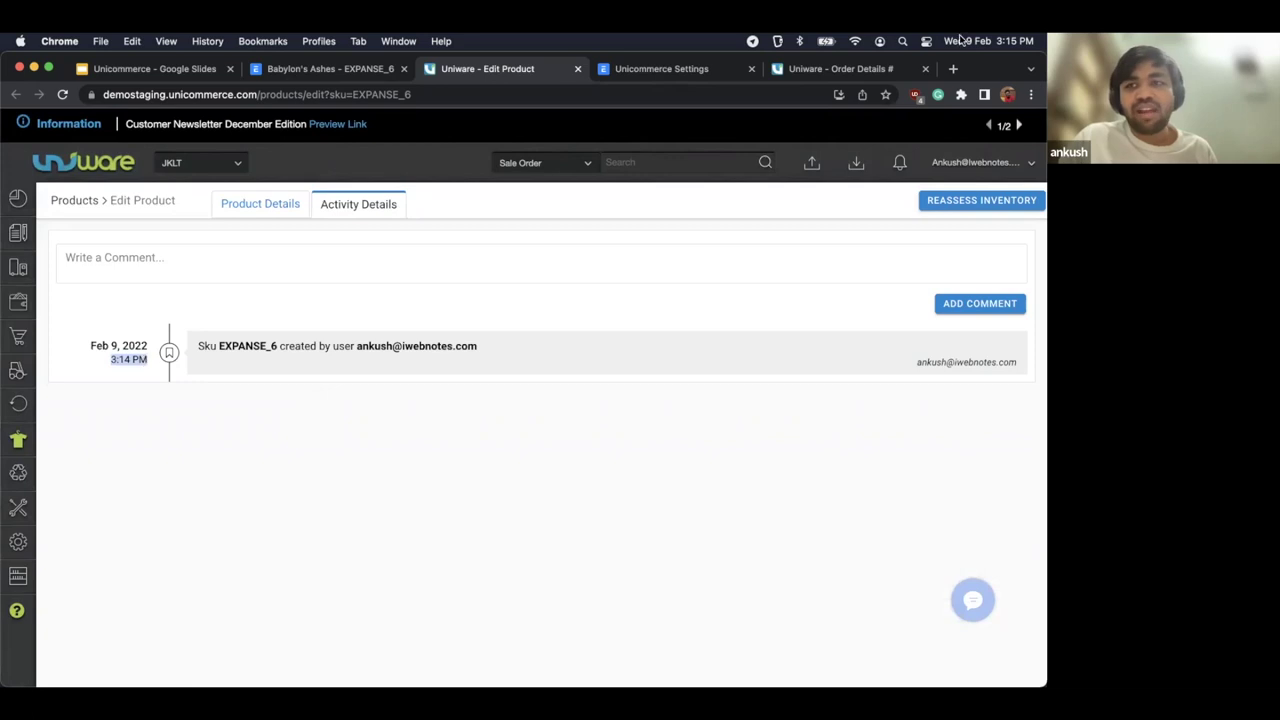
{"action": "left_click", "coordinate": [279, 363]}
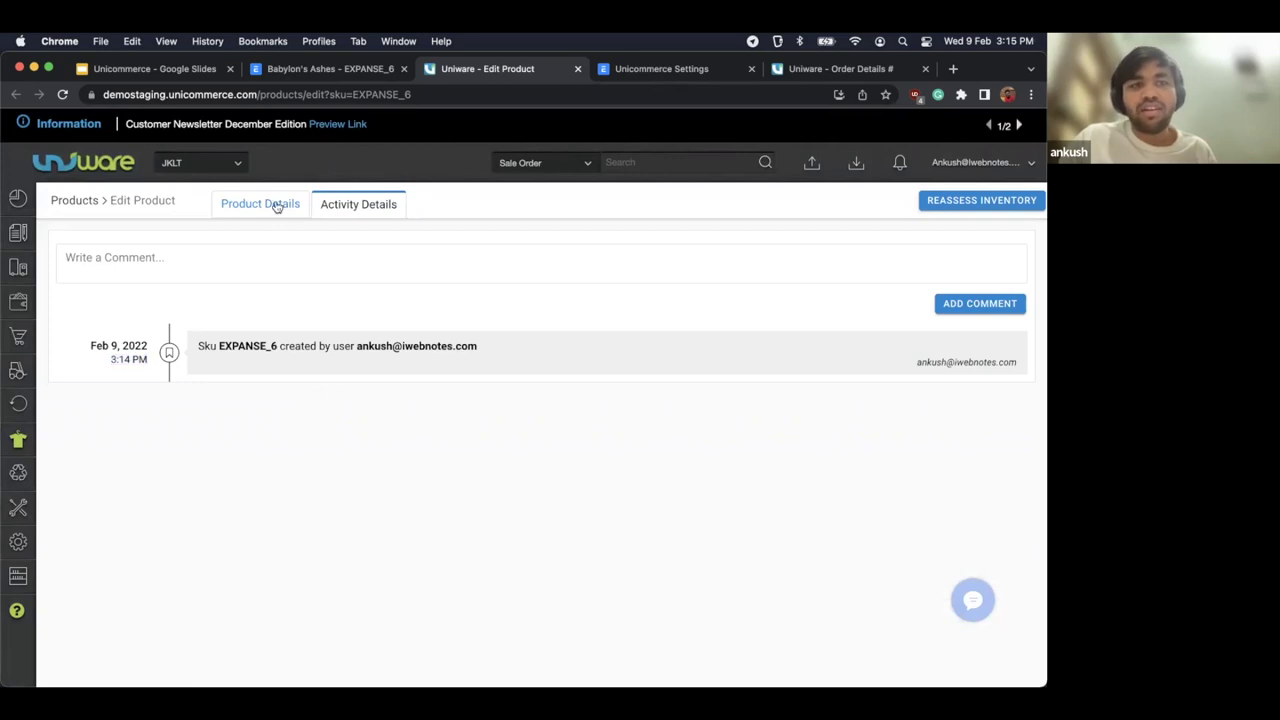
Step: Examine the Unicommerce product details for Babylon's Ashes, including name, HSN code, description, image, dimensions, EAN and expiry fields
{"action": "left_click", "coordinate": [272, 206]}
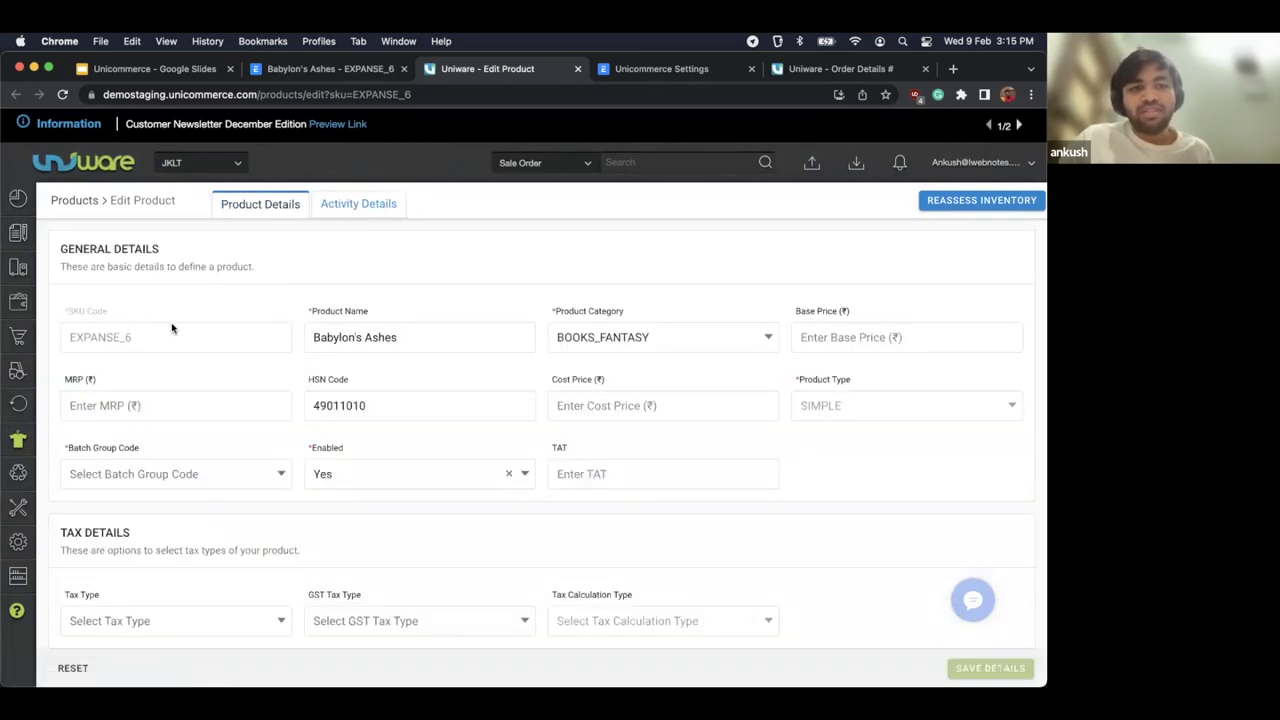
{"action": "left_click", "coordinate": [389, 317]}
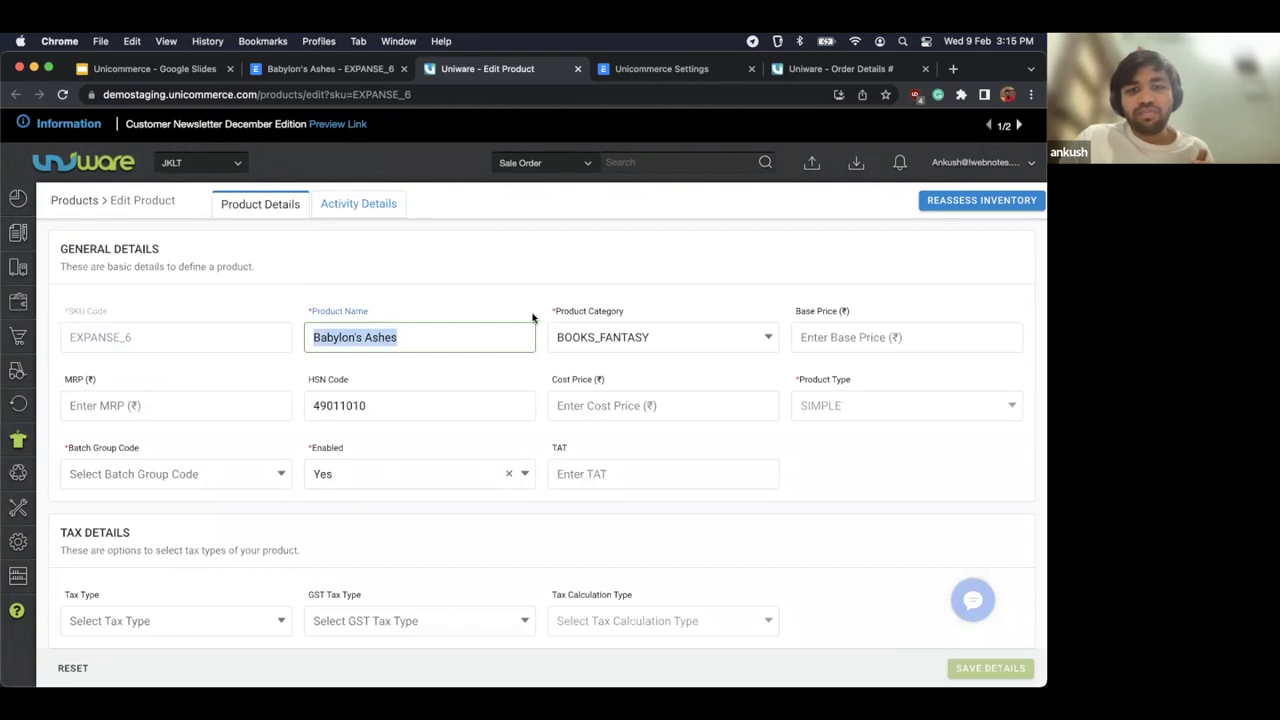
{"action": "scroll", "coordinate": [518, 386], "scroll_direction": "down", "scroll_amount": 5}
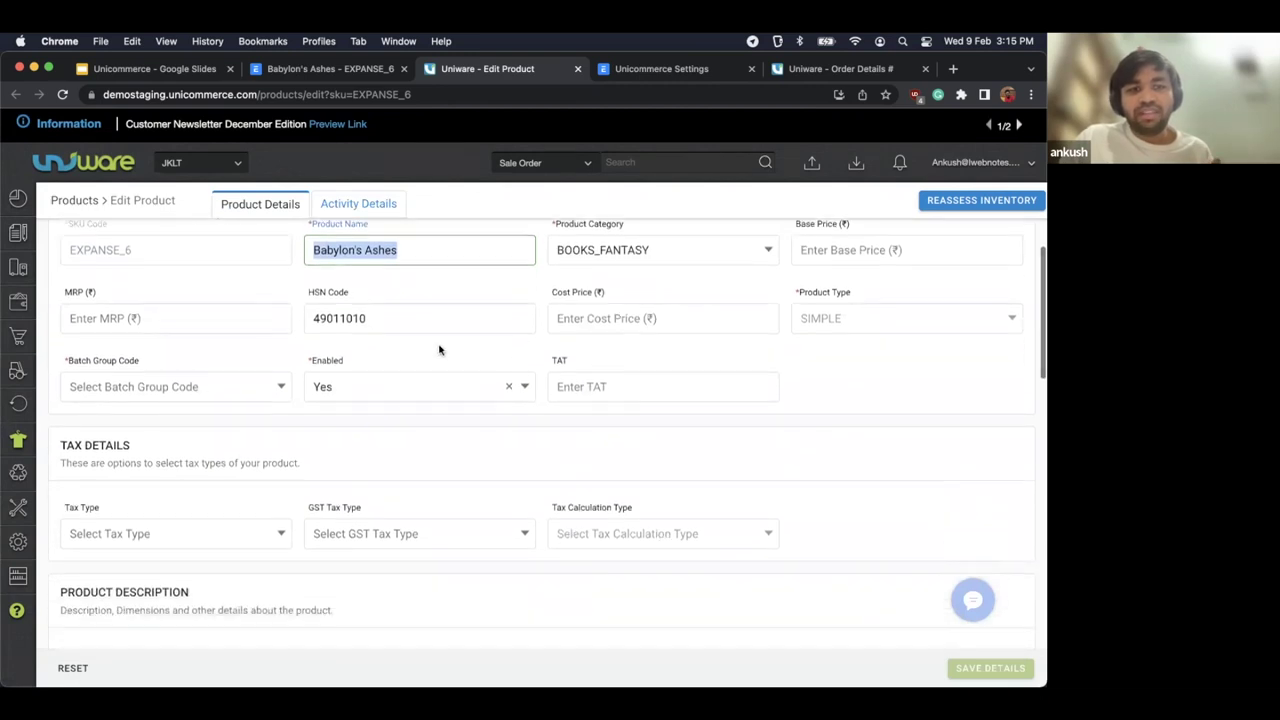
{"action": "scroll", "coordinate": [336, 463], "scroll_direction": "down", "scroll_amount": 10}
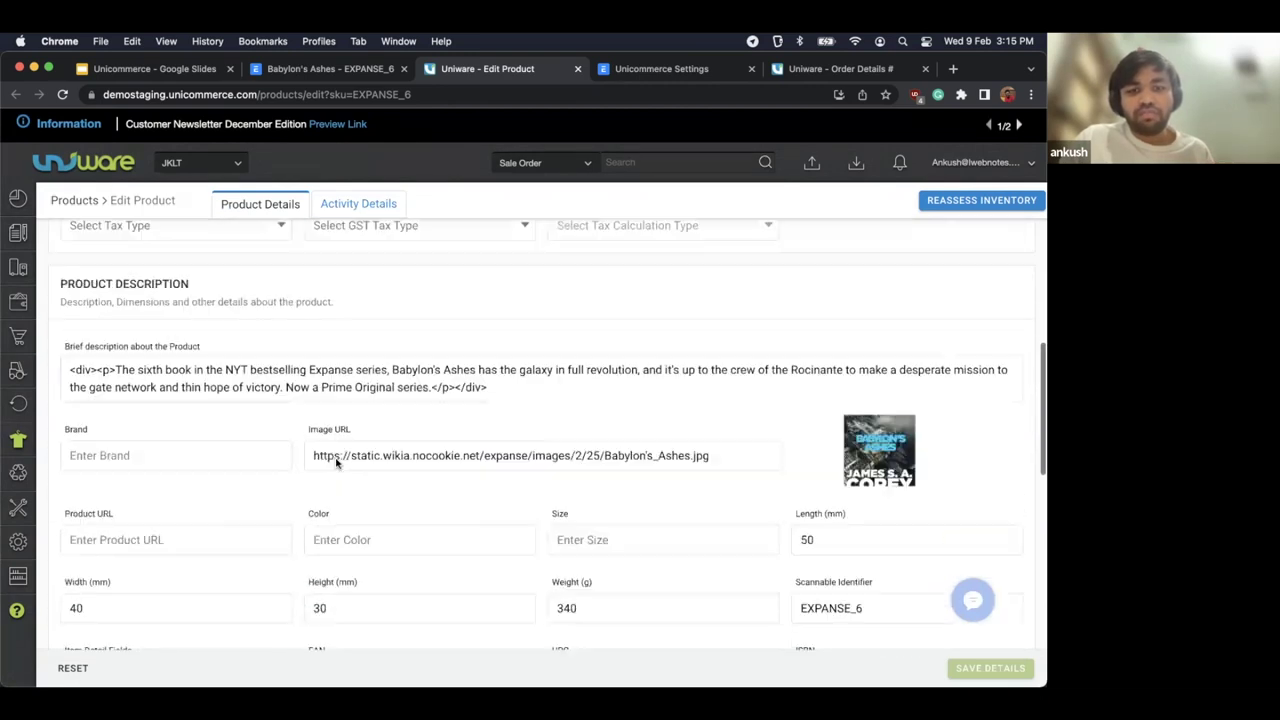
{"action": "scroll", "coordinate": [507, 412], "scroll_direction": "up", "scroll_amount": 5}
{"action": "scroll", "coordinate": [508, 412], "scroll_direction": "down", "scroll_amount": 4}
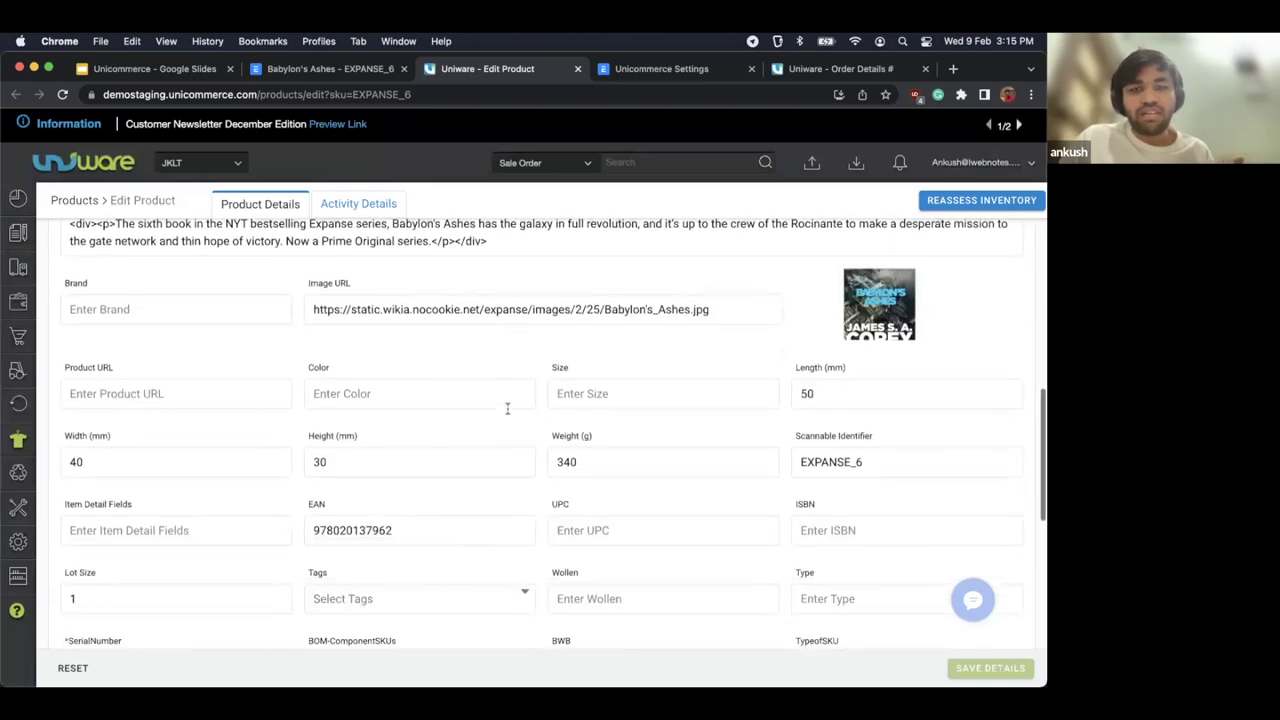
{"action": "scroll", "coordinate": [666, 369], "scroll_direction": "down", "scroll_amount": 3}
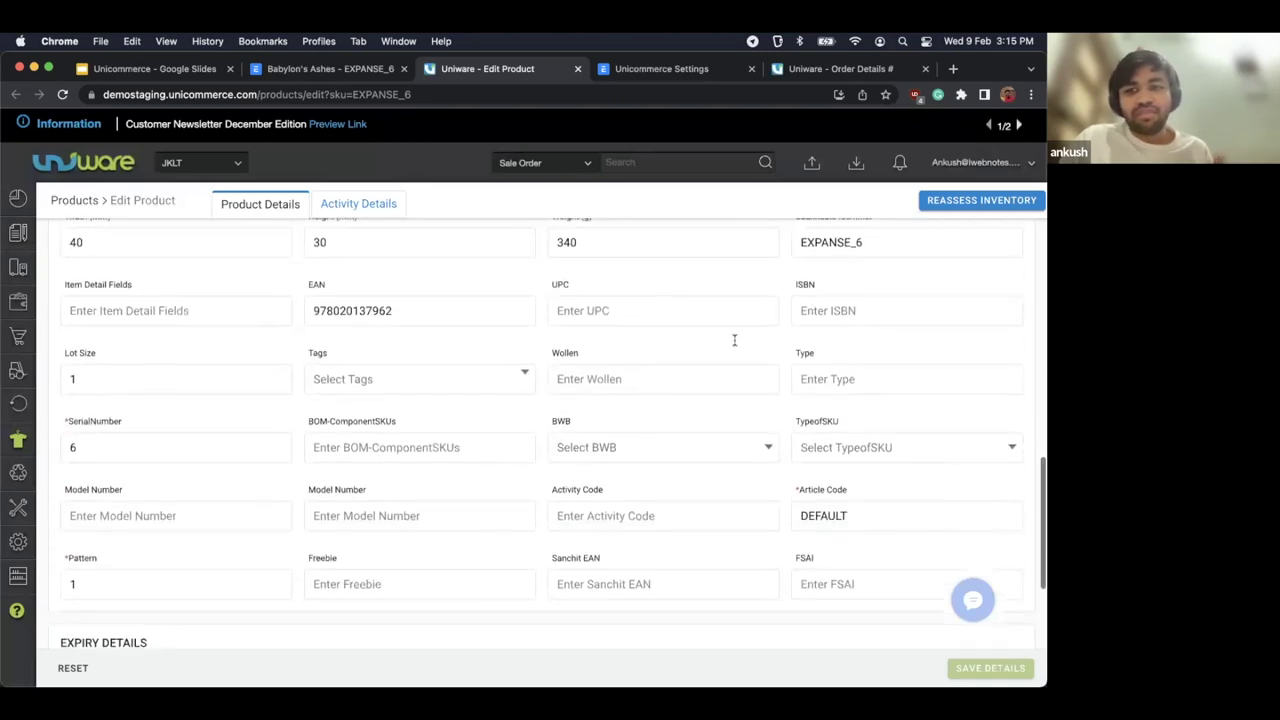
{"action": "scroll", "coordinate": [808, 298], "scroll_direction": "up", "scroll_amount": 1}
{"action": "scroll", "coordinate": [314, 334], "scroll_direction": "down", "scroll_amount": 2}
{"action": "left_click", "coordinate": [403, 298]}
{"action": "double_click", "coordinate": [403, 298]}
{"action": "scroll", "coordinate": [403, 300], "scroll_direction": "down", "scroll_amount": 4}
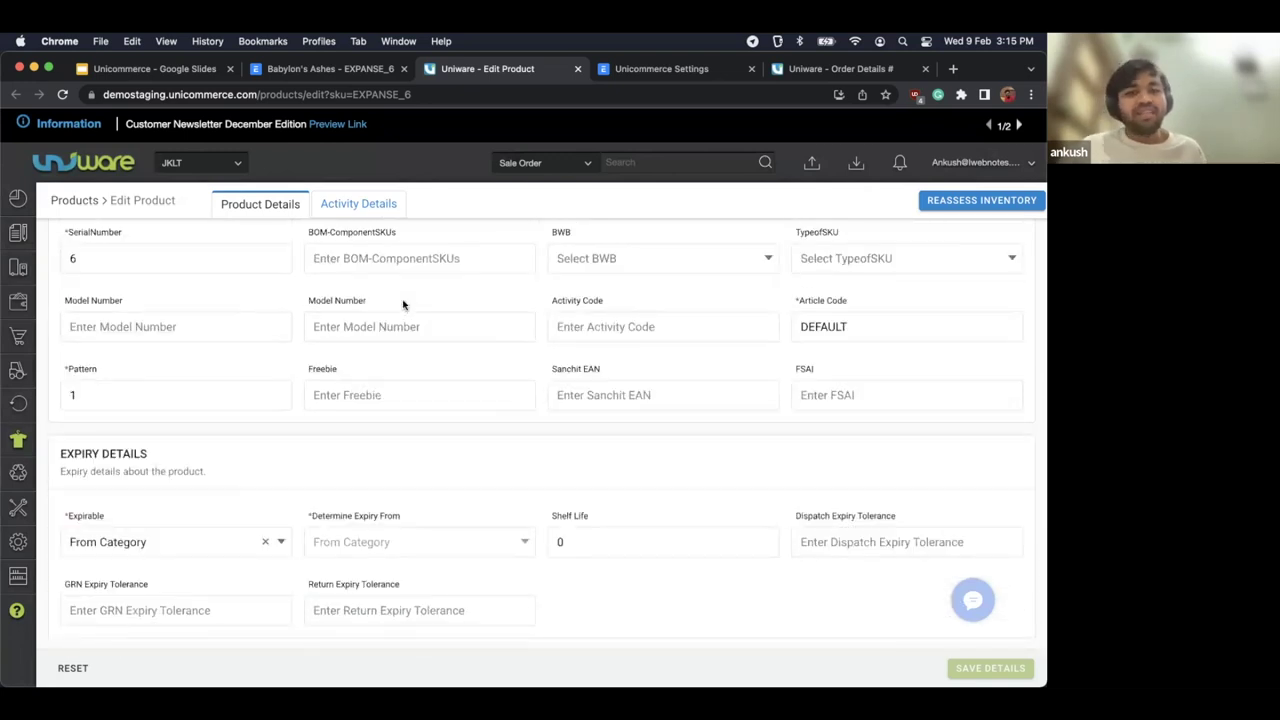
{"action": "scroll", "coordinate": [403, 305], "scroll_direction": "up", "scroll_amount": 15}
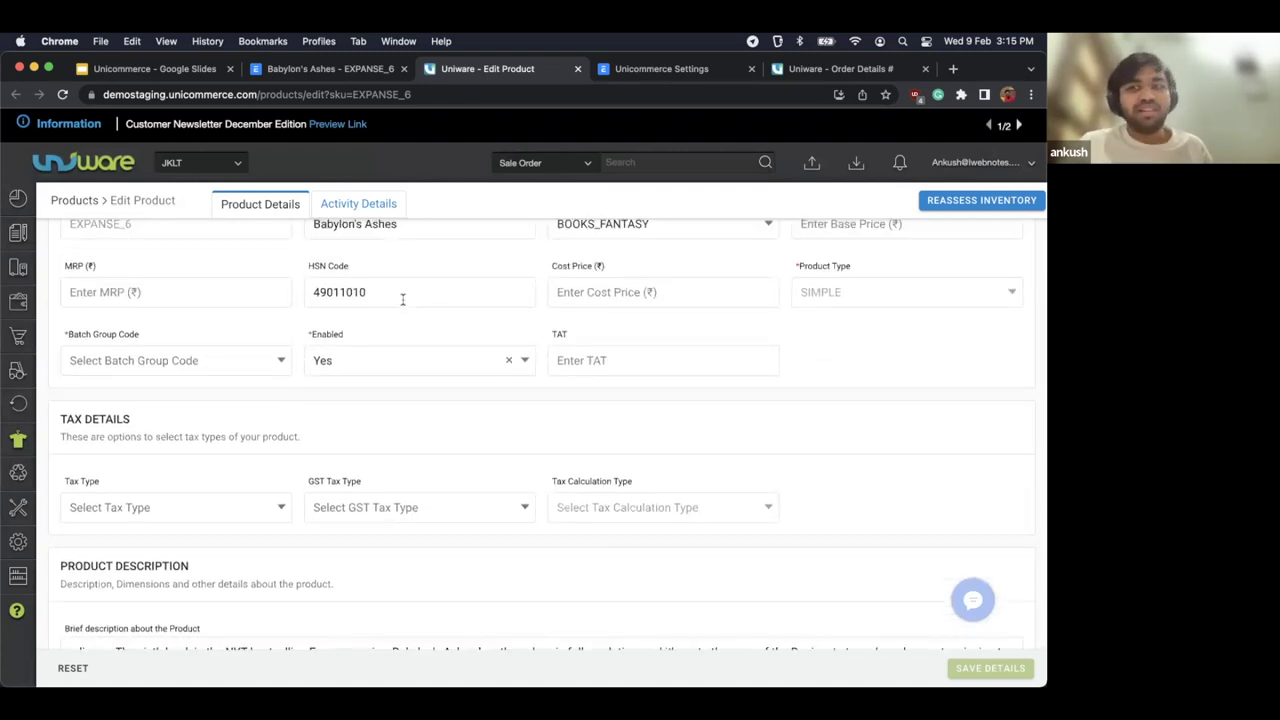
{"action": "scroll", "coordinate": [403, 298], "scroll_direction": "up", "scroll_amount": 3}
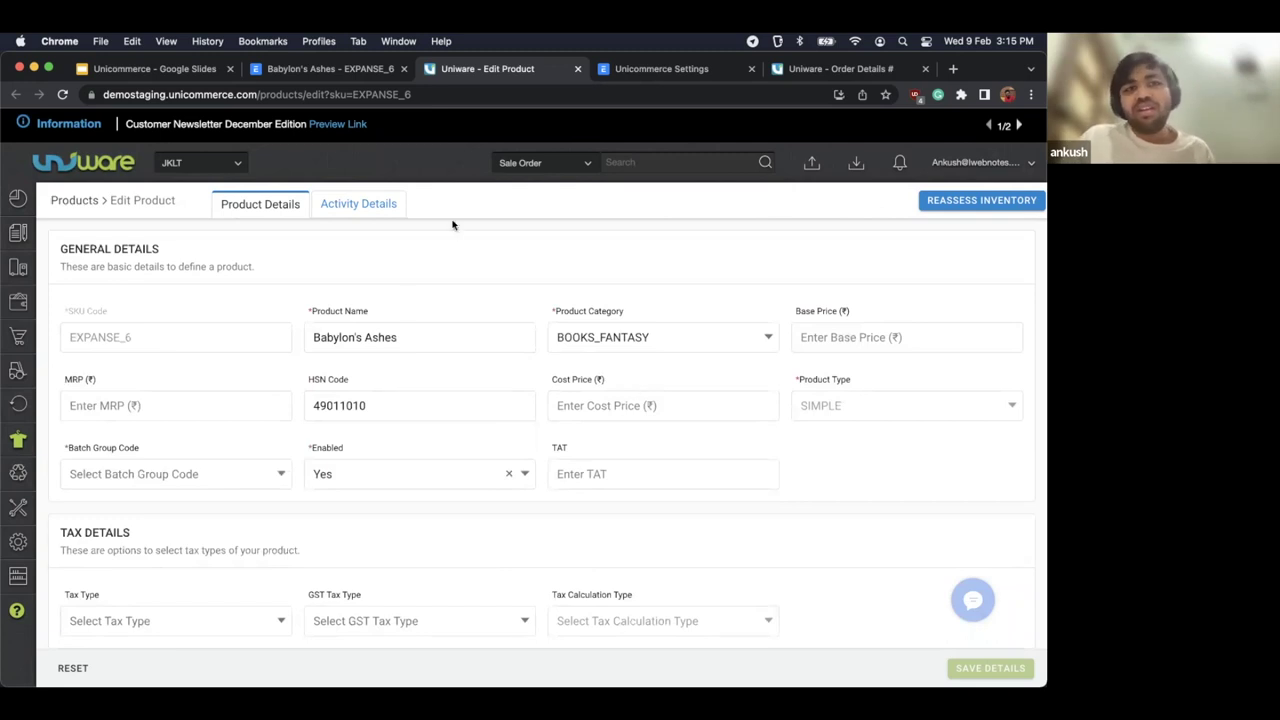
Step: Go back to the Babylon's Ashes item in ERPNext and create a new stock entry for it
{"action": "left_click", "coordinate": [330, 69]}
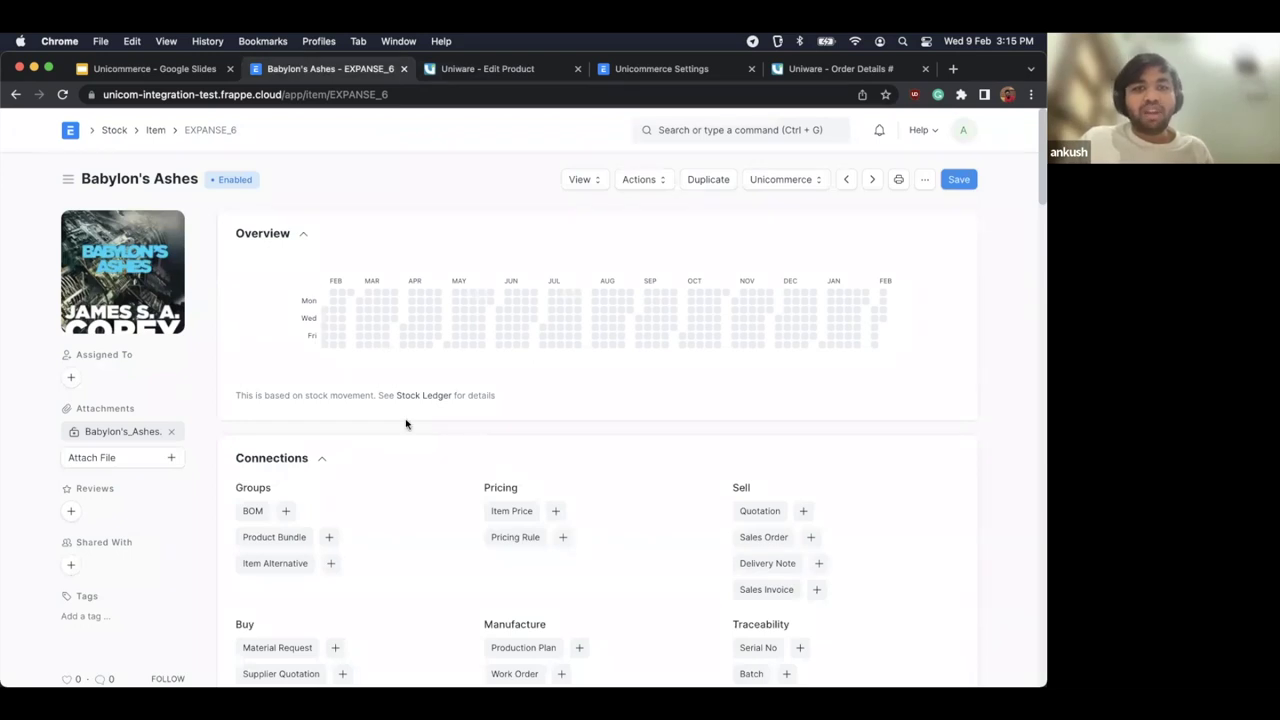
{"action": "scroll", "coordinate": [406, 424], "scroll_direction": "down", "scroll_amount": 10}
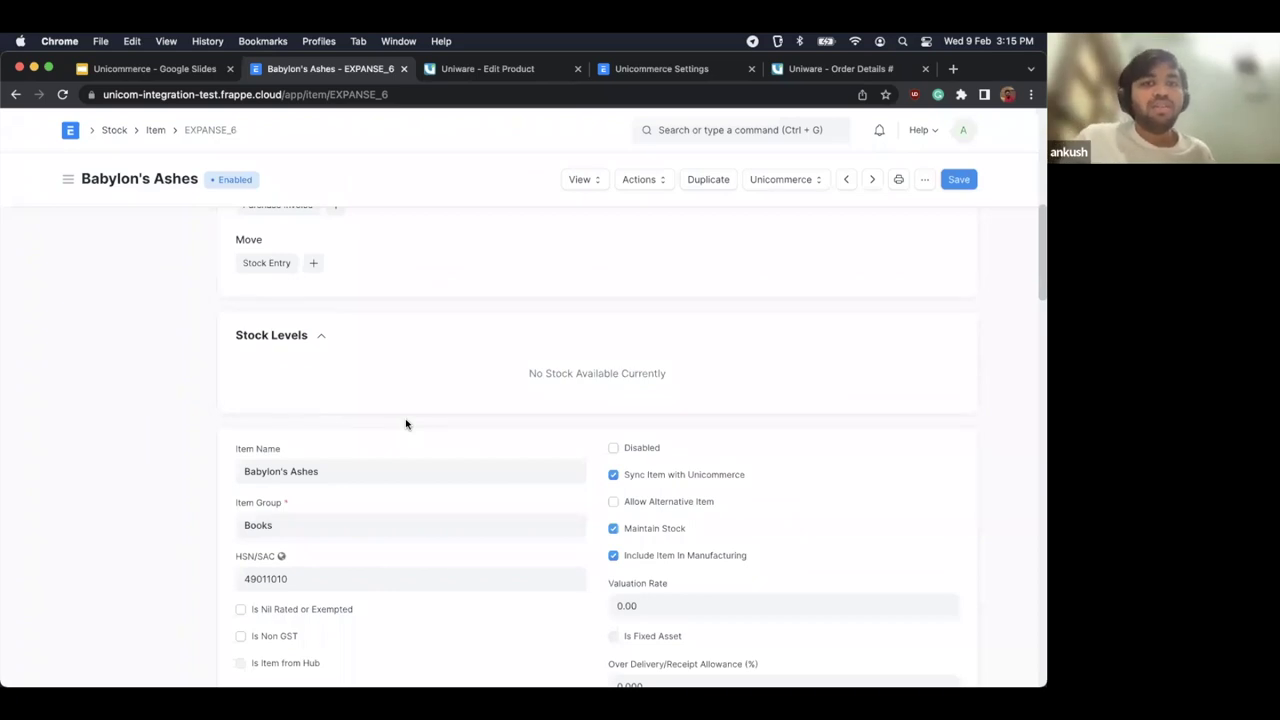
{"action": "scroll", "coordinate": [405, 424], "scroll_direction": "up", "scroll_amount": 10}
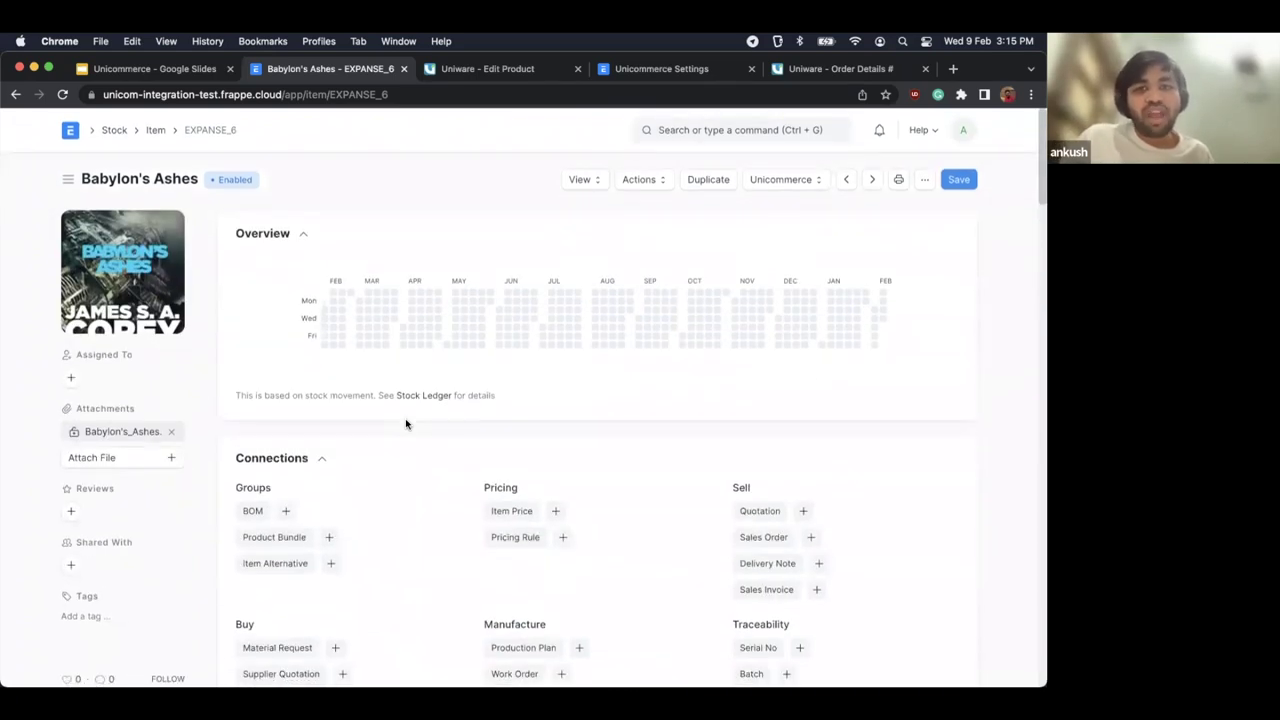
{"action": "scroll", "coordinate": [406, 424], "scroll_direction": "down", "scroll_amount": 10}
{"action": "scroll", "coordinate": [406, 424], "scroll_direction": "up", "scroll_amount": 5}
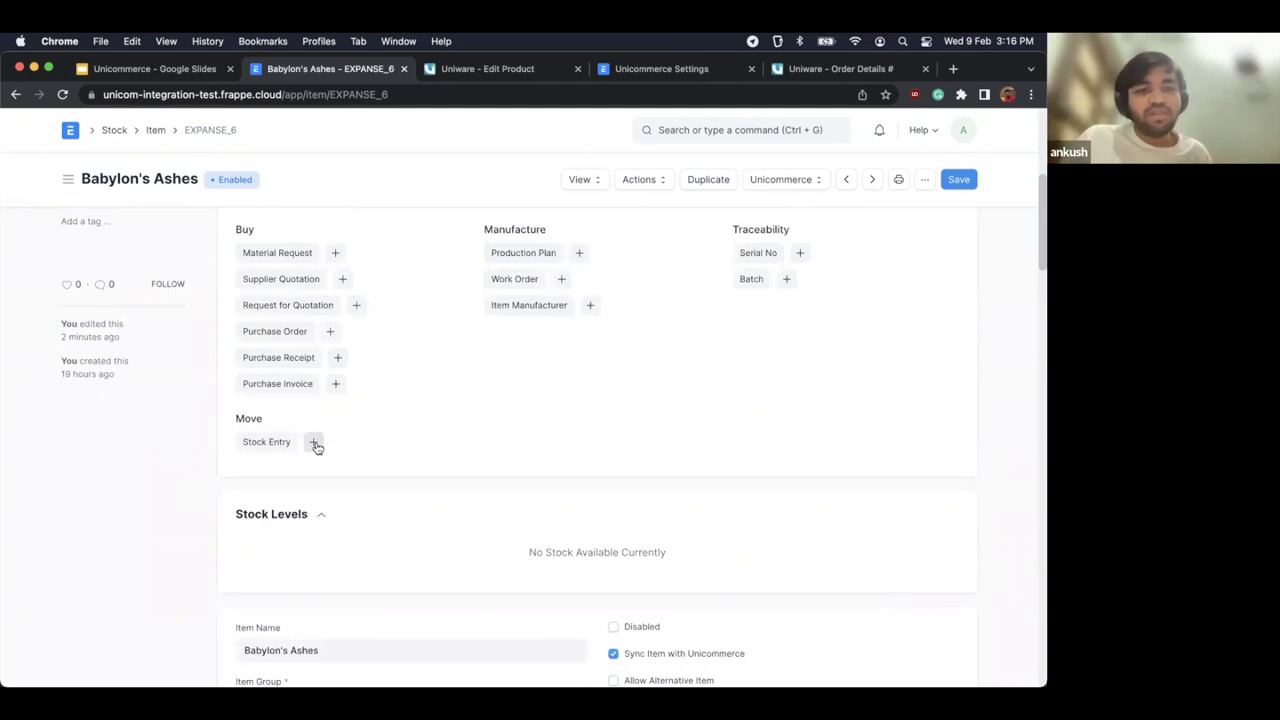
{"action": "left_click", "coordinate": [314, 443]}
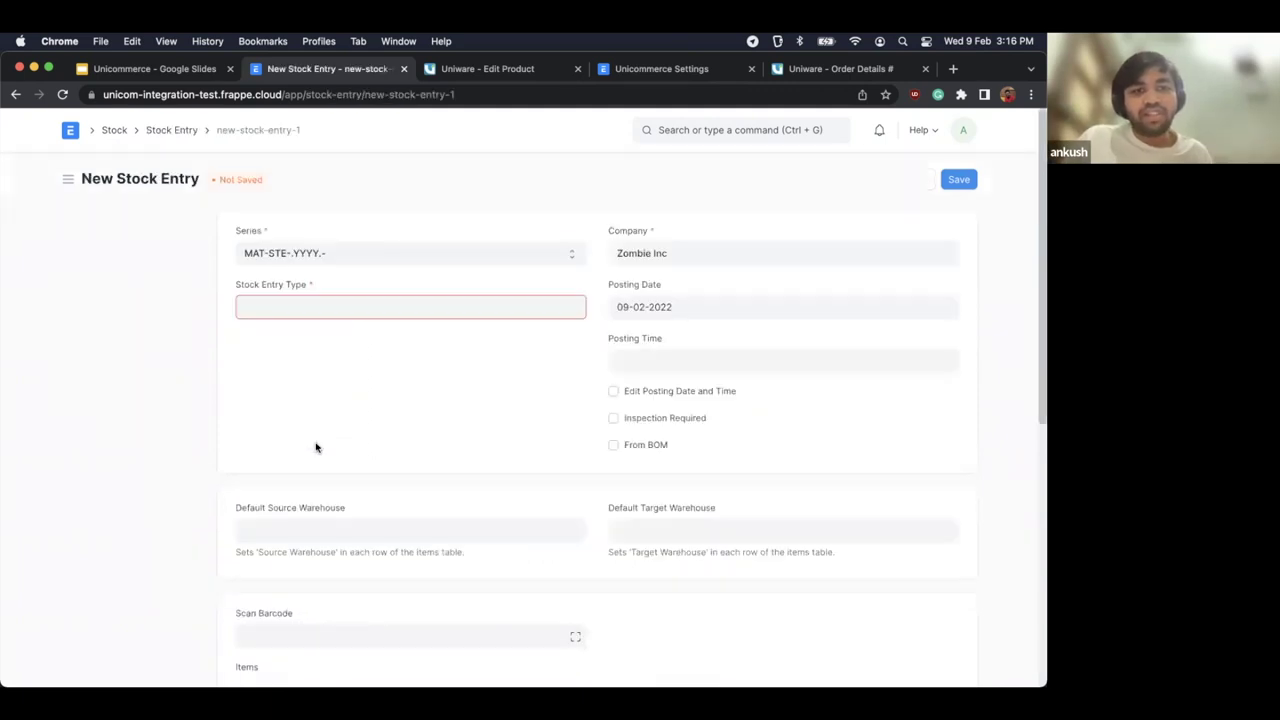
Step: Set the stock entry type to the receipt option found with "receip"
{"action": "left_click", "coordinate": [354, 313]}
{"action": "type", "text": "receip"}
{"action": "left_click", "coordinate": [349, 337]}
Step: Set the target warehouse of the Babylon's Ashes row to Stores - ZI in the stock entry's items table
{"action": "scroll", "coordinate": [349, 340], "scroll_direction": "down", "scroll_amount": 5}
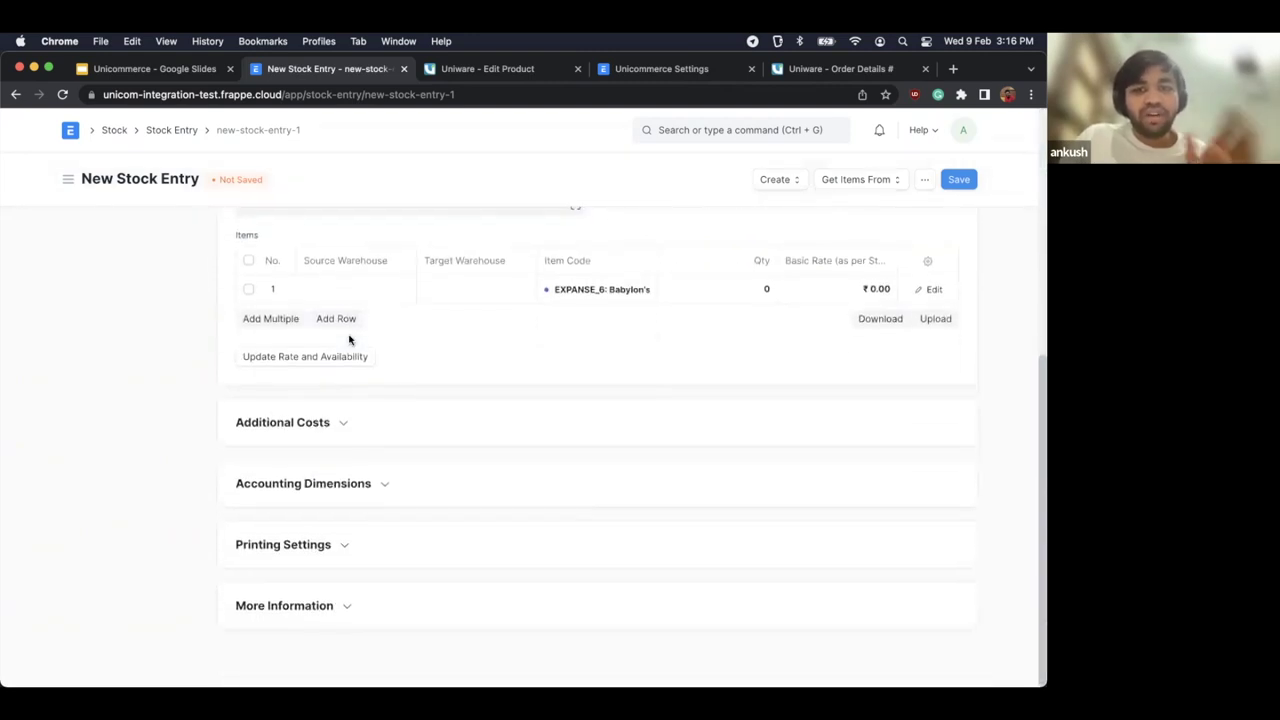
{"action": "left_click", "coordinate": [457, 289]}
{"action": "type", "text": "store"}
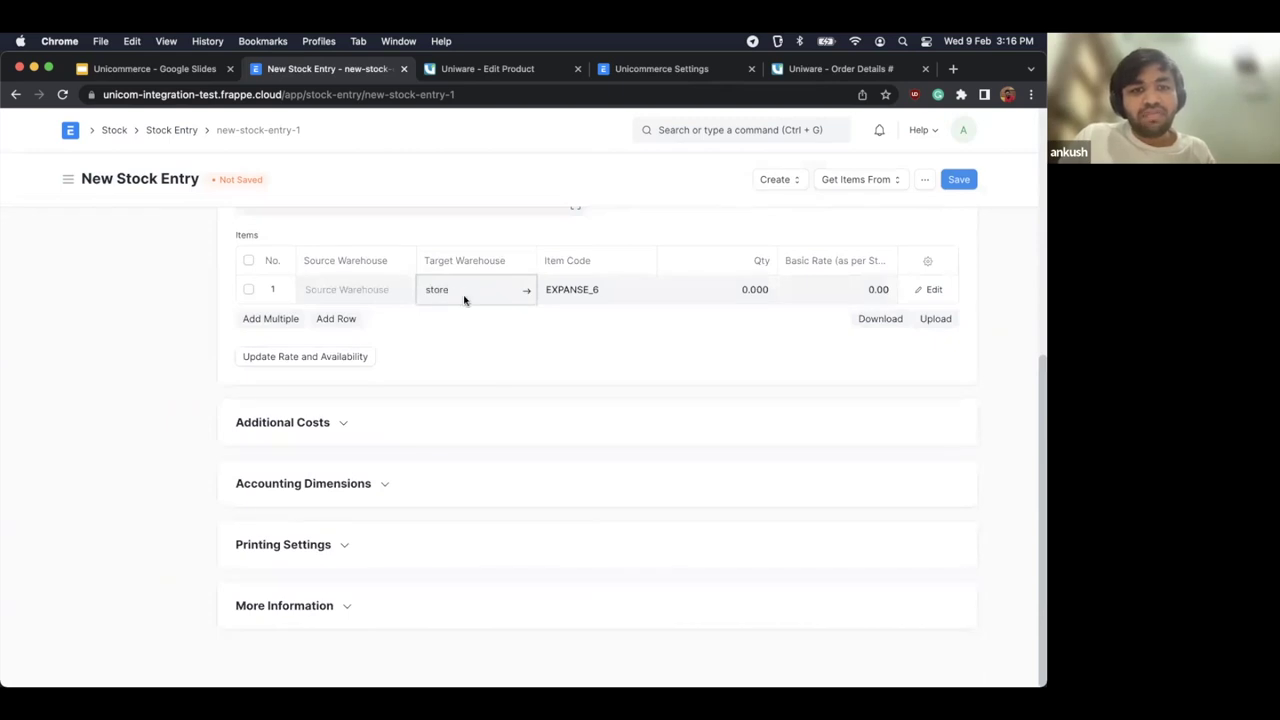
{"action": "left_click", "coordinate": [506, 343]}
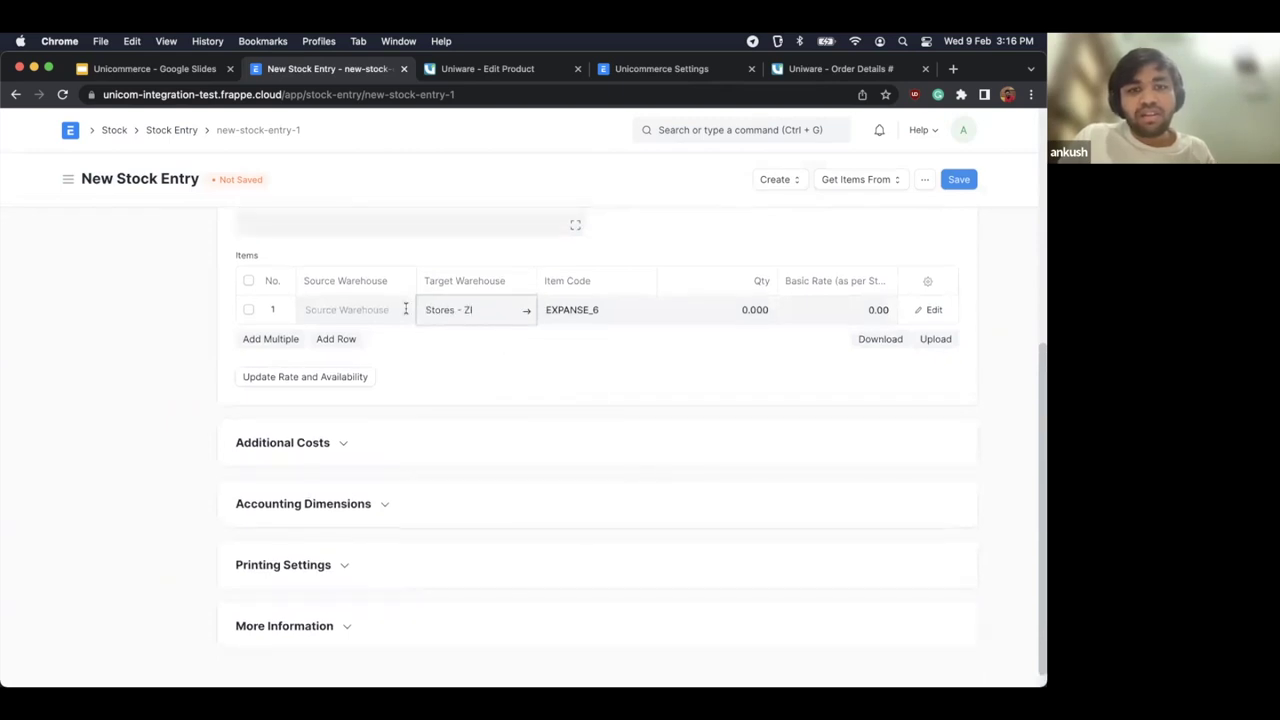
Step: Enter a quantity of 42 and a basic rate of 42 for the item, and save and submit the material receipt
{"action": "left_click", "coordinate": [674, 417]}
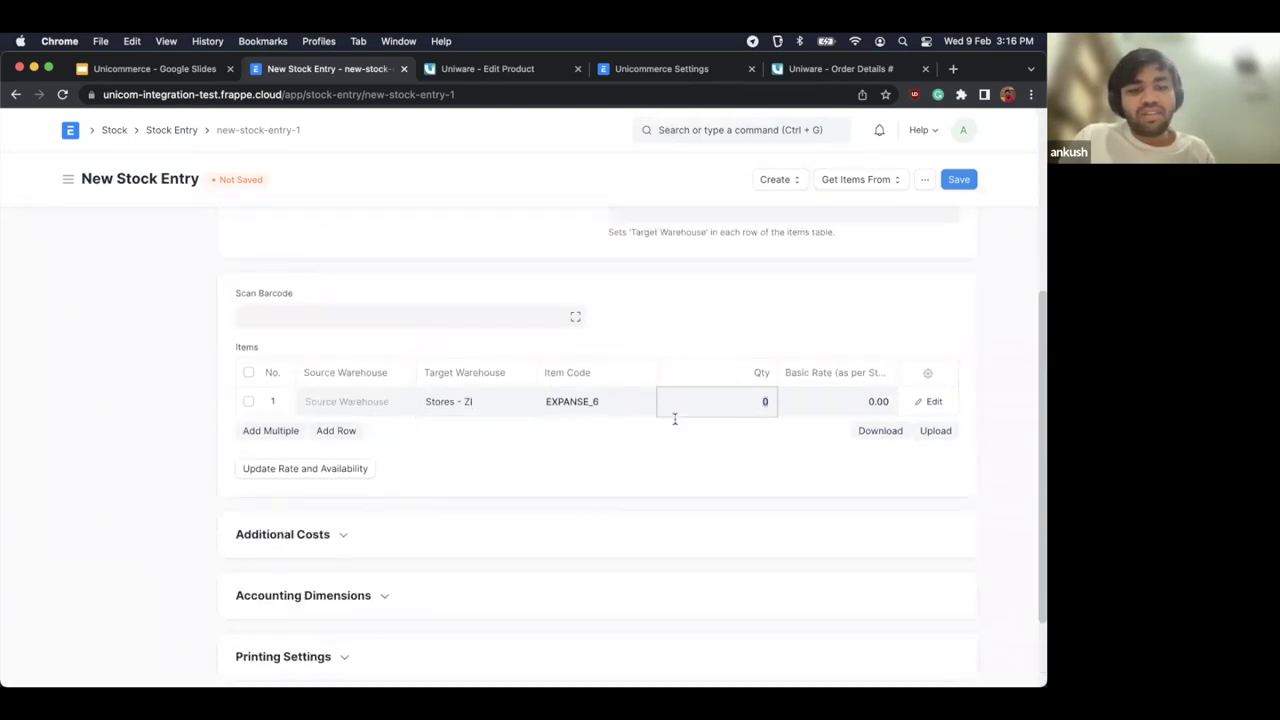
{"action": "type", "text": "42"}
{"action": "key", "text": "Tab"}
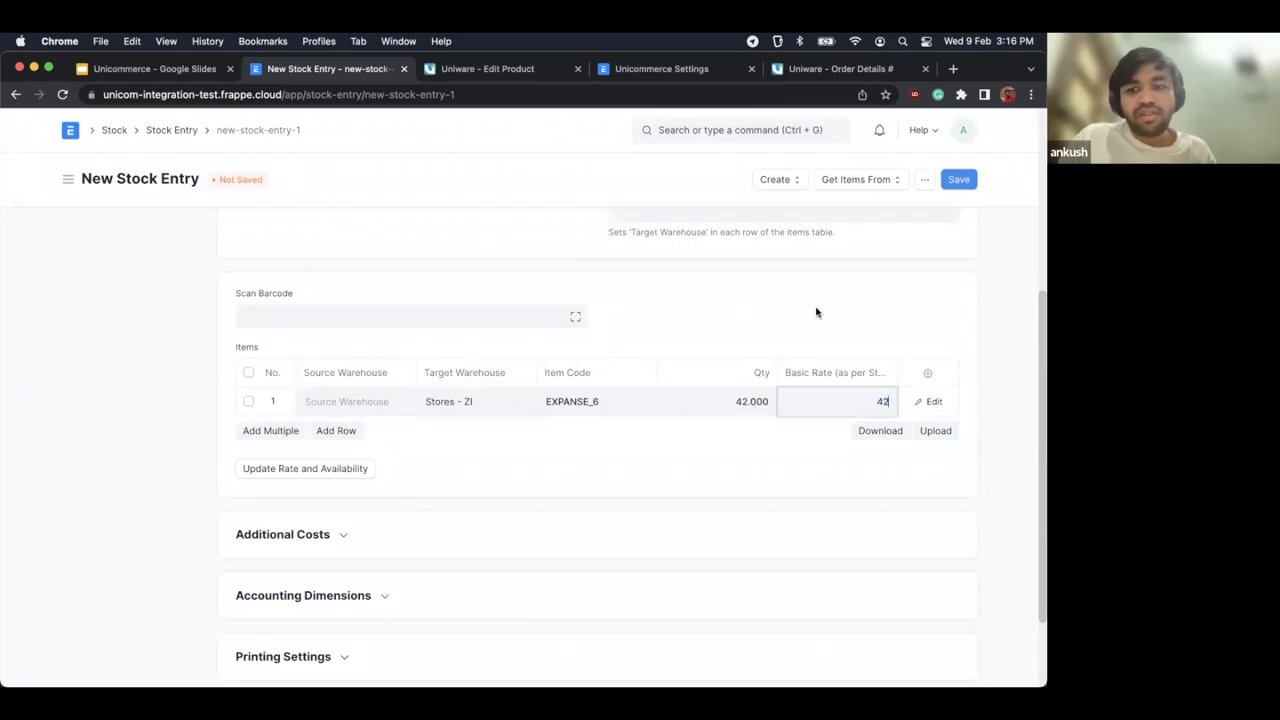
{"action": "key", "text": "ctrl+s"}
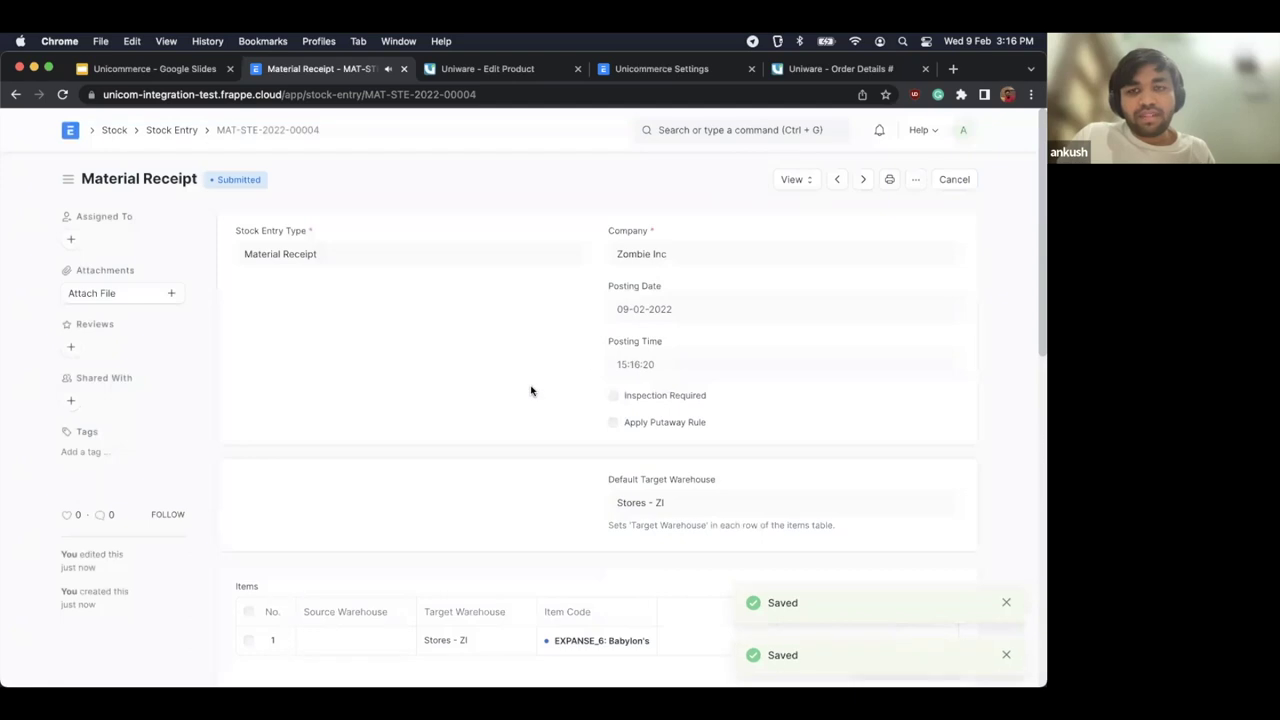
{"action": "scroll", "coordinate": [528, 389], "scroll_direction": "down", "scroll_amount": 5}
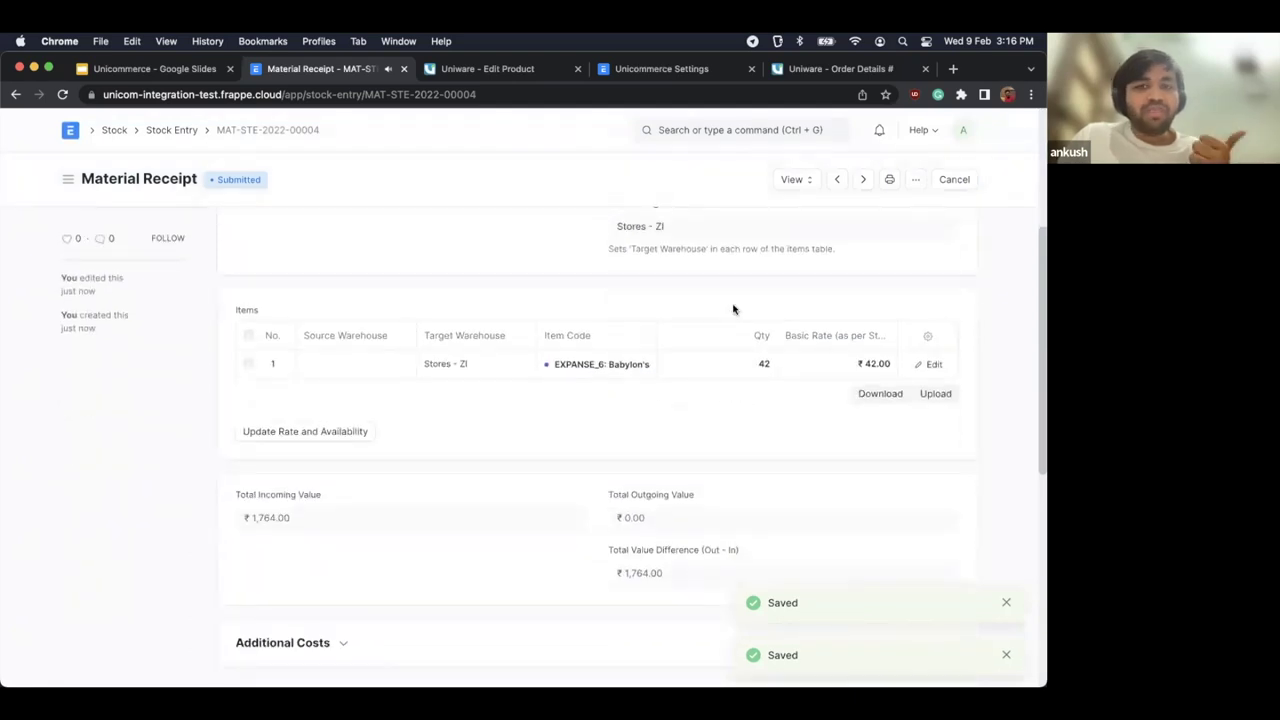
Step: Trigger an immediate inventory sync from Unicommerce Settings
{"action": "left_click", "coordinate": [727, 131]}
{"action": "key", "text": "super+4"}
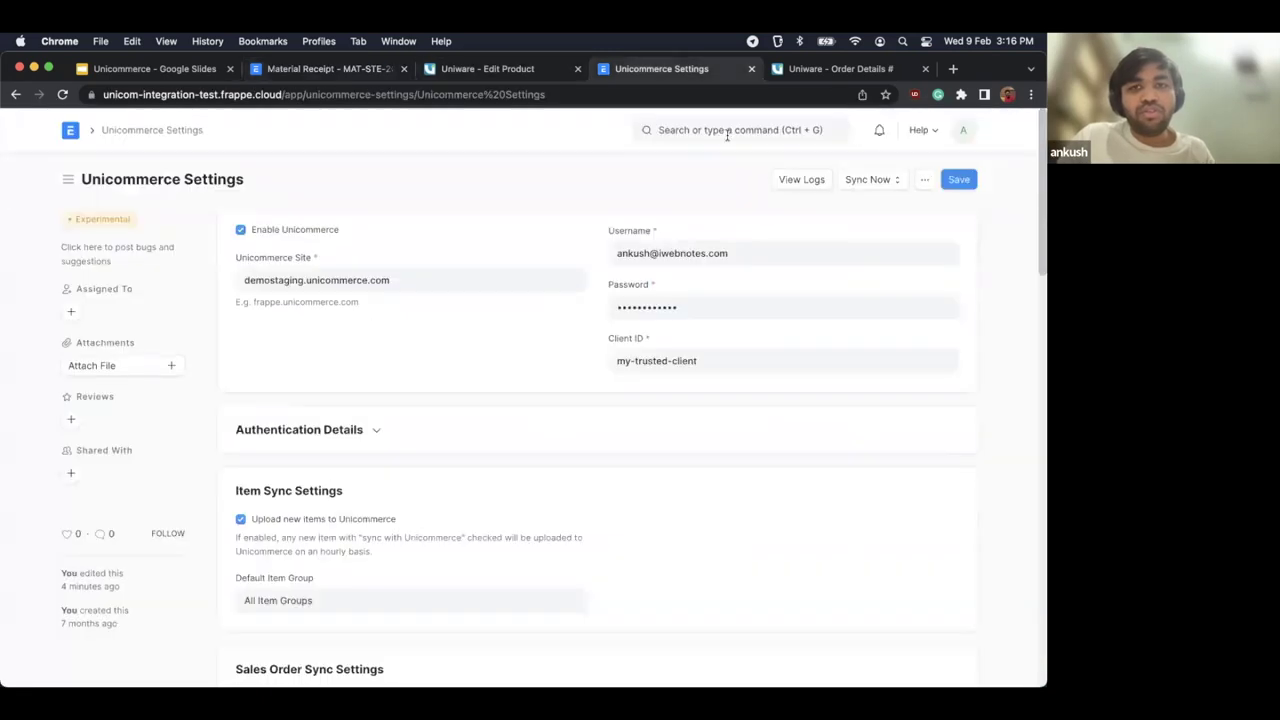
{"action": "left_click", "coordinate": [872, 179]}
{"action": "left_click", "coordinate": [874, 262]}
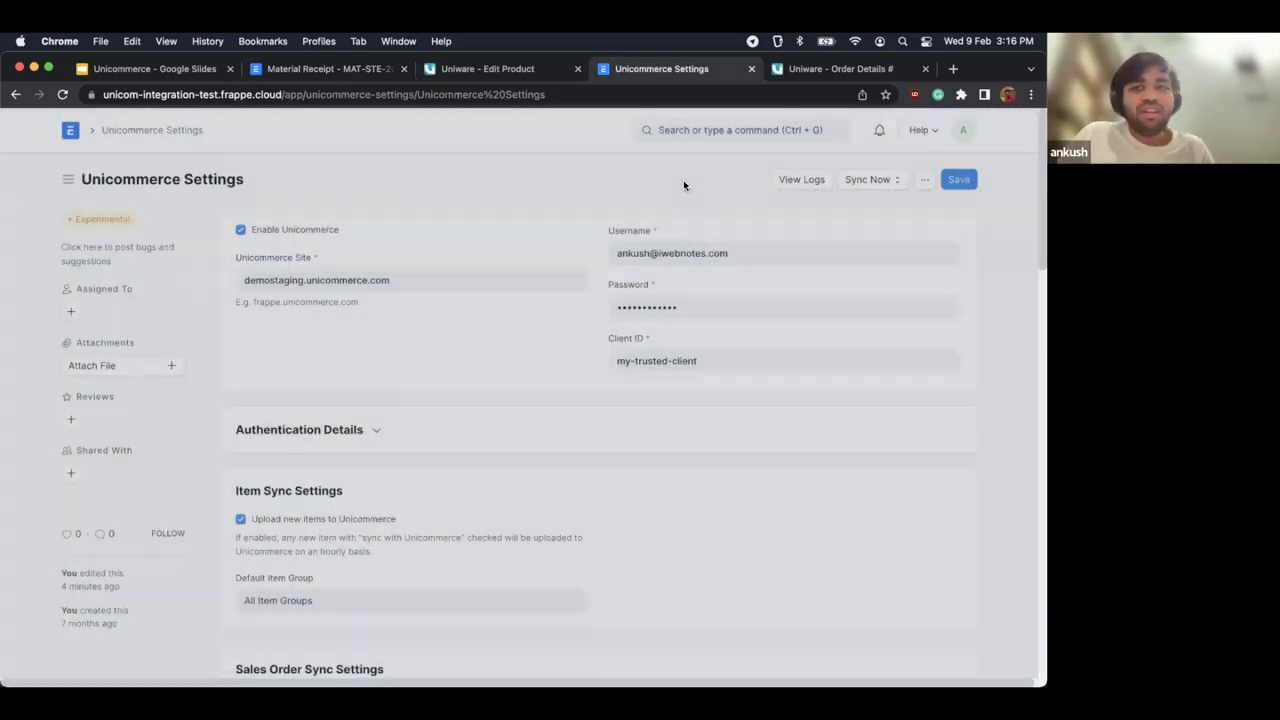
Step: Open the inventory adjustment history in Uniware and check its most recent entries for the synced stock
{"action": "key", "text": "ctrl+shift+Tab"}
{"action": "key", "text": "ctrl+shift+Tab"}
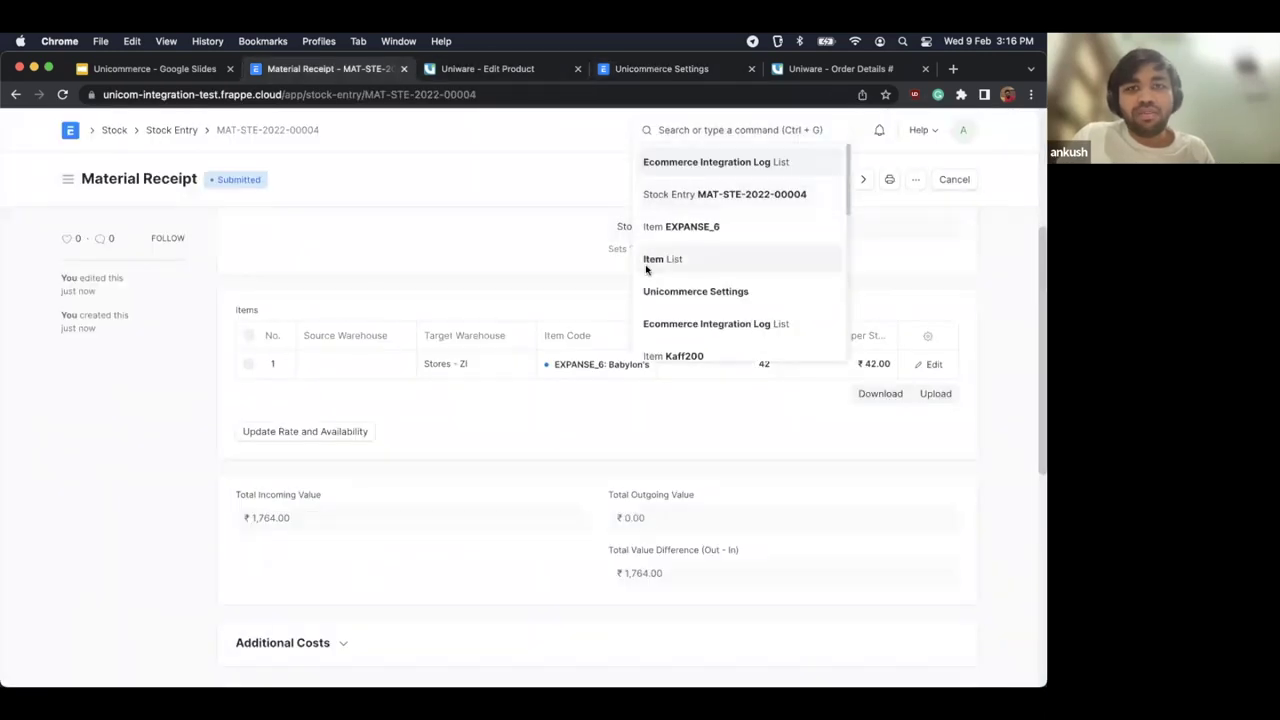
{"action": "key", "text": "ctrl+Tab"}
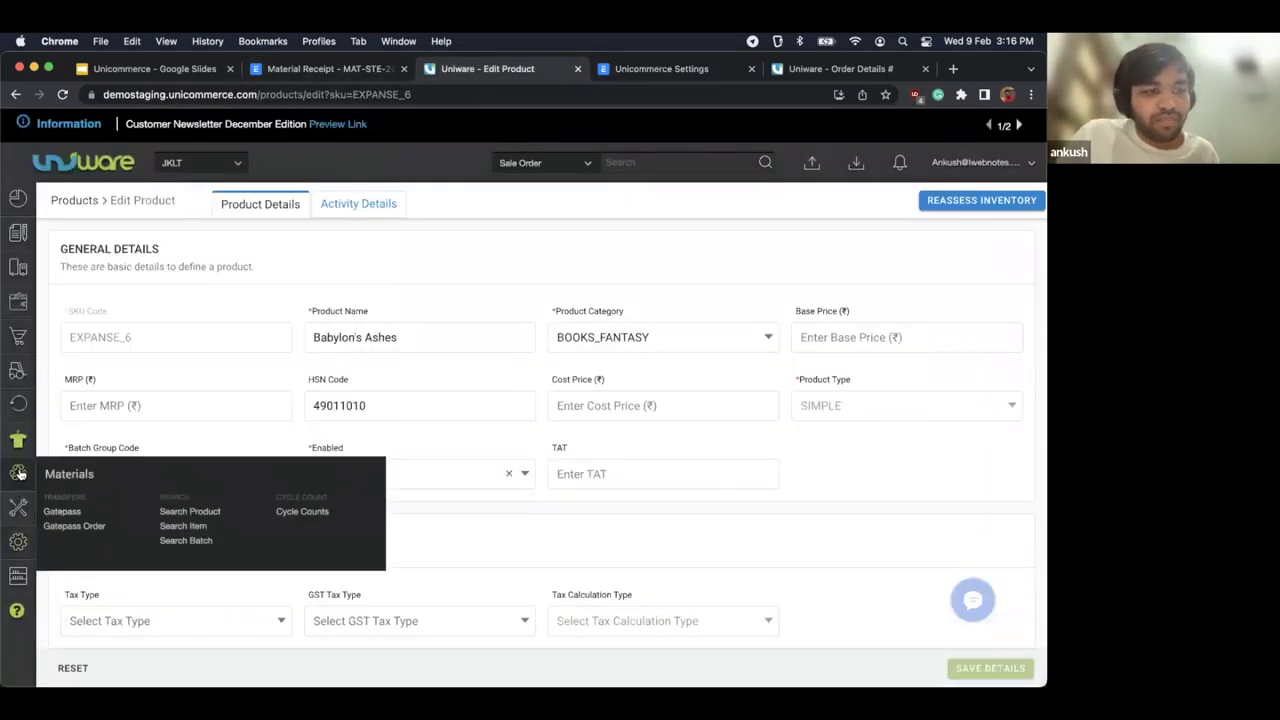
{"action": "mouse_move", "coordinate": [18, 445]}
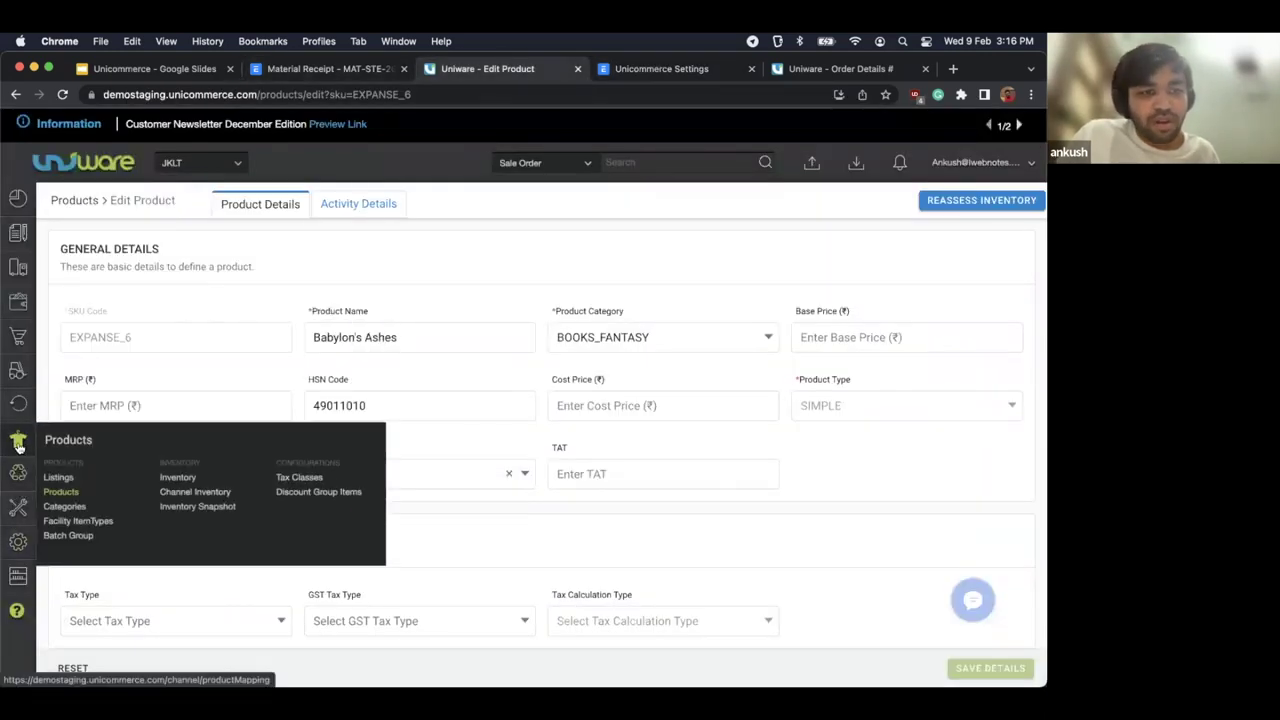
{"action": "left_click", "coordinate": [168, 477]}
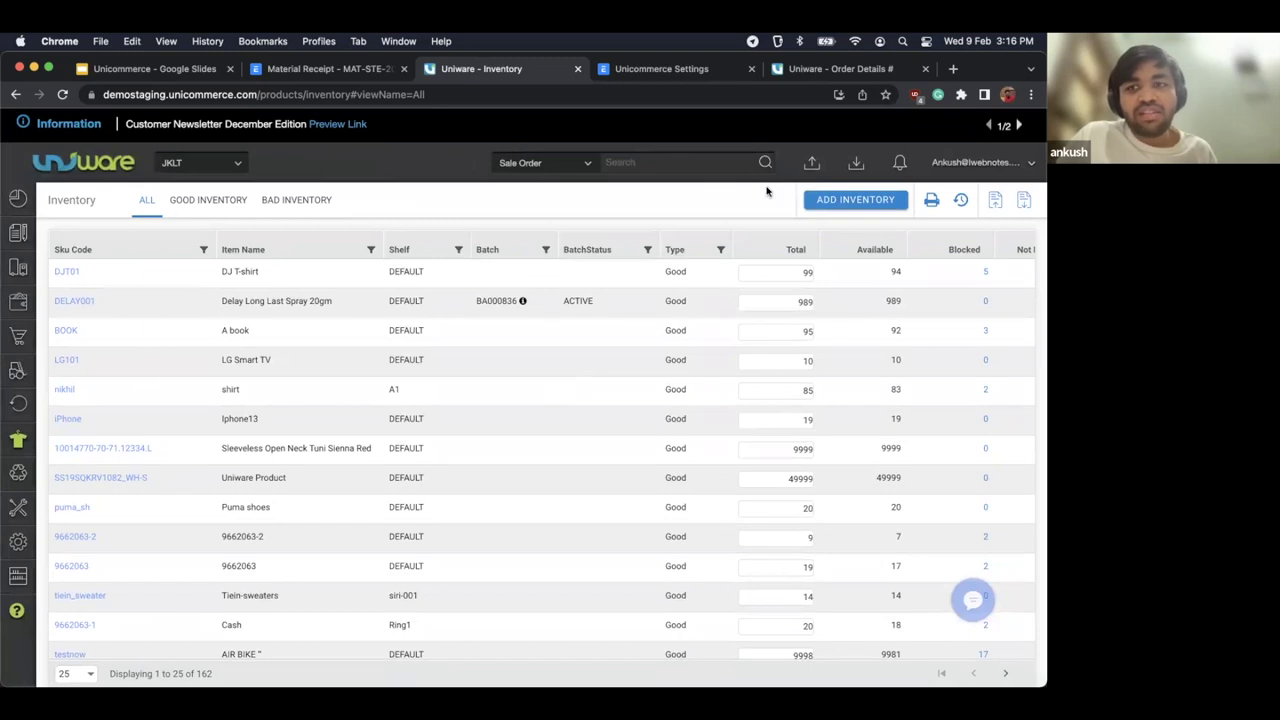
{"action": "left_click", "coordinate": [959, 206]}
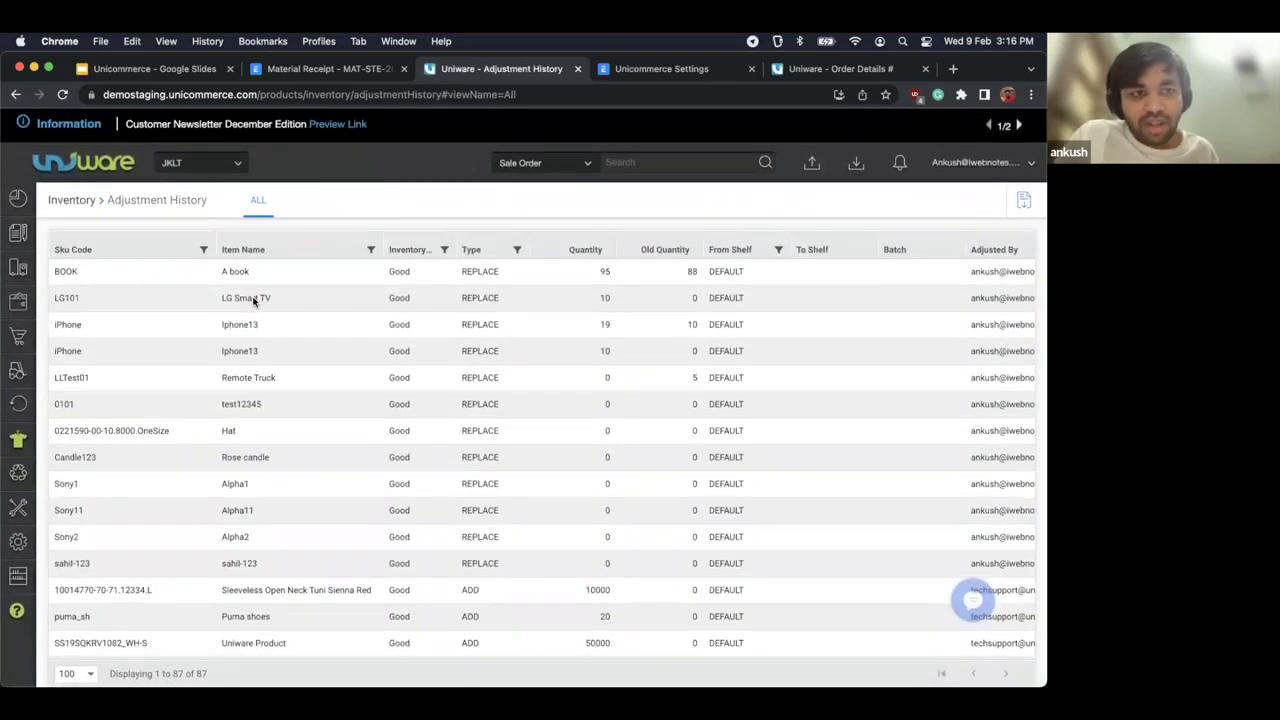
{"action": "left_click_drag", "start_coordinate": [224, 270], "coordinate": [256, 272]}
{"action": "left_click", "coordinate": [258, 273]}
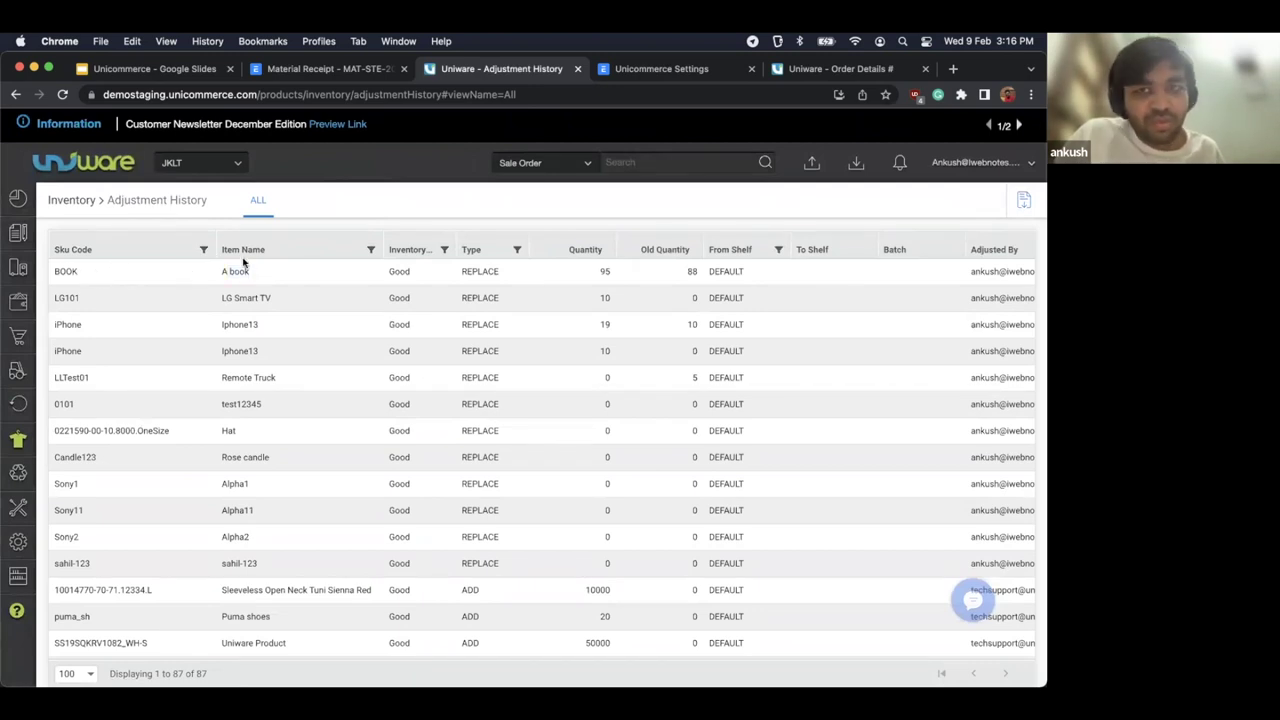
Step: Check the facility and warehouse assignments of the Test-123 warehouse mapping row in Unicommerce Settings
{"action": "key", "text": "ctrl+Tab"}
{"action": "scroll", "coordinate": [723, 403], "scroll_direction": "down", "scroll_amount": 10}
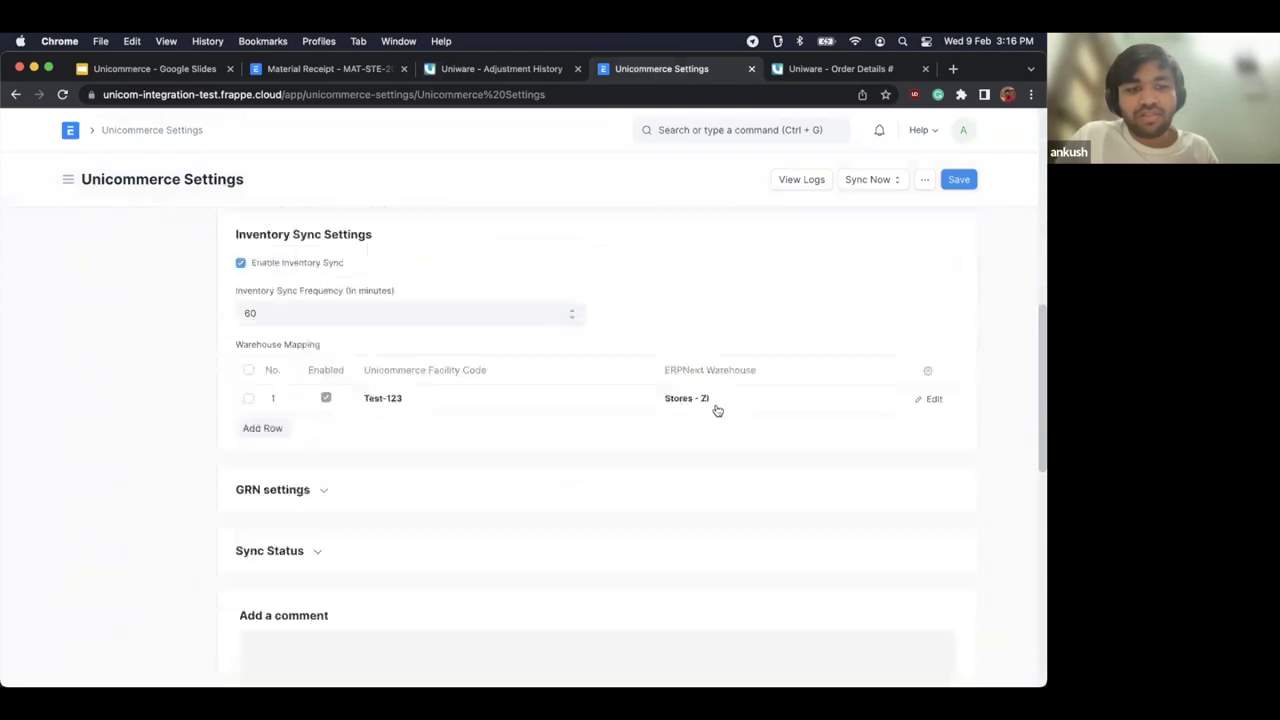
{"action": "scroll", "coordinate": [609, 428], "scroll_direction": "up", "scroll_amount": 1}
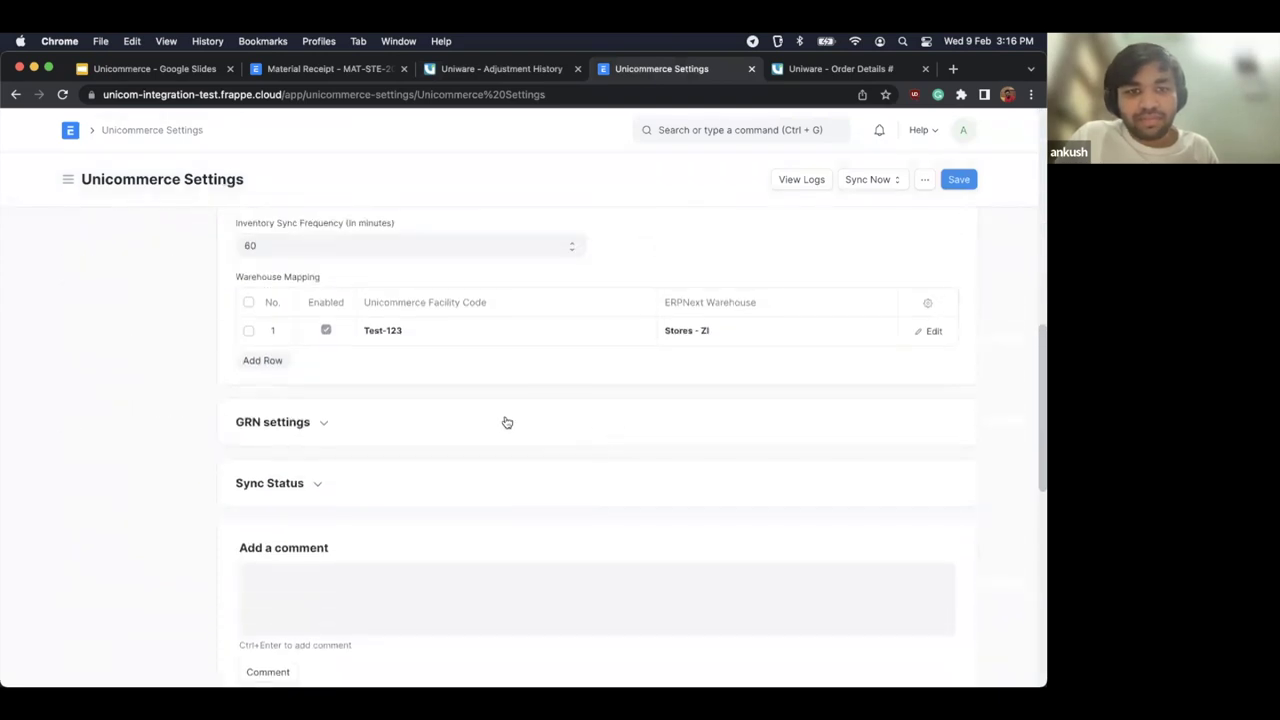
{"action": "left_click", "coordinate": [725, 333]}
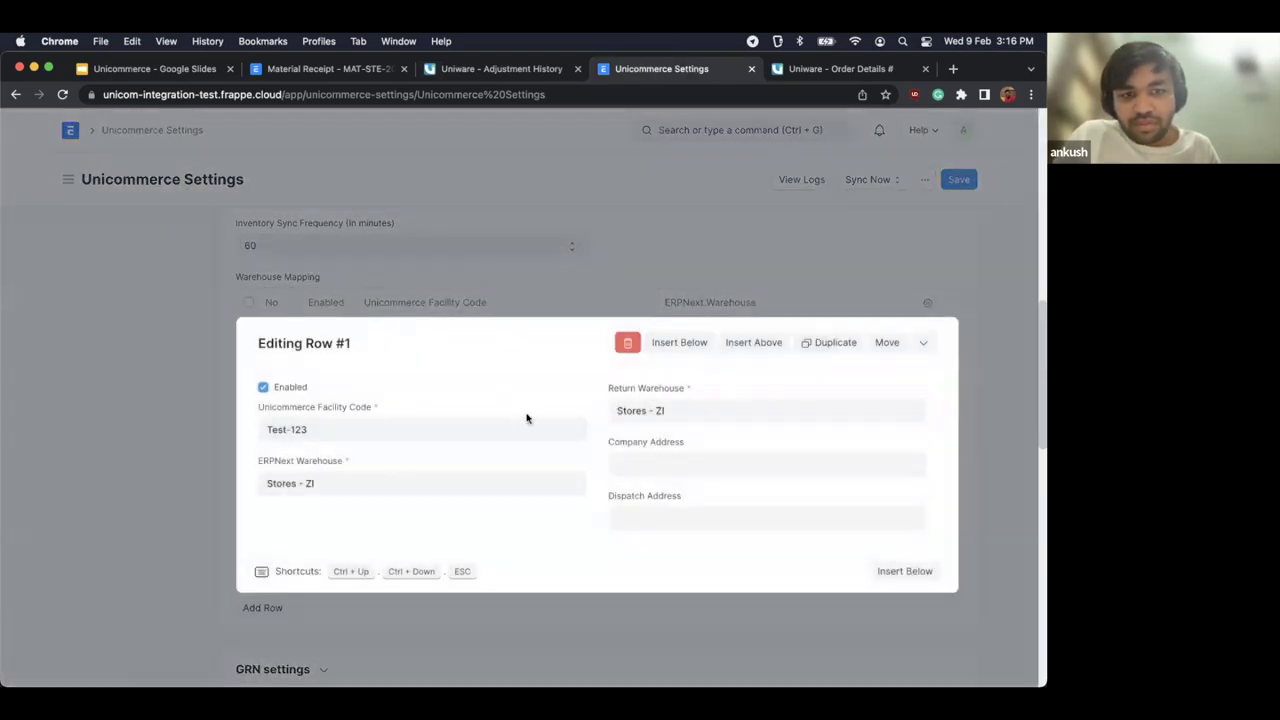
{"action": "left_click", "coordinate": [749, 181]}
Step: Examine the response data of the latest inventory sync entry in the integration log, and return to Unicommerce Settings
{"action": "left_click", "coordinate": [805, 179]}
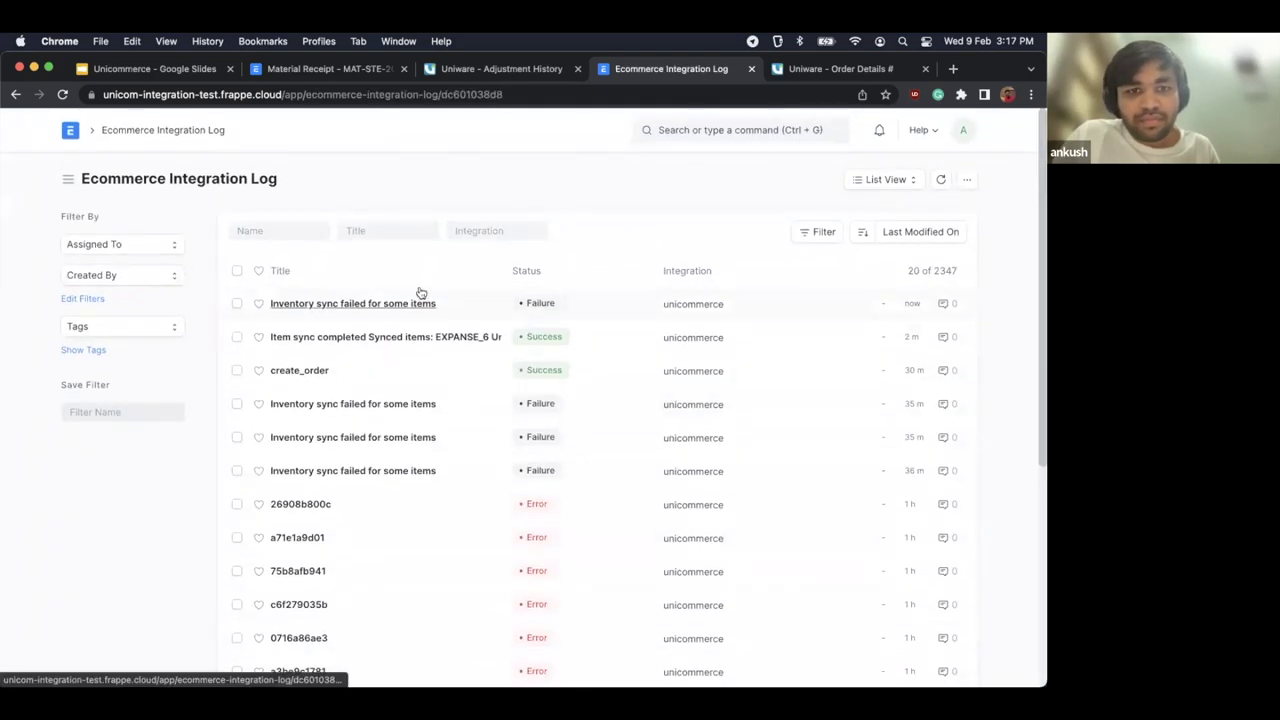
{"action": "left_click", "coordinate": [418, 305]}
{"action": "scroll", "coordinate": [366, 378], "scroll_direction": "down", "scroll_amount": 2}
{"action": "scroll", "coordinate": [366, 380], "scroll_direction": "down", "scroll_amount": 5}
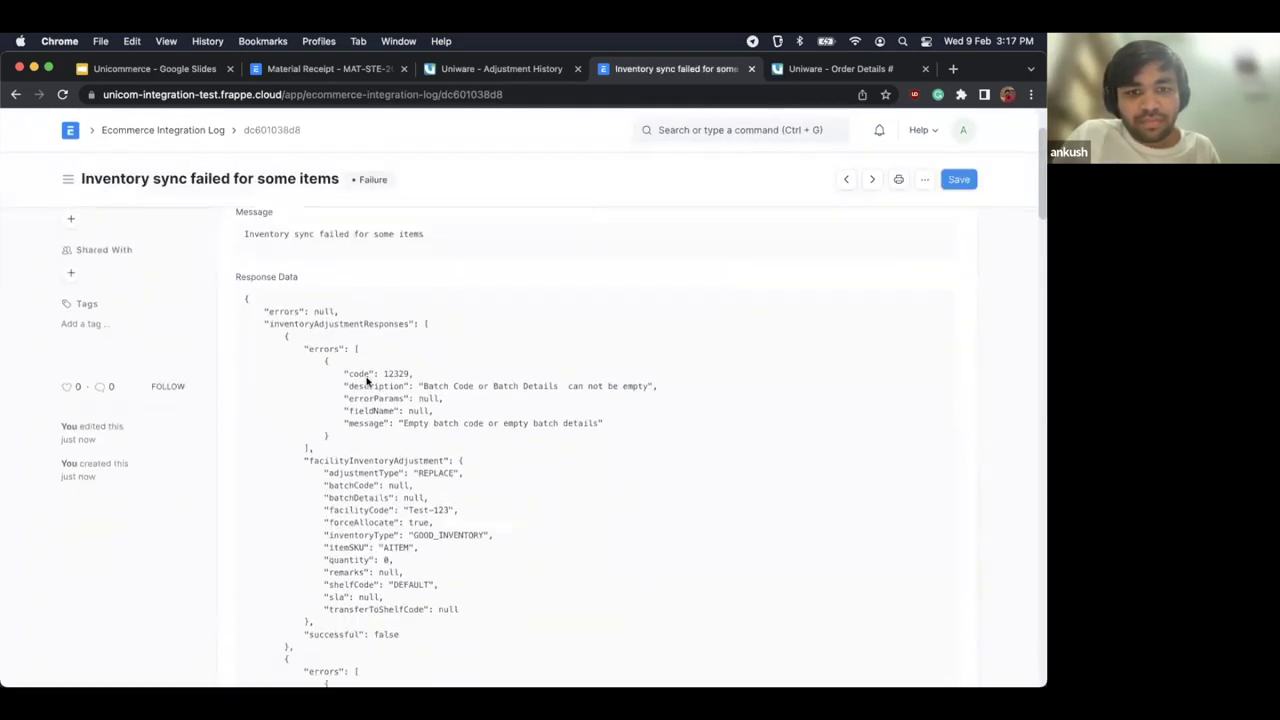
{"action": "scroll", "coordinate": [321, 494], "scroll_direction": "up", "scroll_amount": 6}
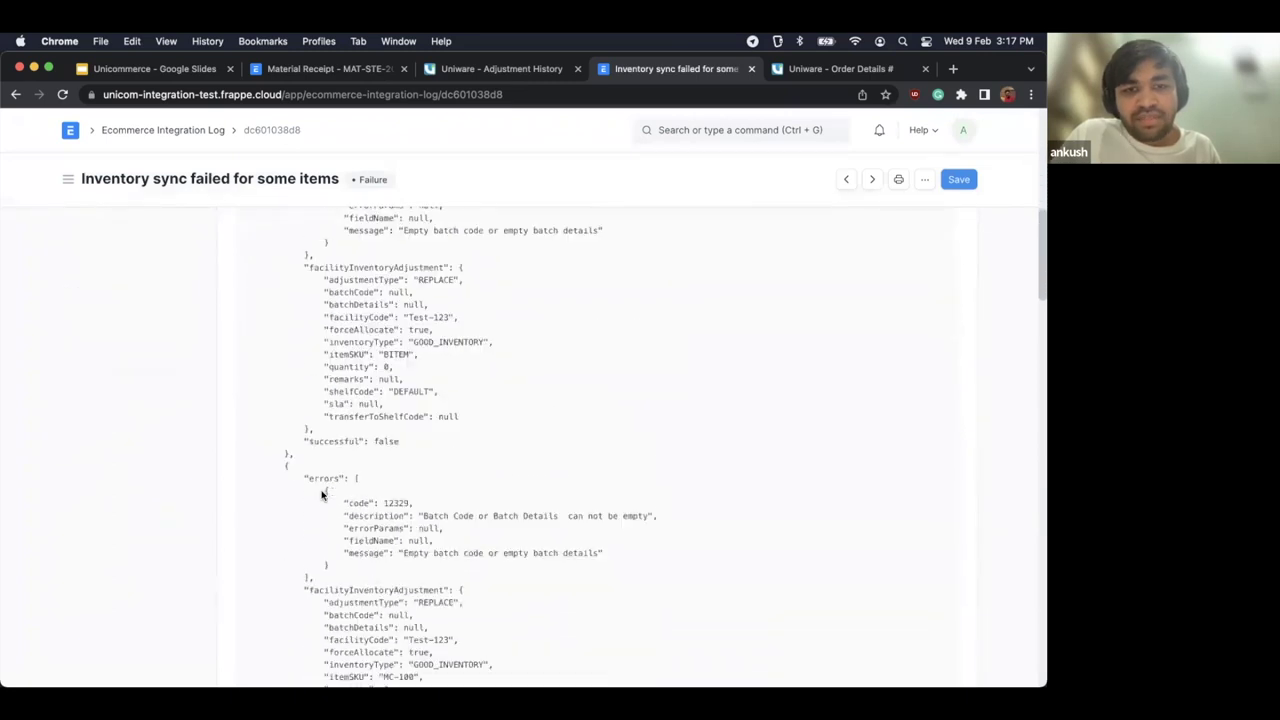
{"action": "scroll", "coordinate": [321, 494], "scroll_direction": "down", "scroll_amount": 4}
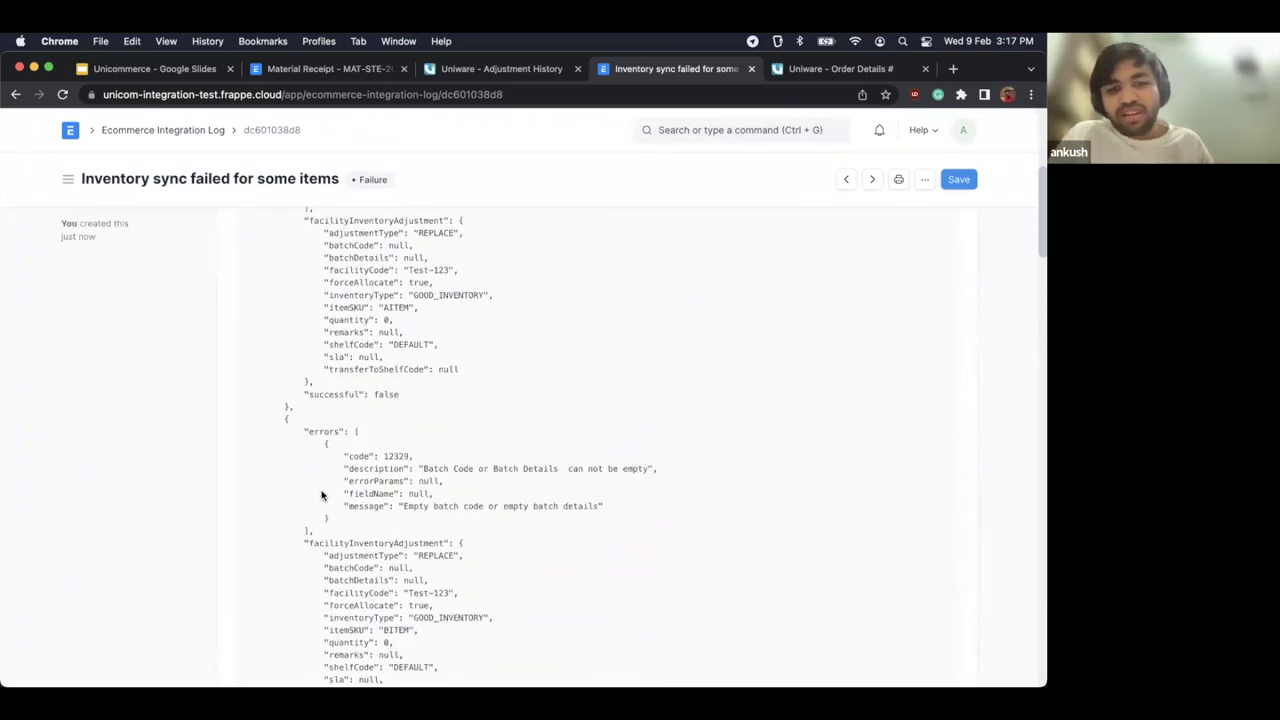
{"action": "key", "text": "super+bracketleft"}
{"action": "key", "text": "super+bracketleft"}
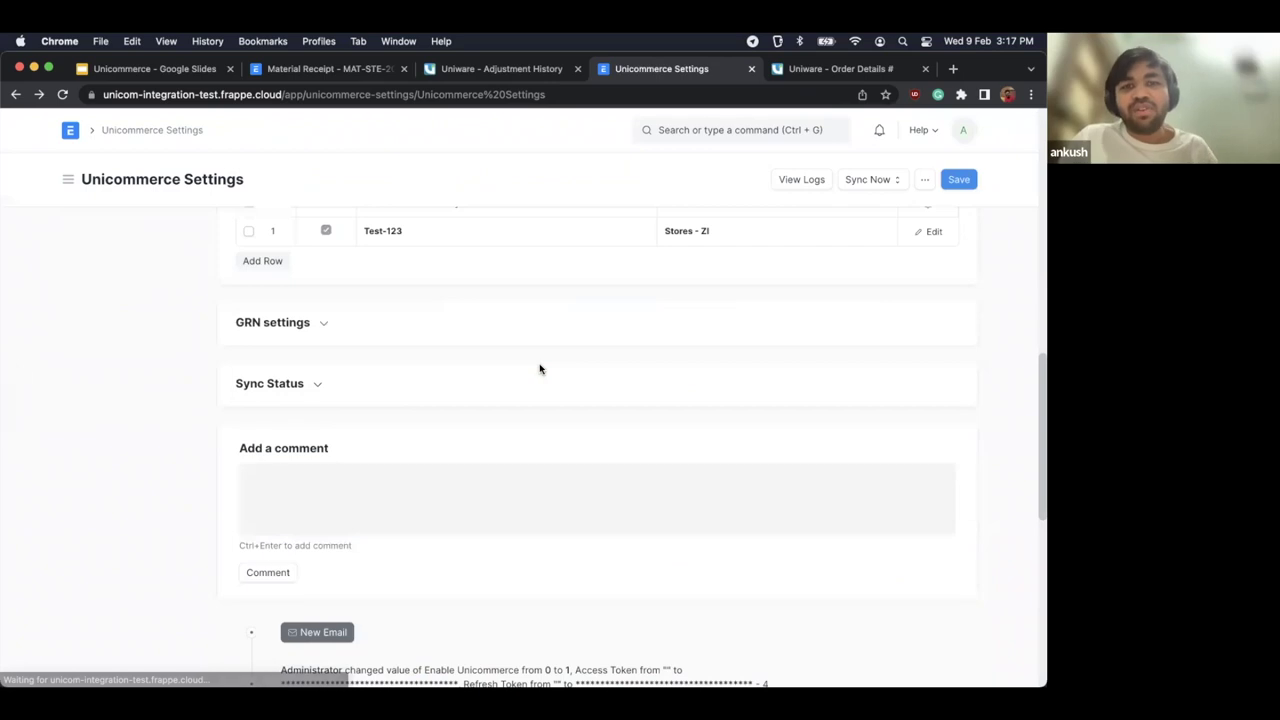
Step: Open Uniware's inventory adjustment history from the order details page and review the quantity, Adjusted By, Created and Remarks columns
{"action": "left_click", "coordinate": [795, 72]}
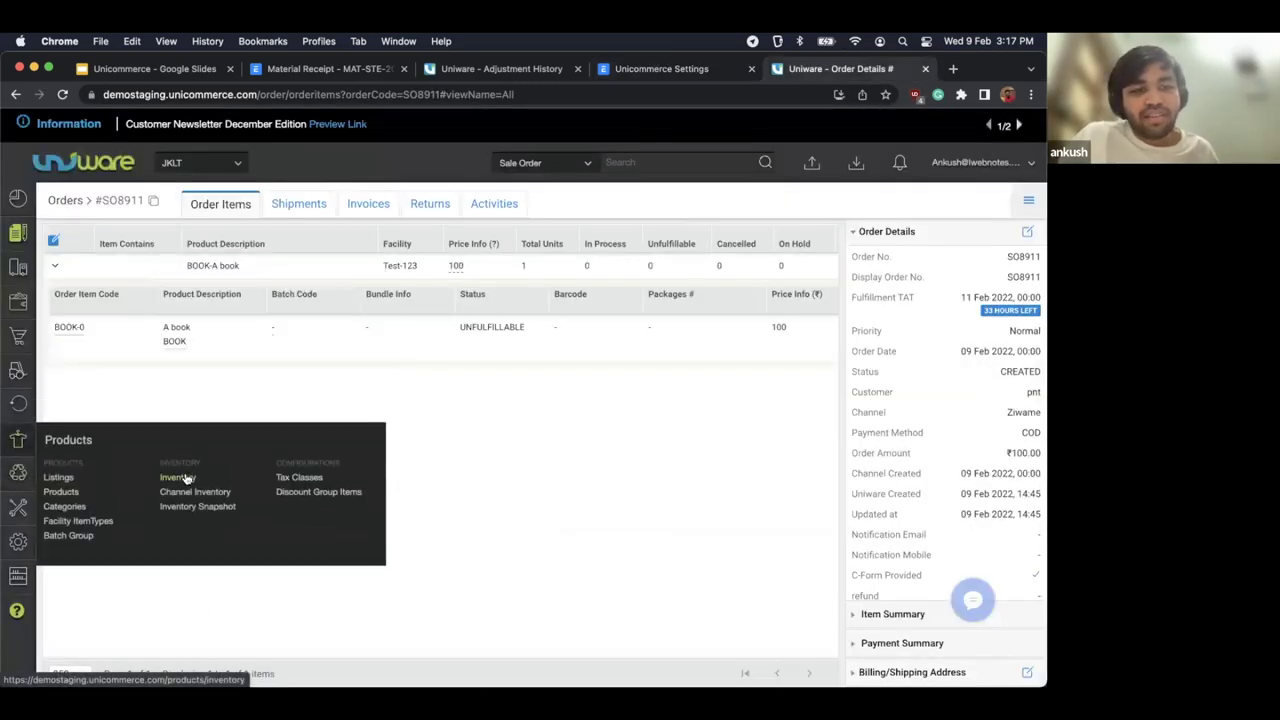
{"action": "left_click", "coordinate": [182, 479]}
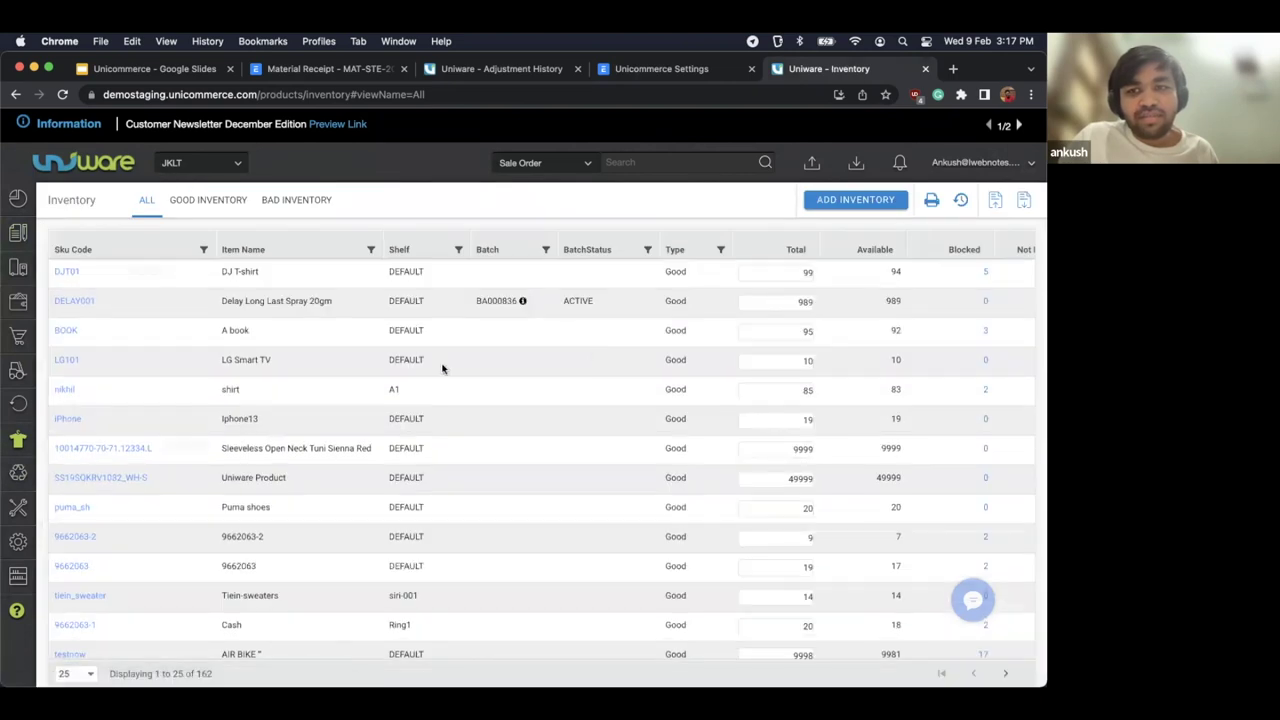
{"action": "left_click", "coordinate": [960, 200]}
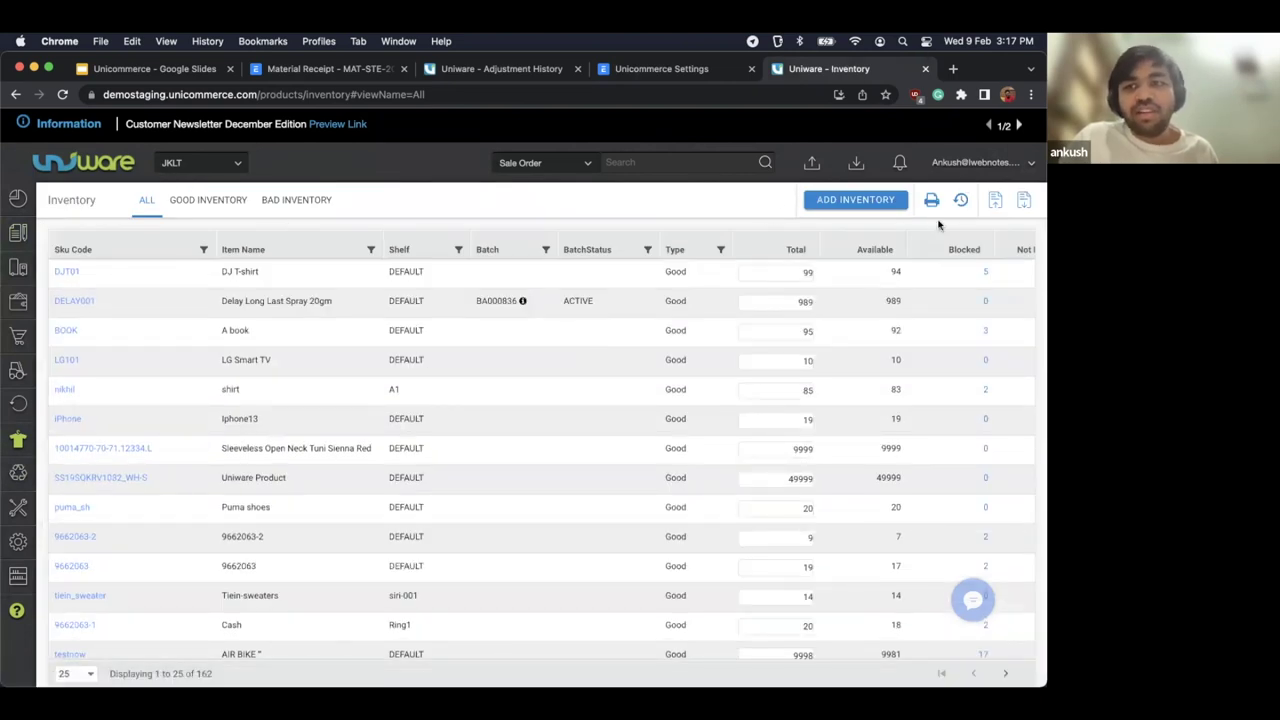
{"action": "scroll", "coordinate": [740, 370], "scroll_direction": "right", "scroll_amount": 5}
{"action": "left_click_drag", "start_coordinate": [704, 272], "coordinate": [787, 278]}
{"action": "triple_click", "coordinate": [750, 310]}
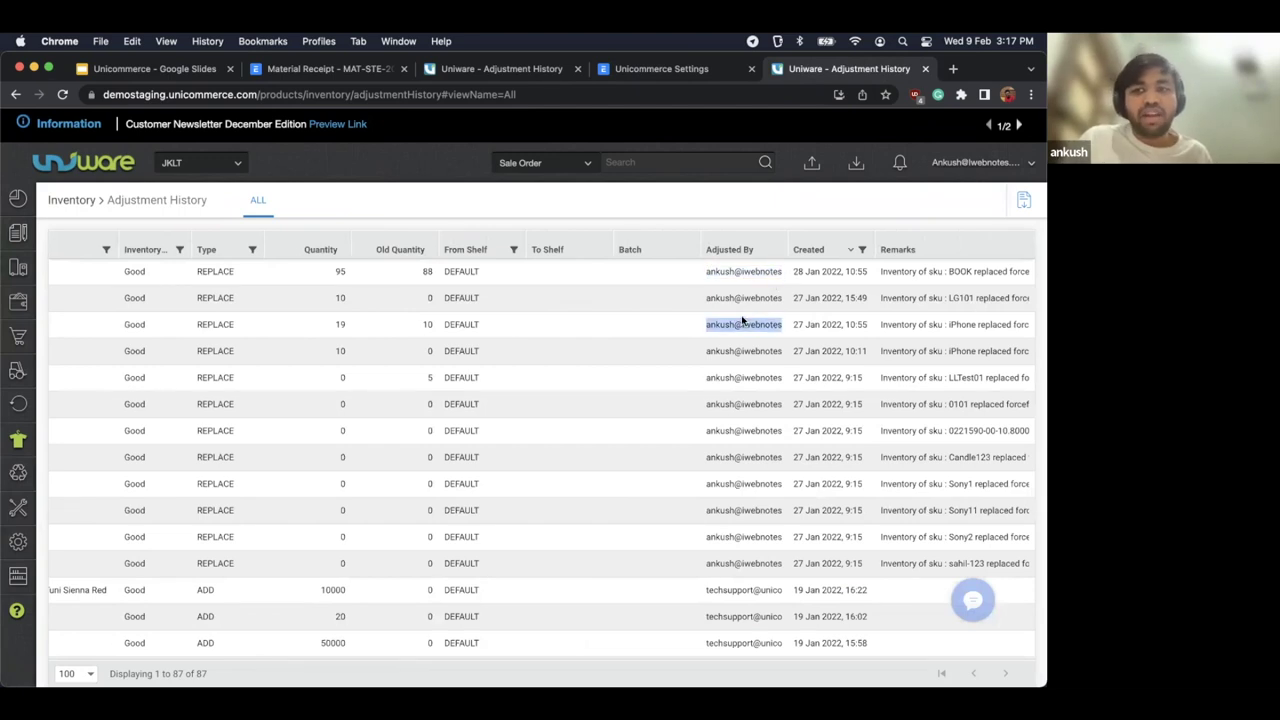
{"action": "left_click_drag", "start_coordinate": [974, 271], "coordinate": [1030, 276]}
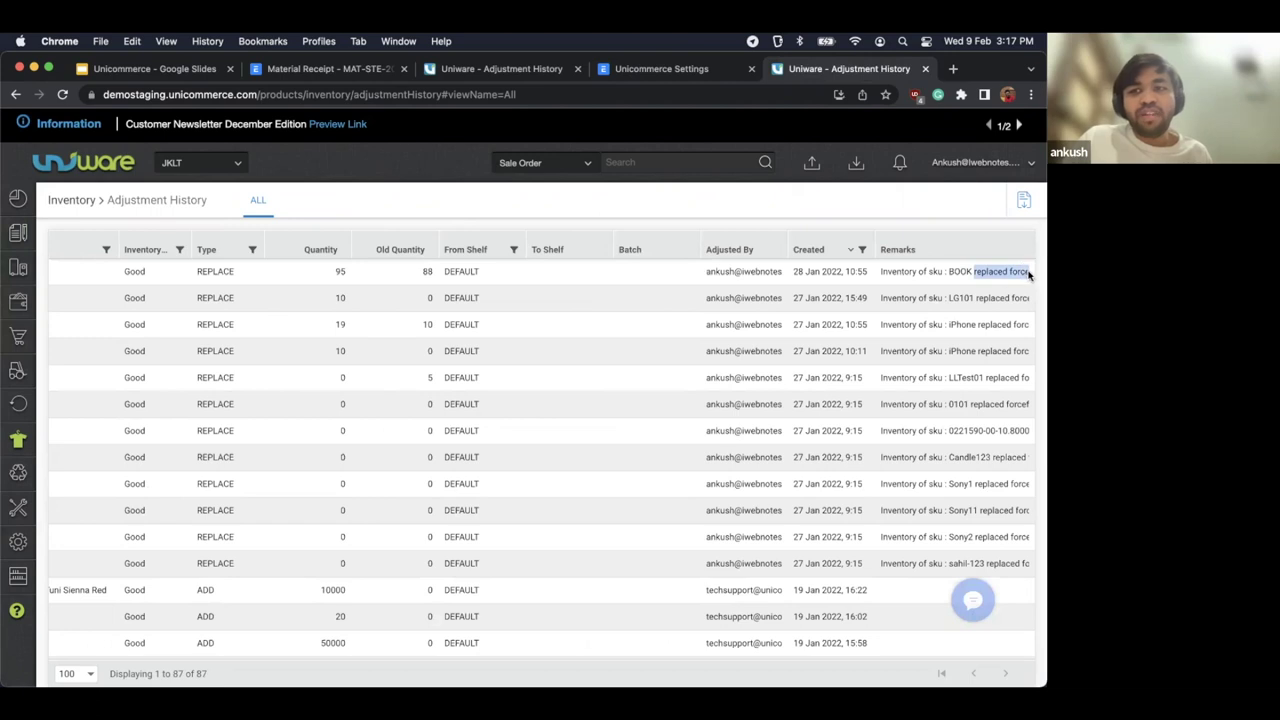
{"action": "scroll", "coordinate": [707, 337], "scroll_direction": "left", "scroll_amount": 5}
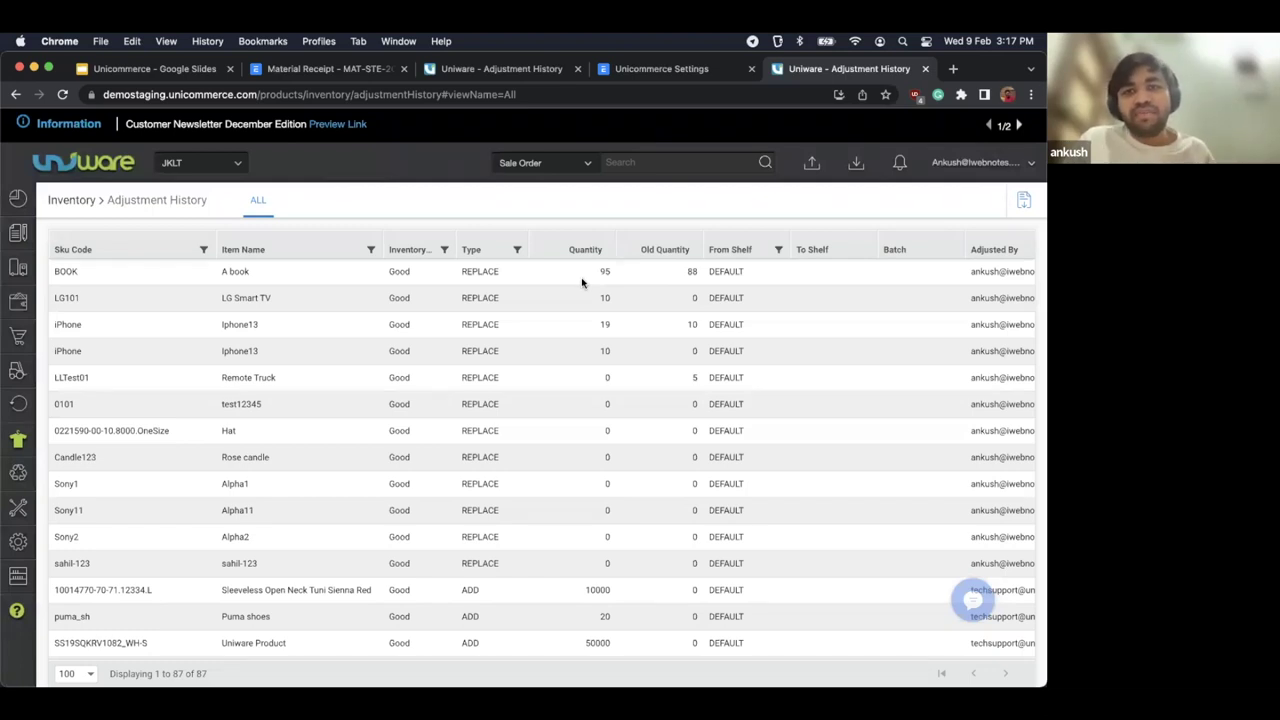
Step: Review the inventory sync settings in Unicommerce Settings, including the available sync frequency options, leaving the frequency at 60 minutes
{"action": "key", "text": "ctrl+shift+Tab"}
{"action": "scroll", "coordinate": [494, 463], "scroll_direction": "up", "scroll_amount": 3}
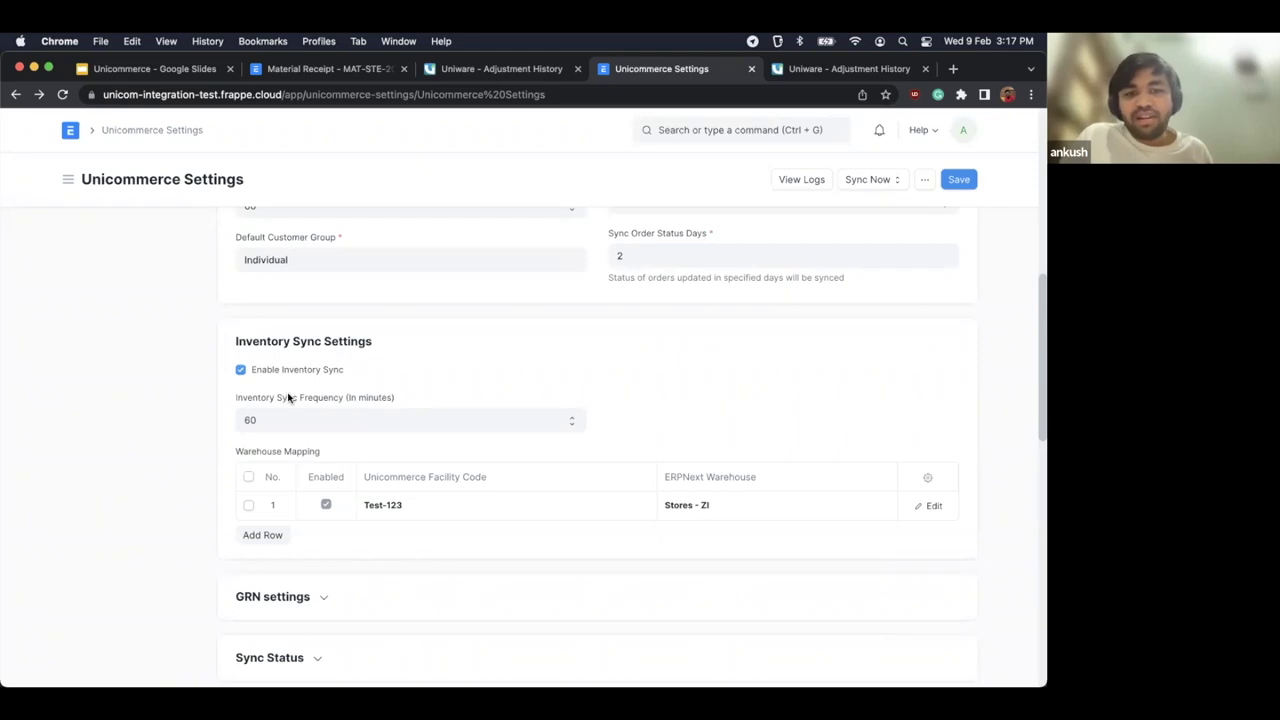
{"action": "scroll", "coordinate": [288, 398], "scroll_direction": "down", "scroll_amount": 1}
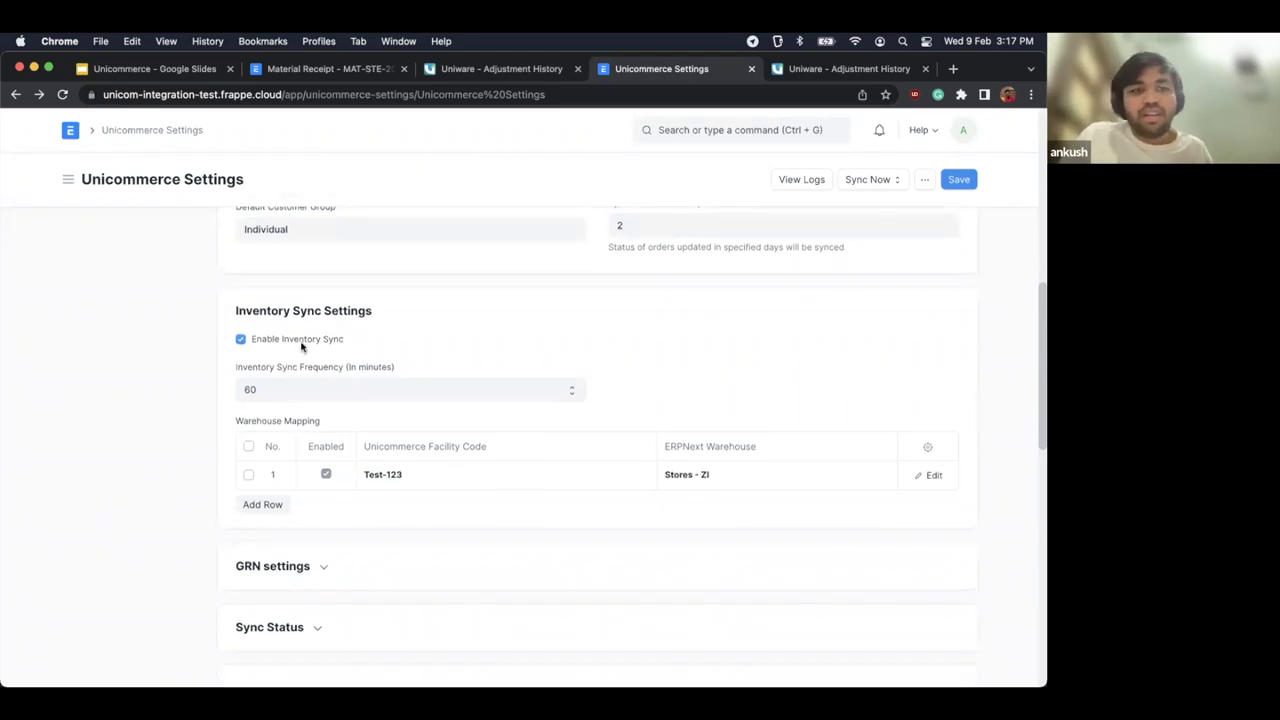
{"action": "left_click", "coordinate": [294, 388]}
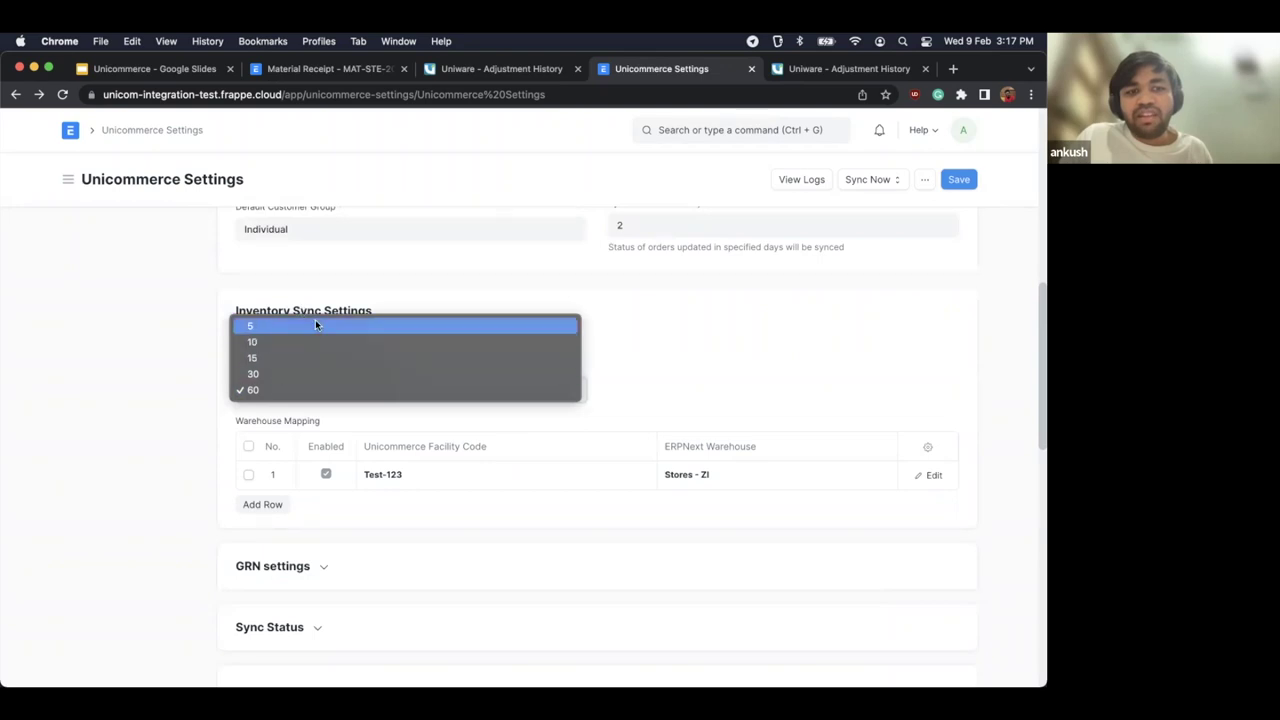
{"action": "left_click", "coordinate": [263, 420]}
{"action": "left_click", "coordinate": [320, 388]}
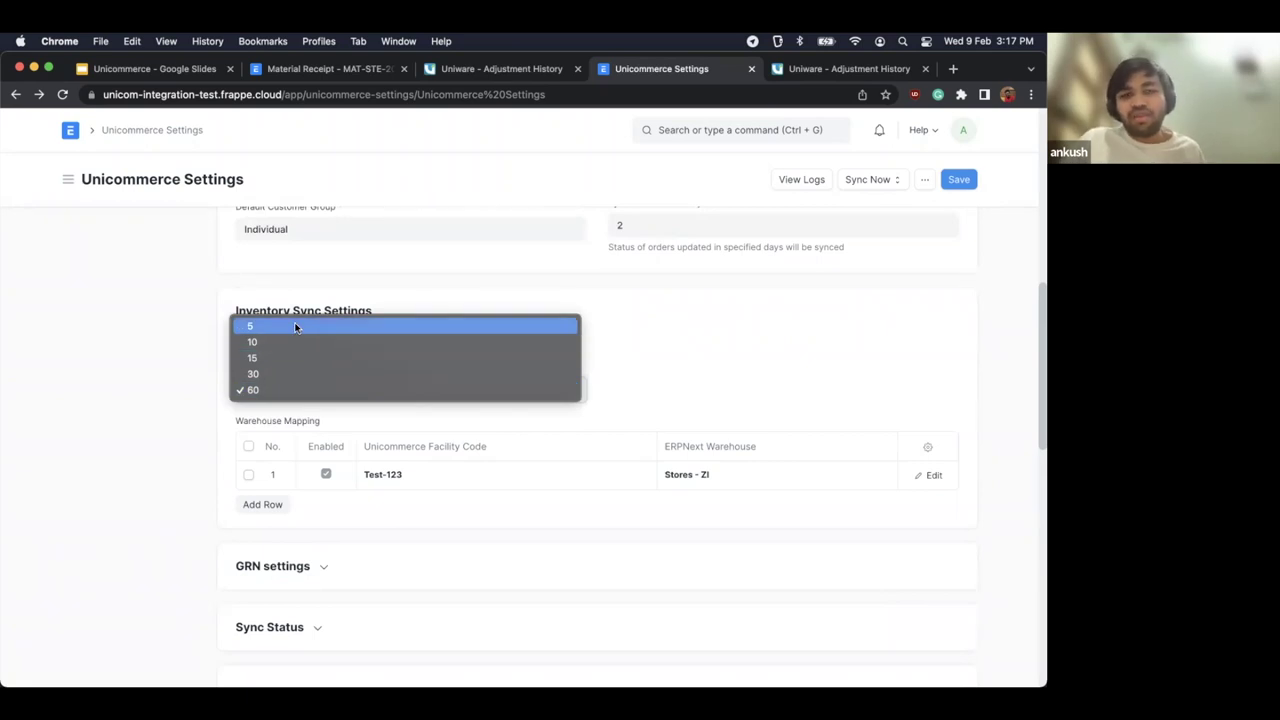
{"action": "left_click", "coordinate": [131, 429]}
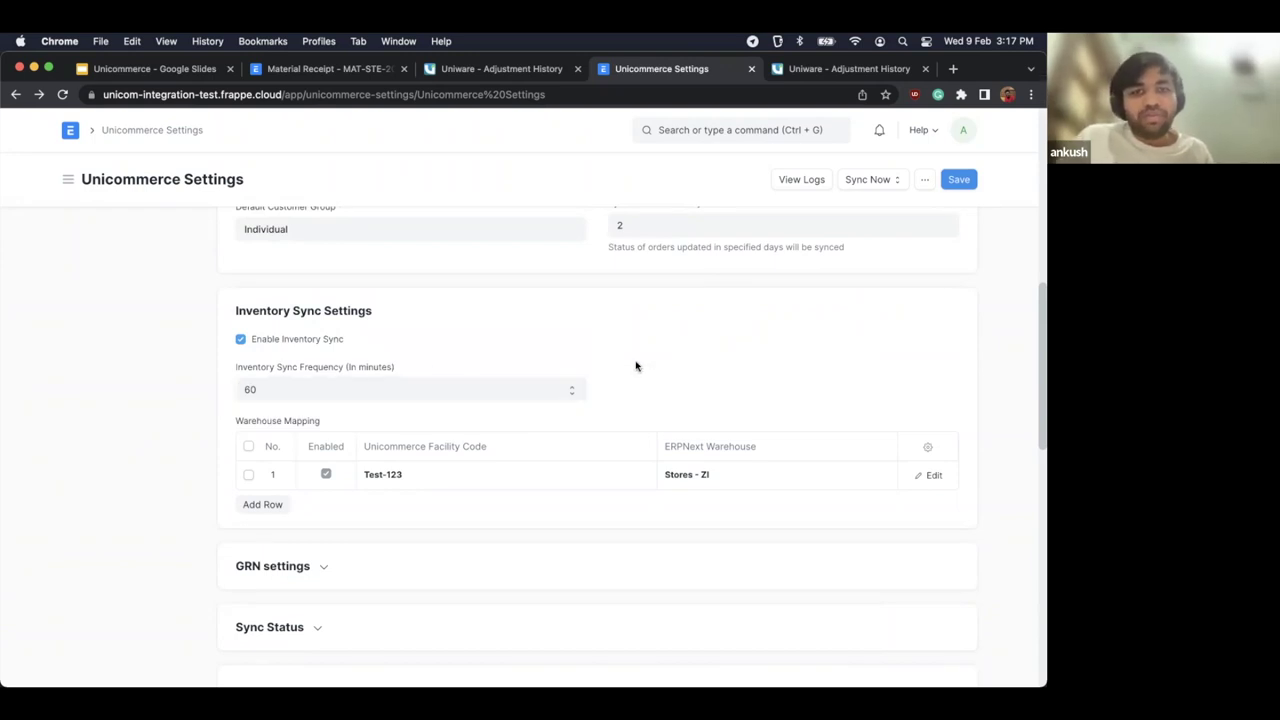
{"action": "scroll", "coordinate": [424, 491], "scroll_direction": "up", "scroll_amount": 5}
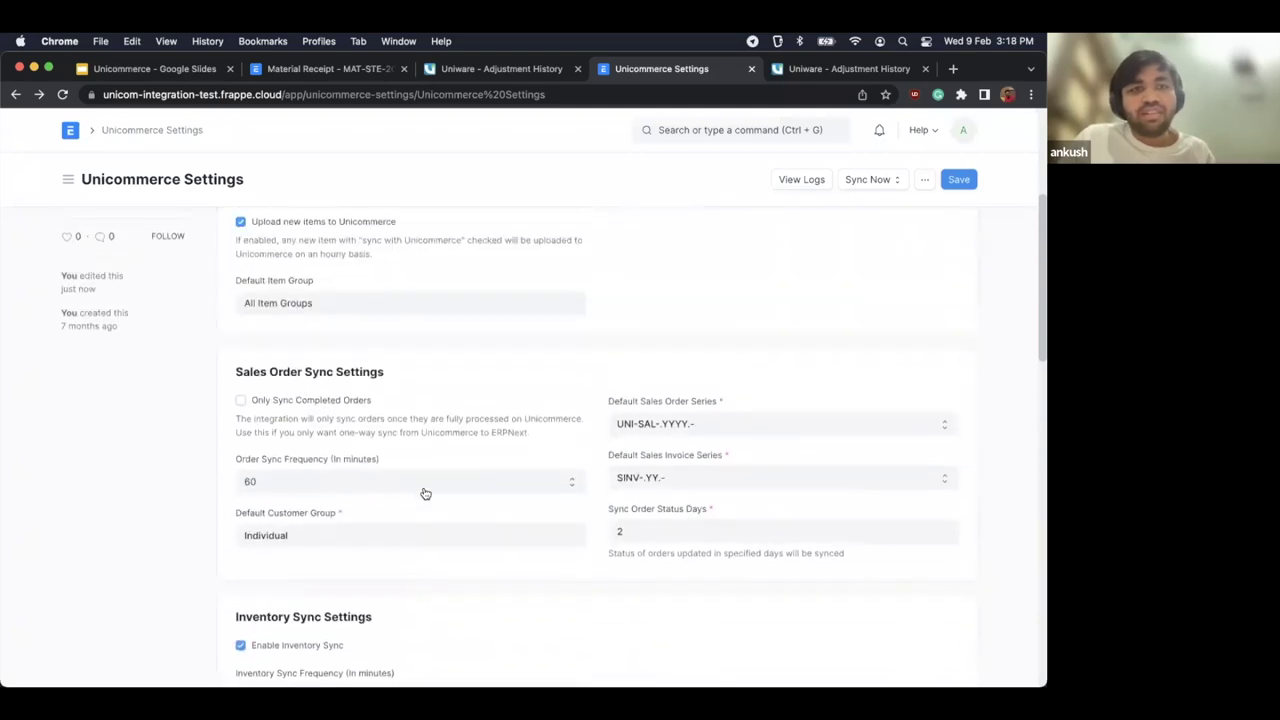
Step: Switch to the Unicommerce presentation in Google Slides and bring up the "Multichannel & multi-company support" slide
{"action": "key", "text": "super+2"}
{"action": "key", "text": "super+1"}
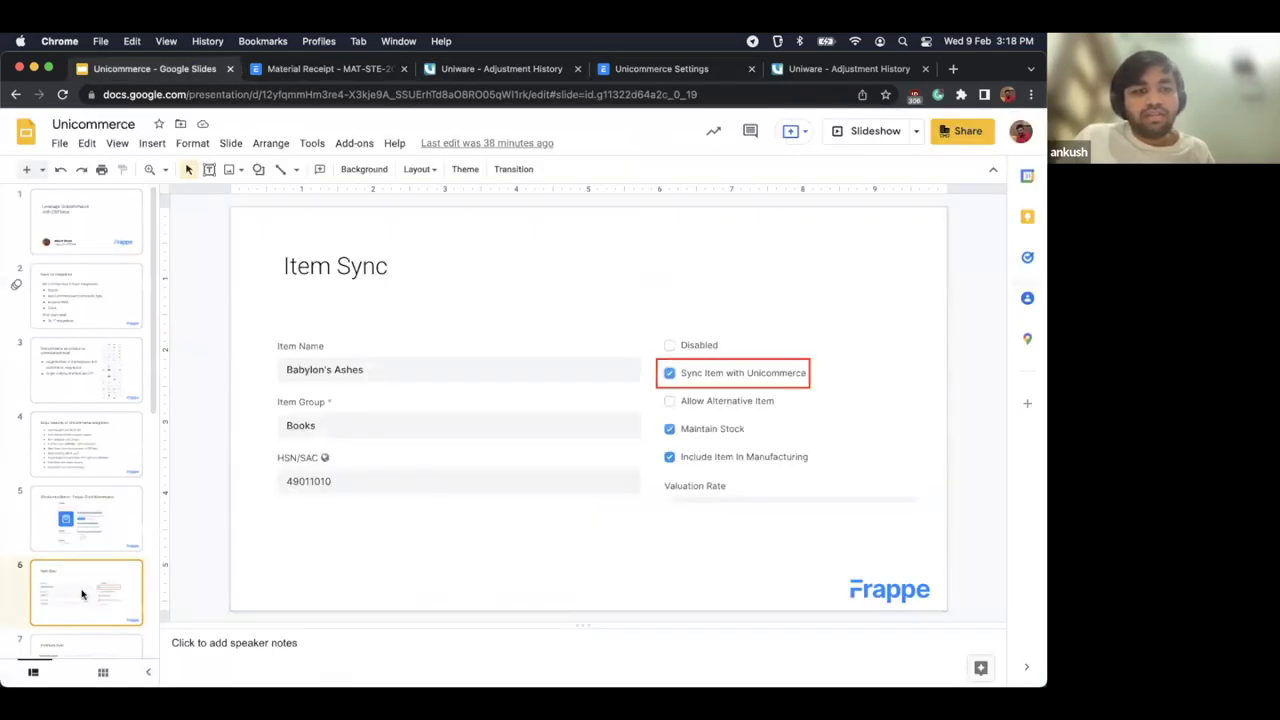
{"action": "scroll", "coordinate": [80, 560], "scroll_direction": "down", "scroll_amount": 4}
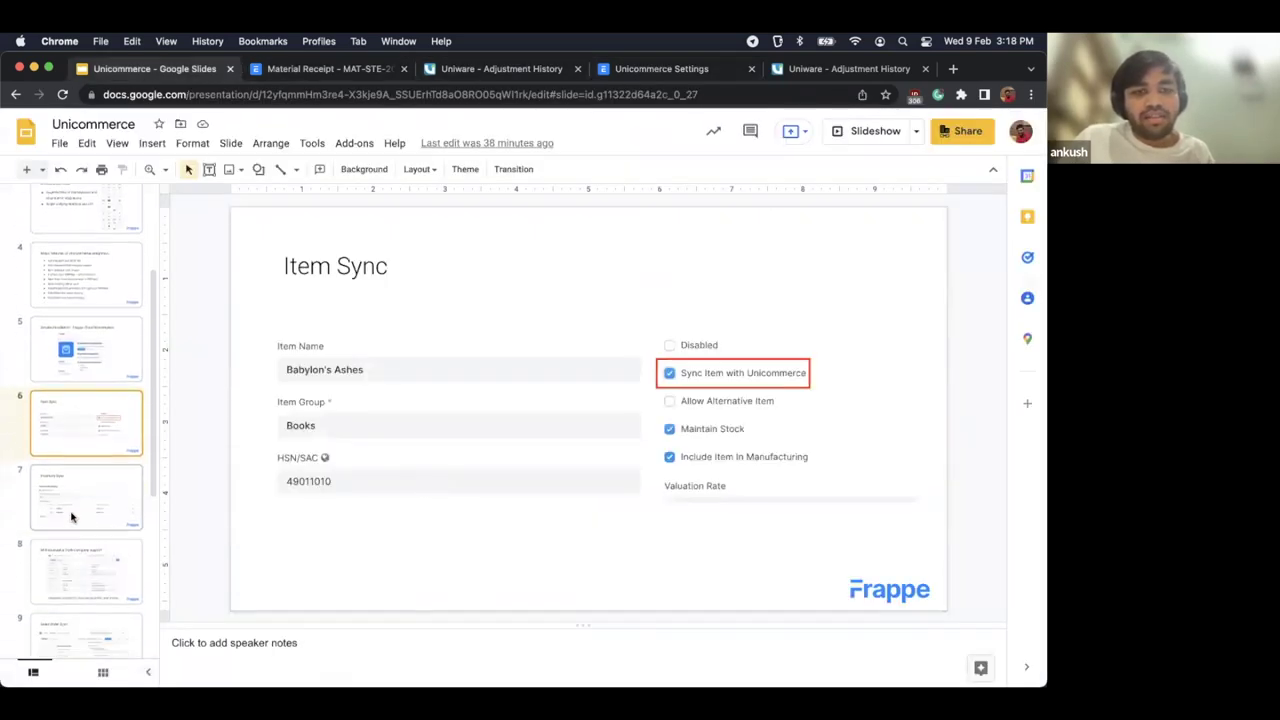
{"action": "left_click", "coordinate": [74, 519]}
{"action": "key", "text": "Down"}
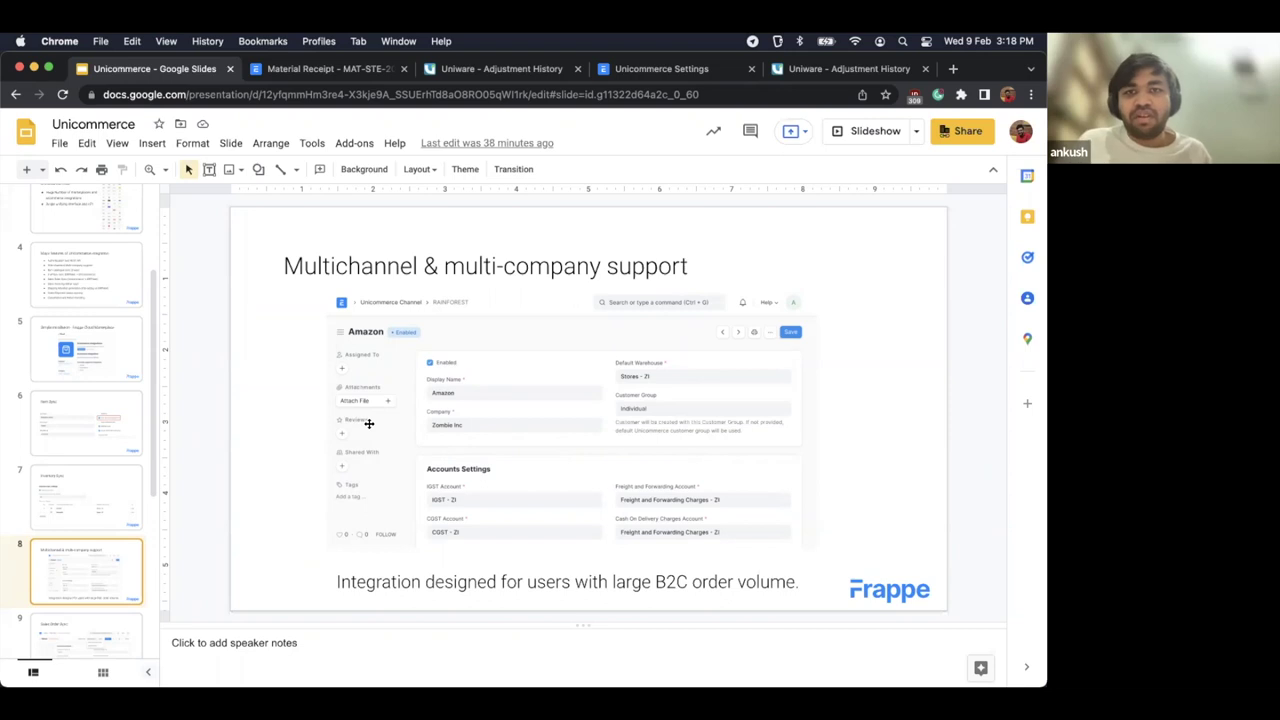
Step: Return to ERPNext and open the ZIWAME channel from the Unicommerce Channel list
{"action": "key", "text": "super+4"}
{"action": "scroll", "coordinate": [523, 400], "scroll_direction": "up", "scroll_amount": 4}
{"action": "scroll", "coordinate": [371, 360], "scroll_direction": "up", "scroll_amount": 1}
{"action": "scroll", "coordinate": [371, 360], "scroll_direction": "down", "scroll_amount": 5}
{"action": "scroll", "coordinate": [371, 397], "scroll_direction": "up", "scroll_amount": 1}
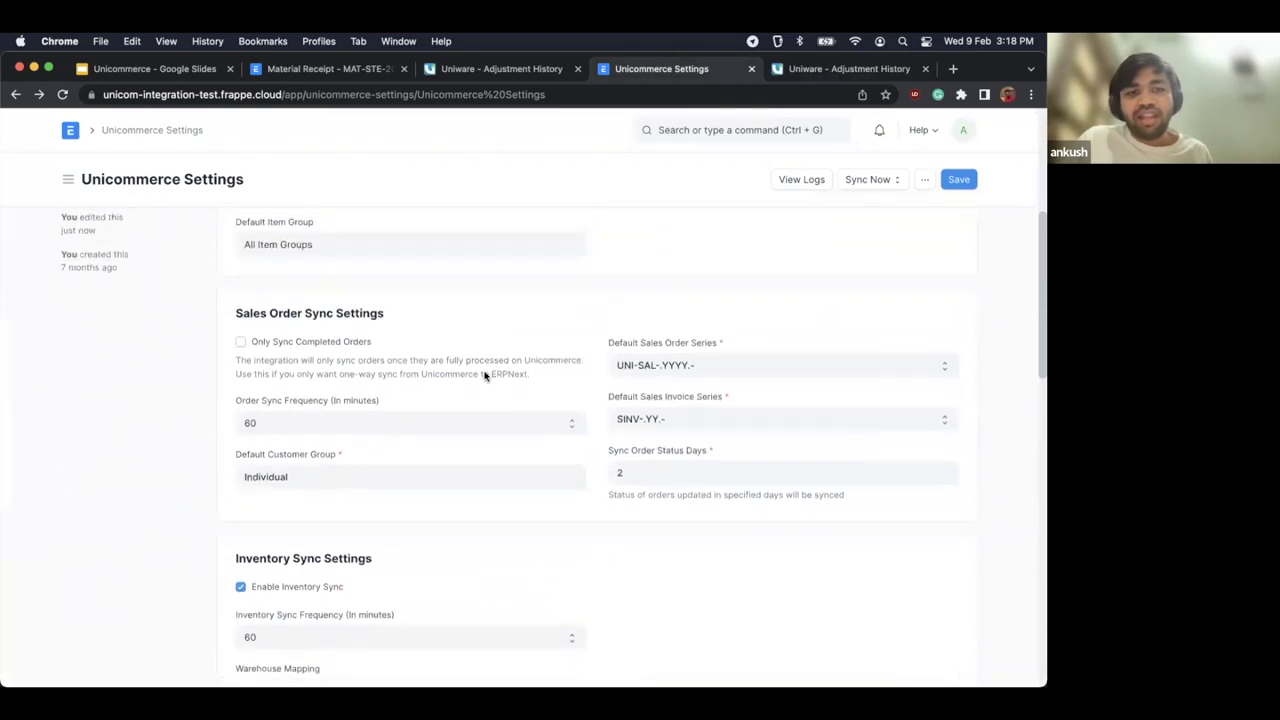
{"action": "left_click", "coordinate": [675, 131]}
{"action": "type", "text": "unicomm"}
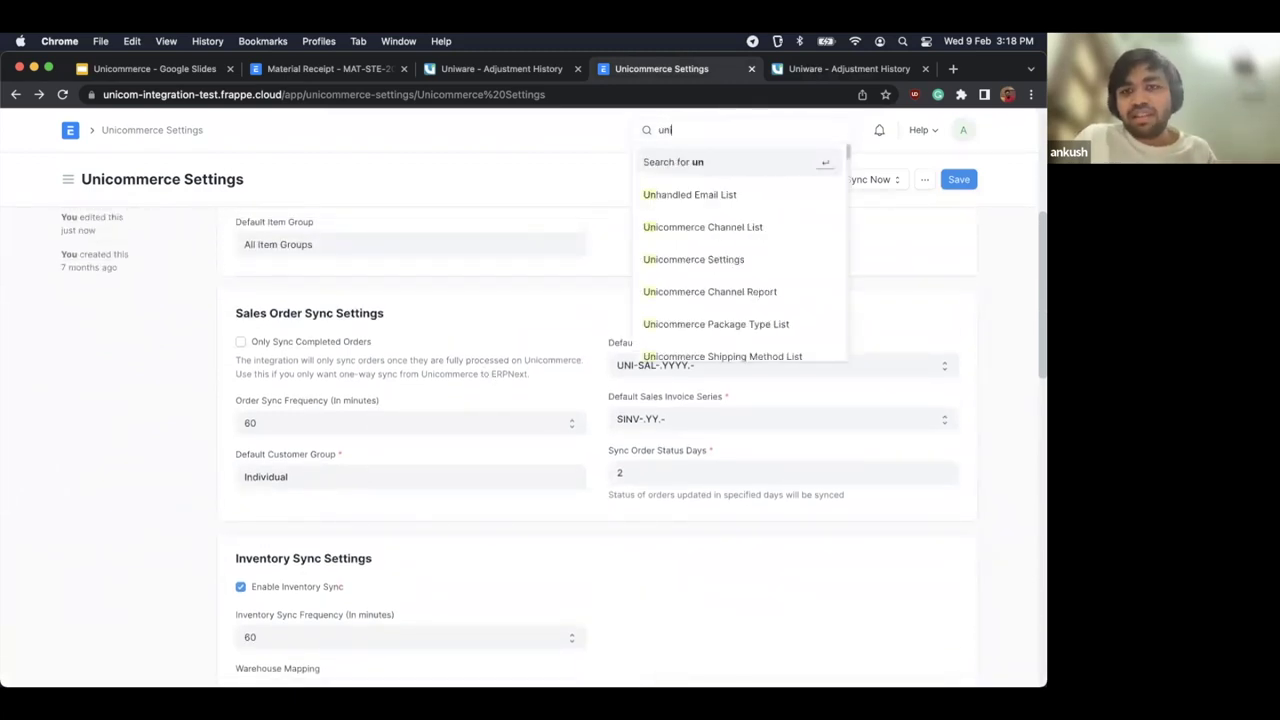
{"action": "key", "text": "Down"}
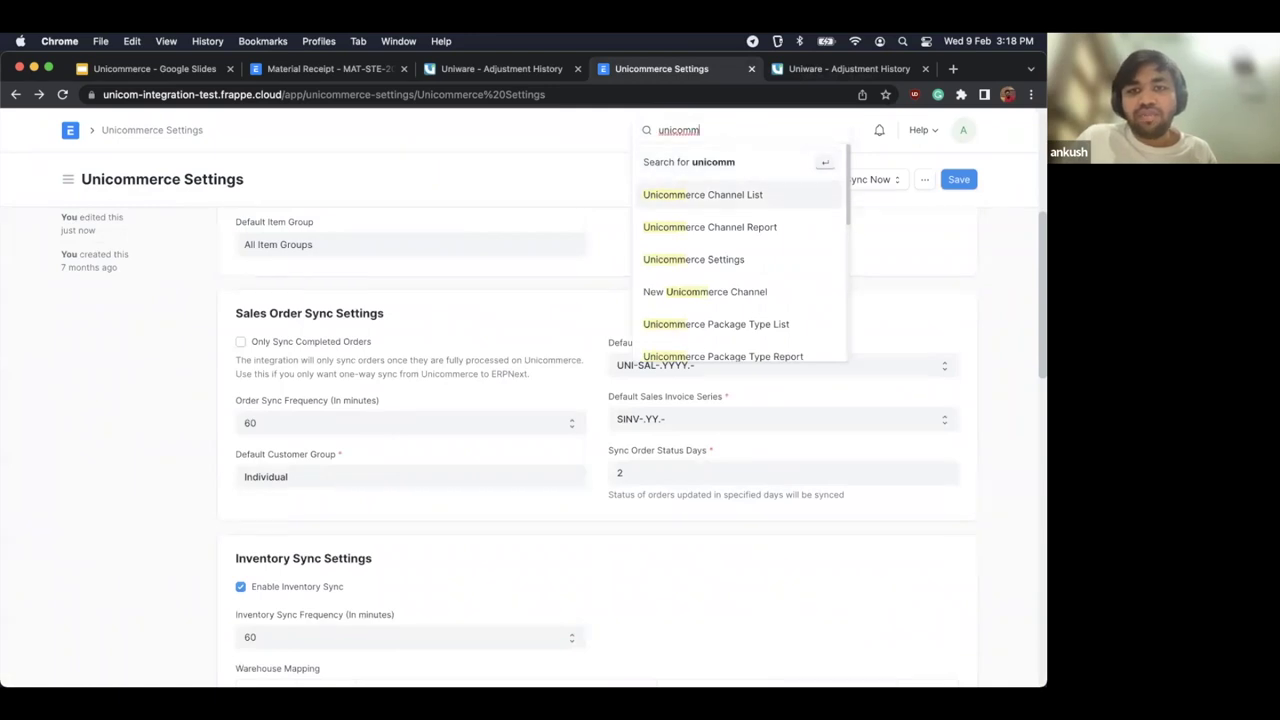
{"action": "key", "text": "Return"}
{"action": "left_click", "coordinate": [314, 306]}
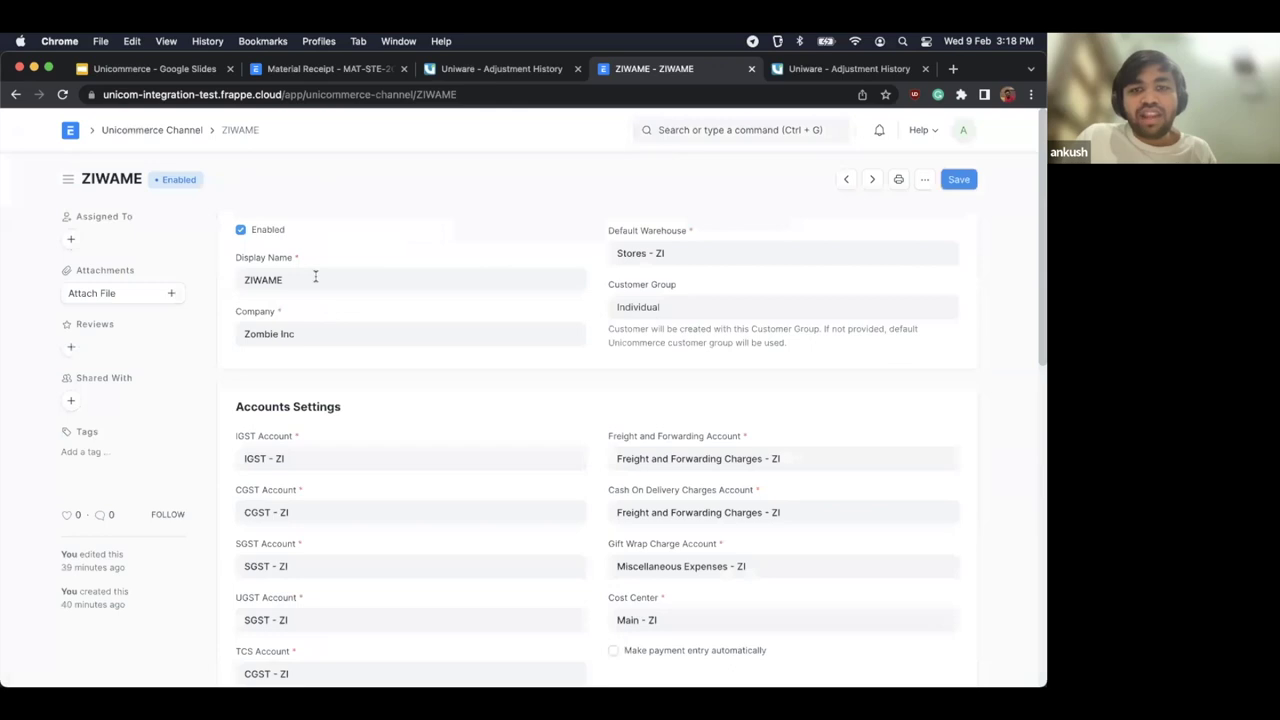
Step: Review the ZIWAME channel's Accounts Settings, Naming Series Config and Fulfilment Settings without changing them
{"action": "scroll", "coordinate": [315, 277], "scroll_direction": "down", "scroll_amount": 3}
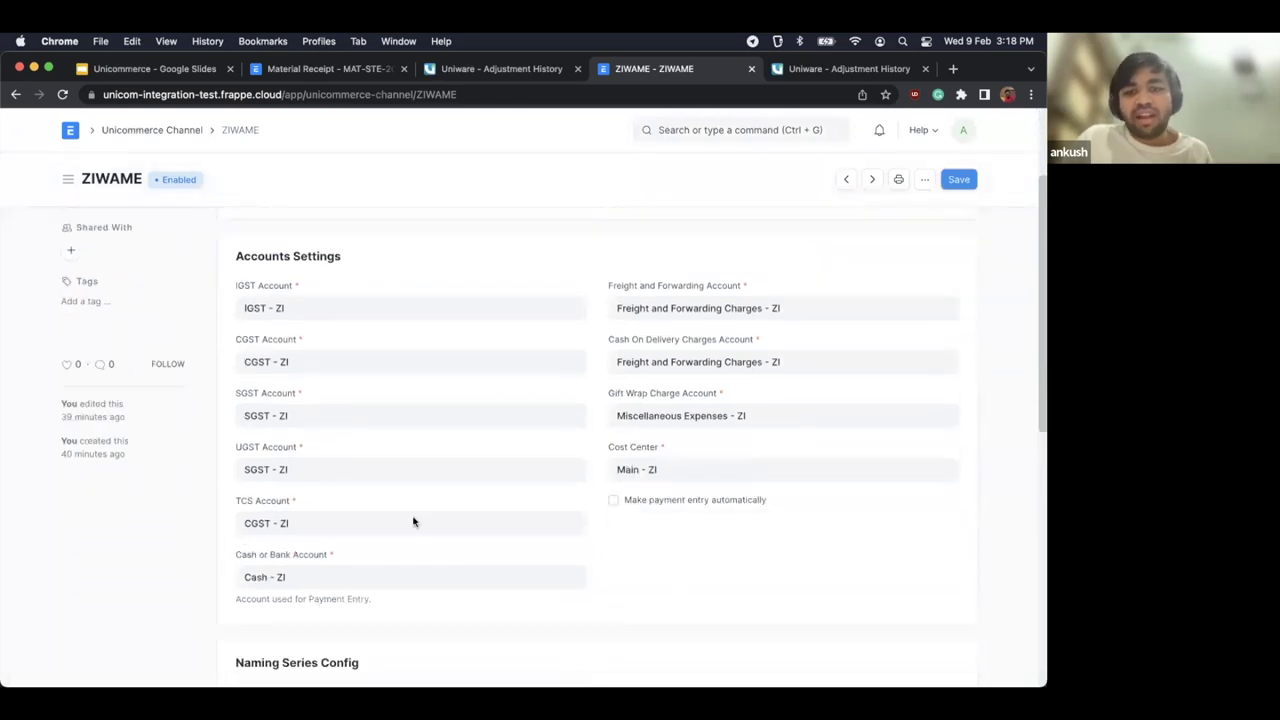
{"action": "scroll", "coordinate": [414, 408], "scroll_direction": "down", "scroll_amount": 10}
{"action": "scroll", "coordinate": [323, 423], "scroll_direction": "up", "scroll_amount": 3}
{"action": "scroll", "coordinate": [323, 427], "scroll_direction": "up", "scroll_amount": 3}
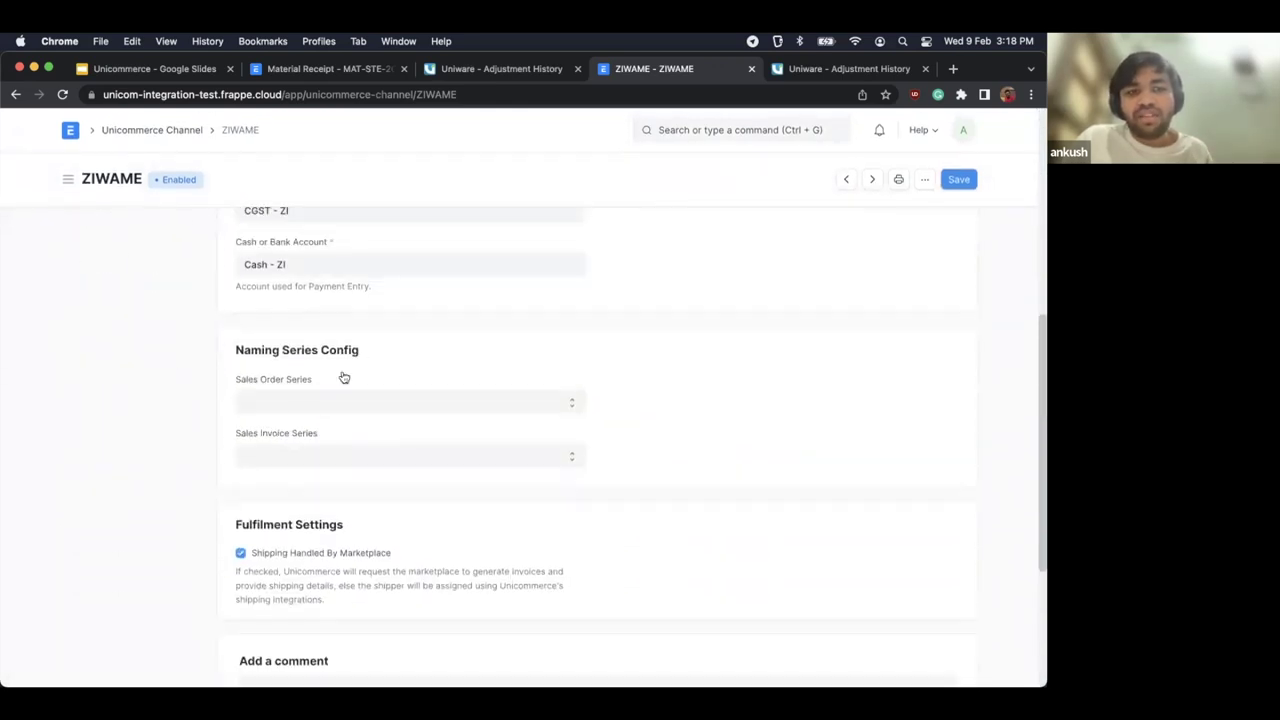
{"action": "left_click", "coordinate": [301, 404]}
{"action": "left_click", "coordinate": [309, 449]}
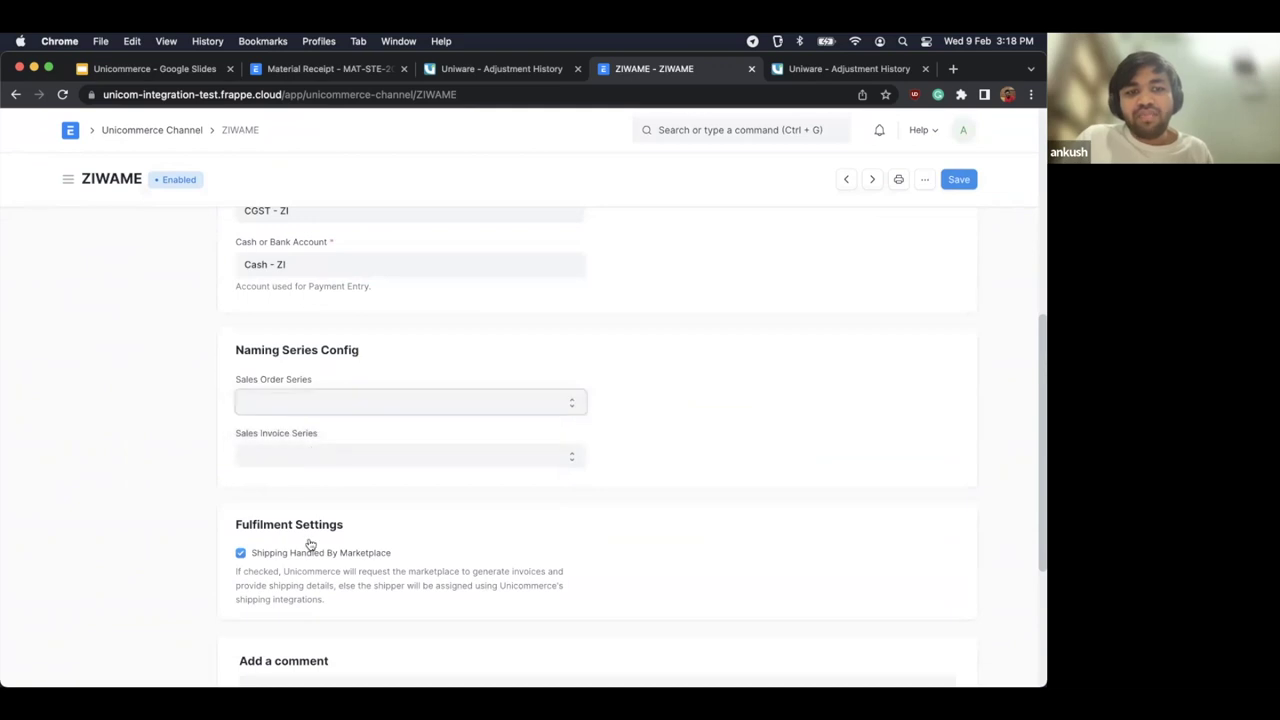
{"action": "scroll", "coordinate": [309, 543], "scroll_direction": "up", "scroll_amount": 10}
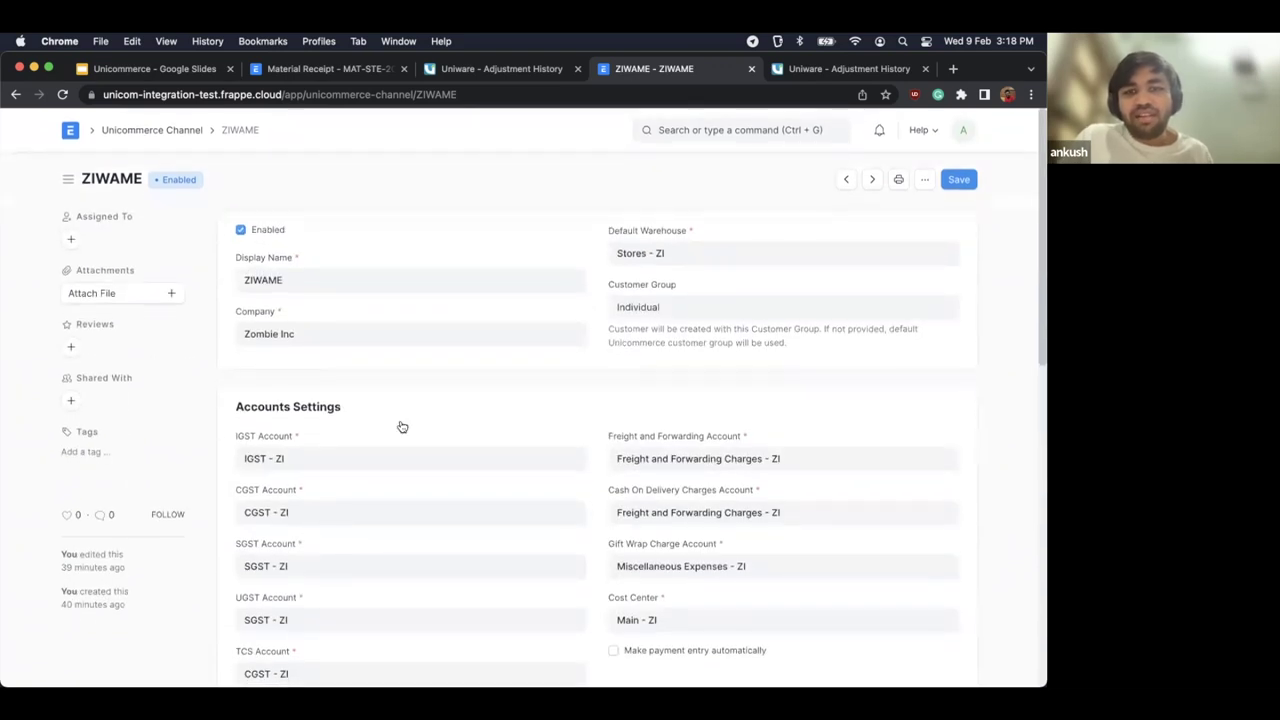
Step: Check the company assigned to the ZIWAME channel, and look over its sales order and invoice series again
{"action": "left_click", "coordinate": [403, 340]}
{"action": "triple_click", "coordinate": [403, 340]}
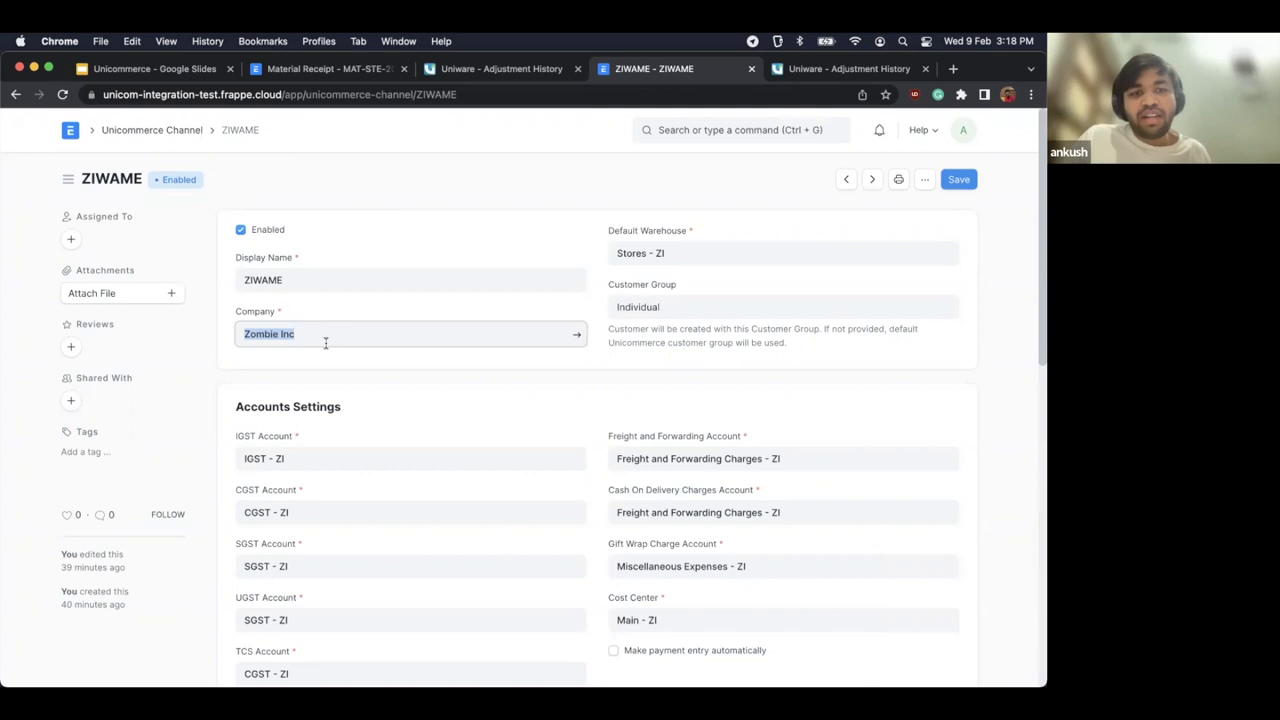
{"action": "scroll", "coordinate": [357, 553], "scroll_direction": "down", "scroll_amount": 1}
{"action": "scroll", "coordinate": [358, 558], "scroll_direction": "up", "scroll_amount": 1}
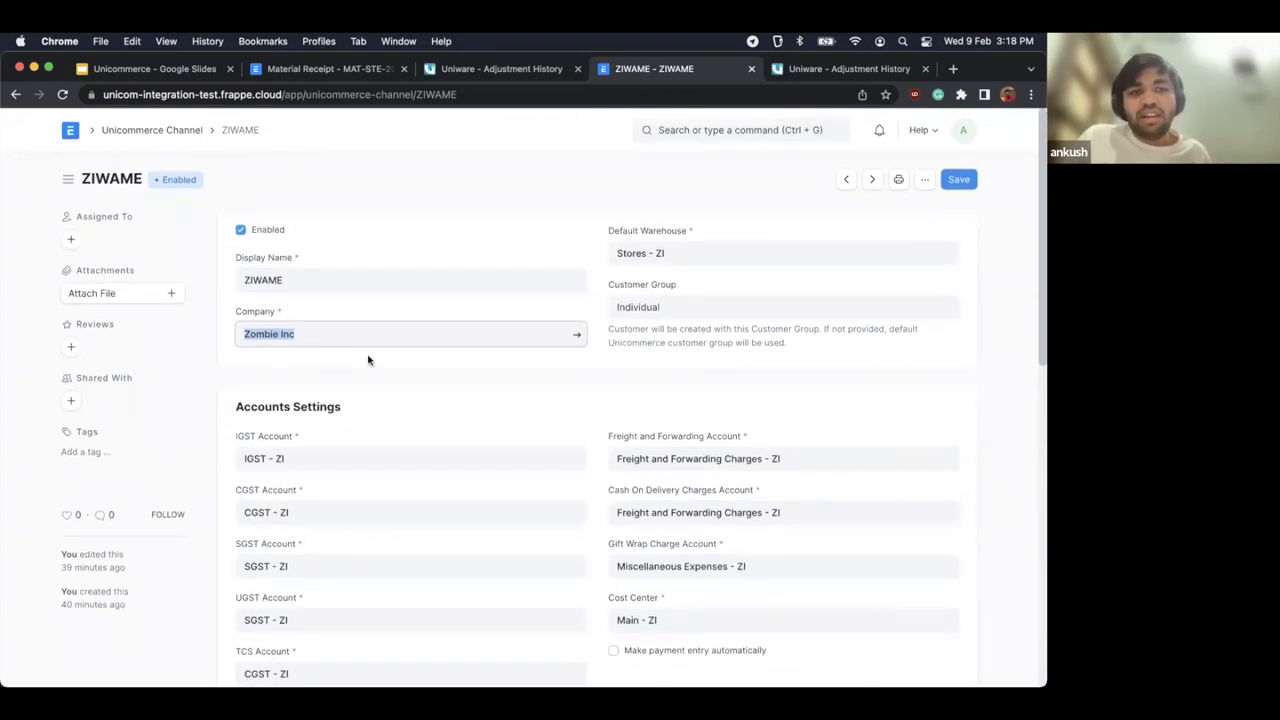
{"action": "scroll", "coordinate": [380, 383], "scroll_direction": "down", "scroll_amount": 10}
{"action": "scroll", "coordinate": [350, 303], "scroll_direction": "up", "scroll_amount": 1}
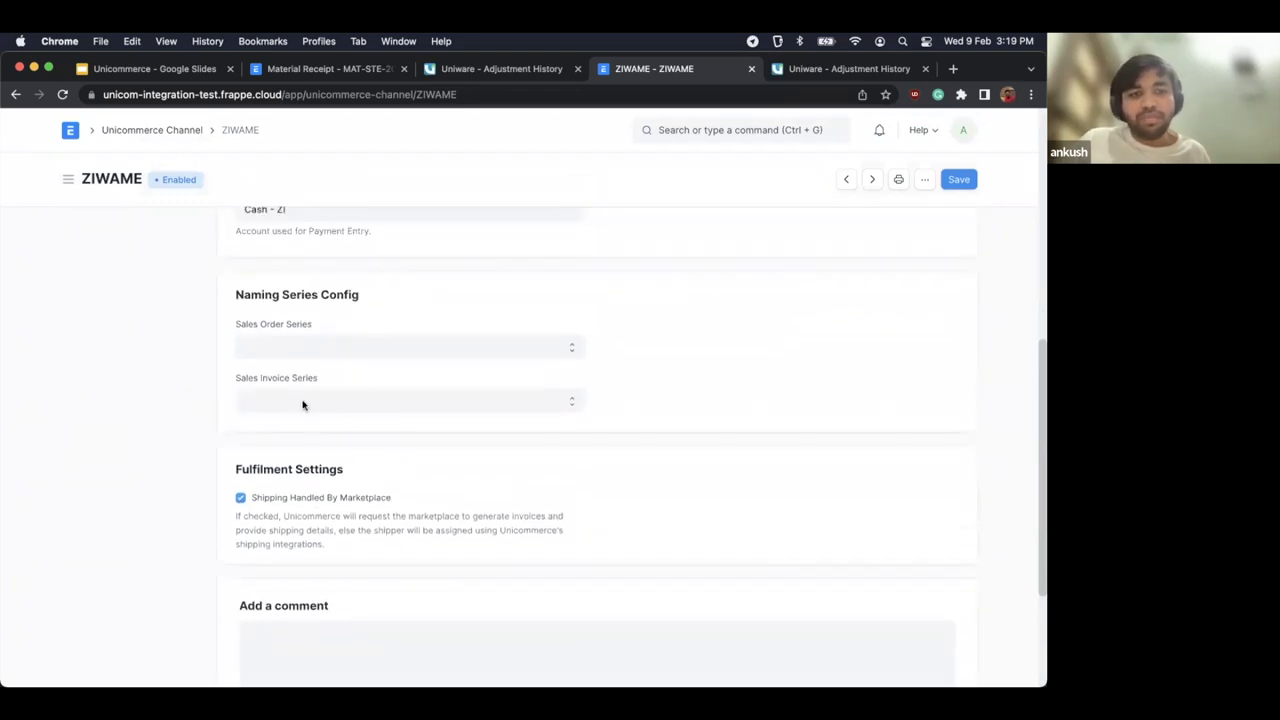
{"action": "scroll", "coordinate": [303, 404], "scroll_direction": "up", "scroll_amount": 10}
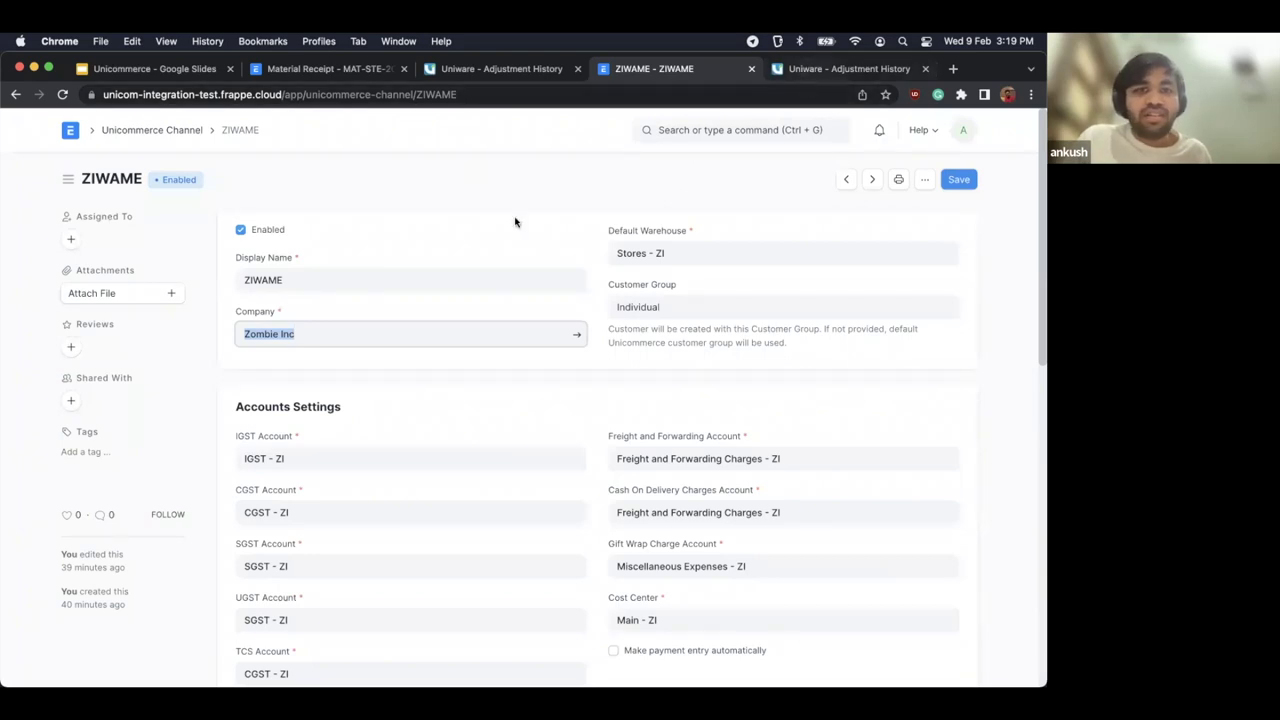
Step: Switch to Uniware and start a new sale order with an auto-generated order code
{"action": "key", "text": "ctrl+Tab"}
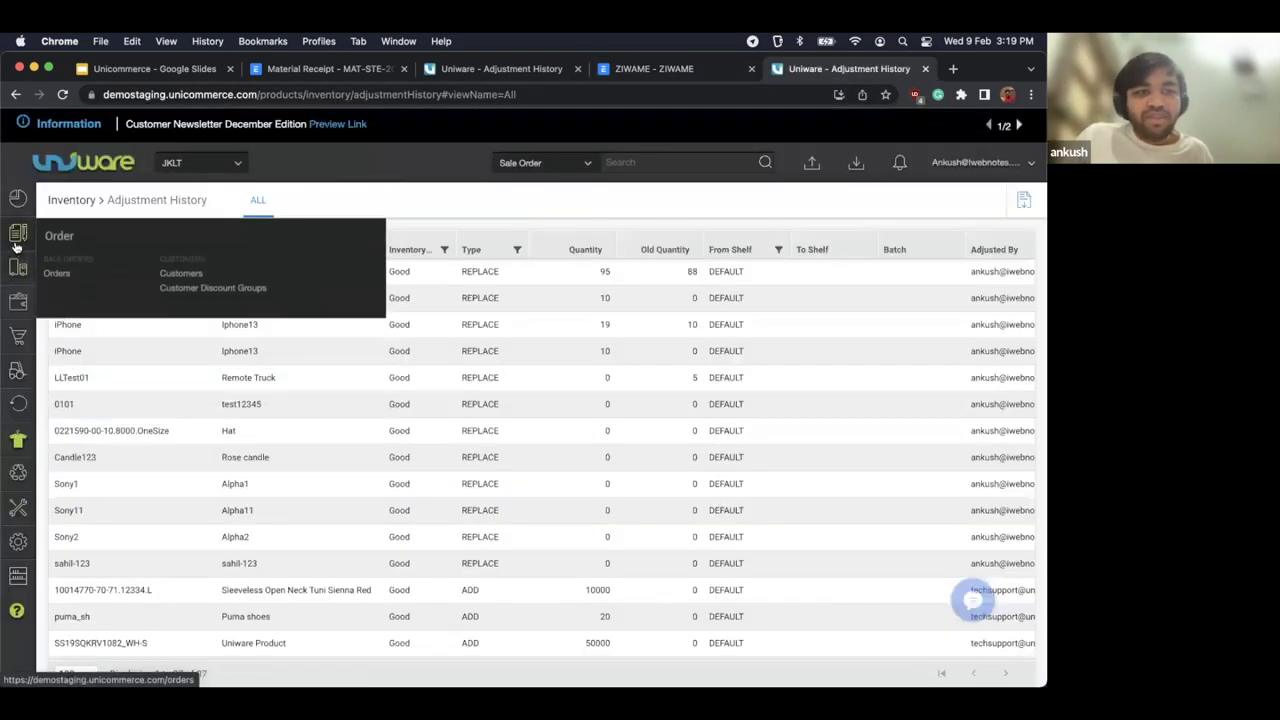
{"action": "left_click", "coordinate": [56, 273]}
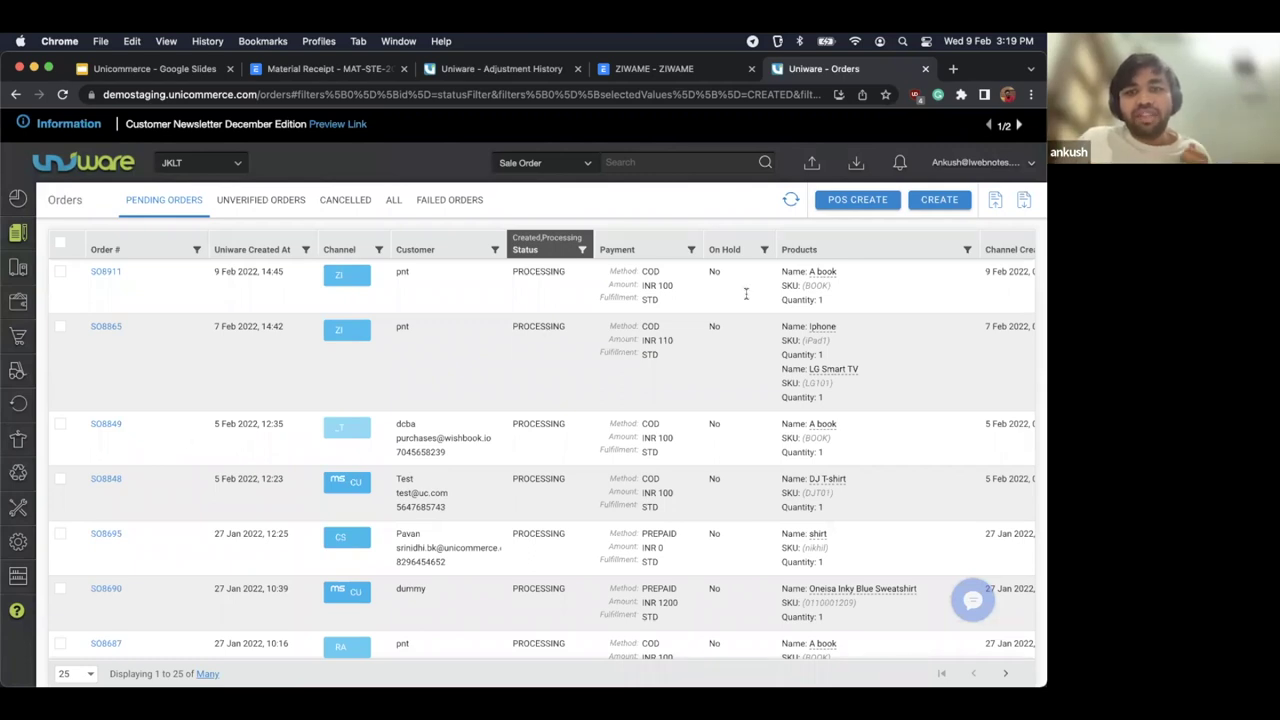
{"action": "left_click", "coordinate": [939, 200]}
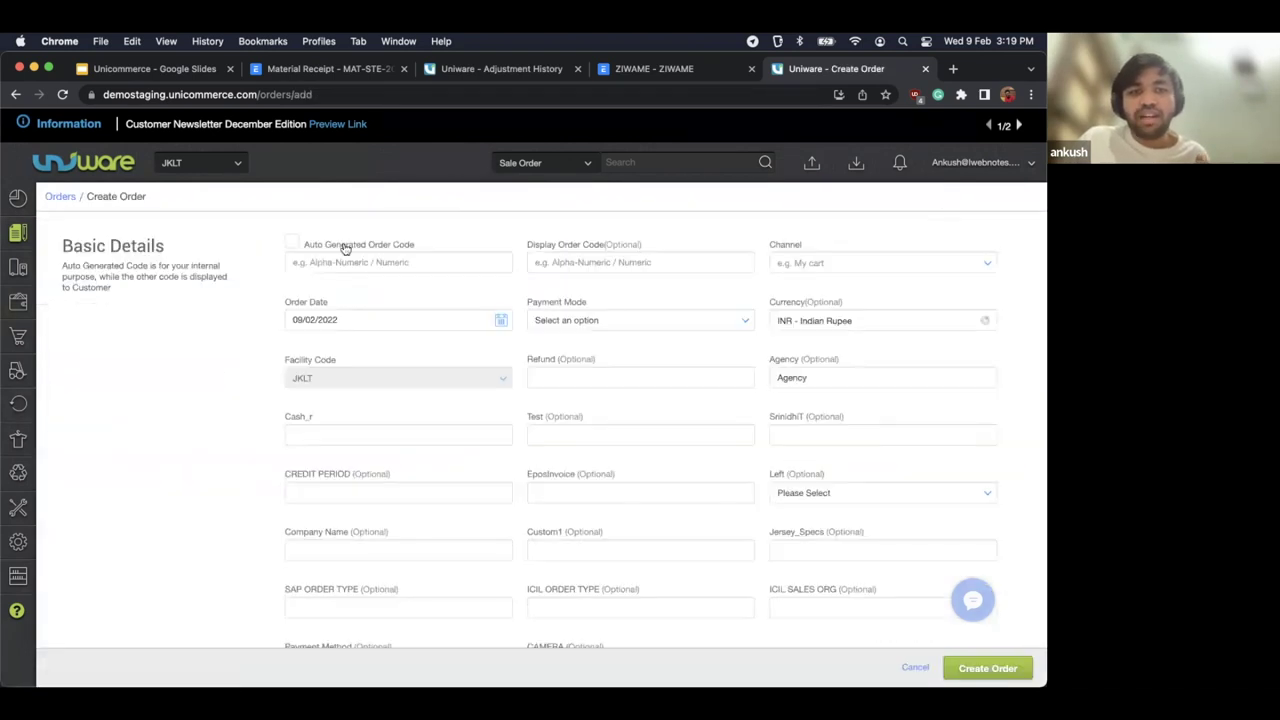
{"action": "left_click", "coordinate": [365, 248]}
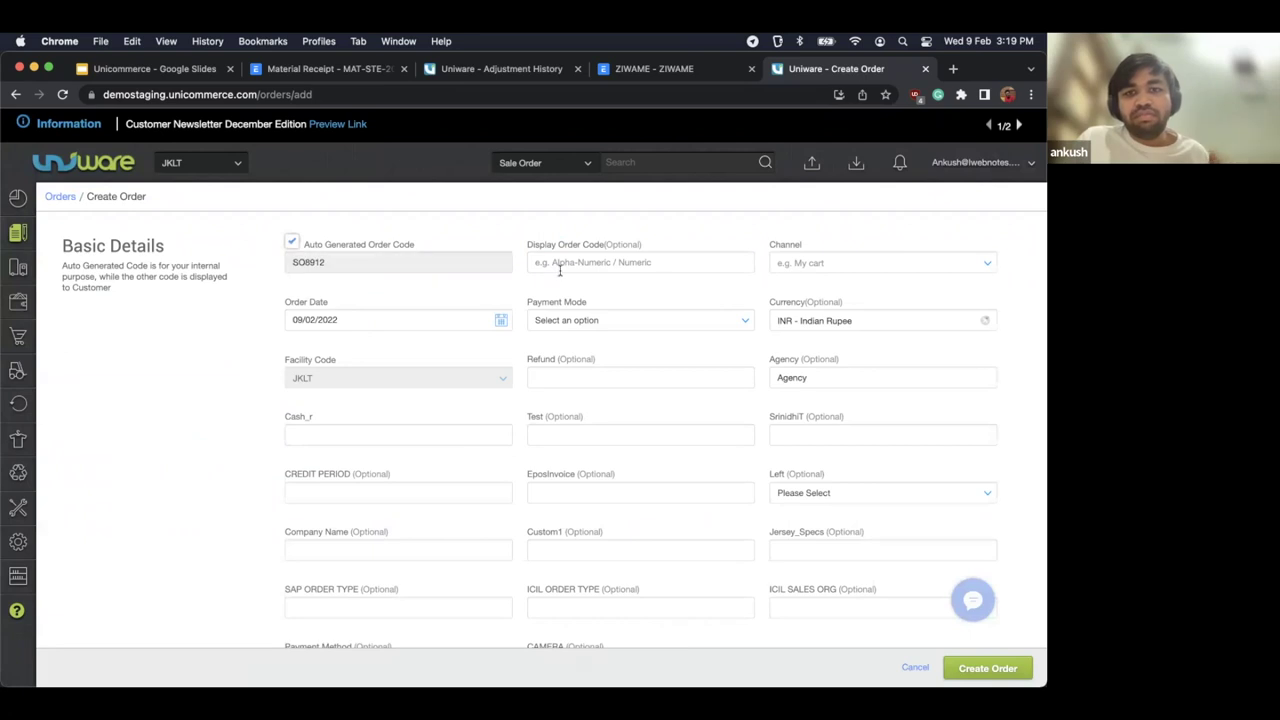
Step: Set the new order's channel to Ziwame
{"action": "left_click", "coordinate": [815, 262]}
{"action": "type", "text": "ziwa"}
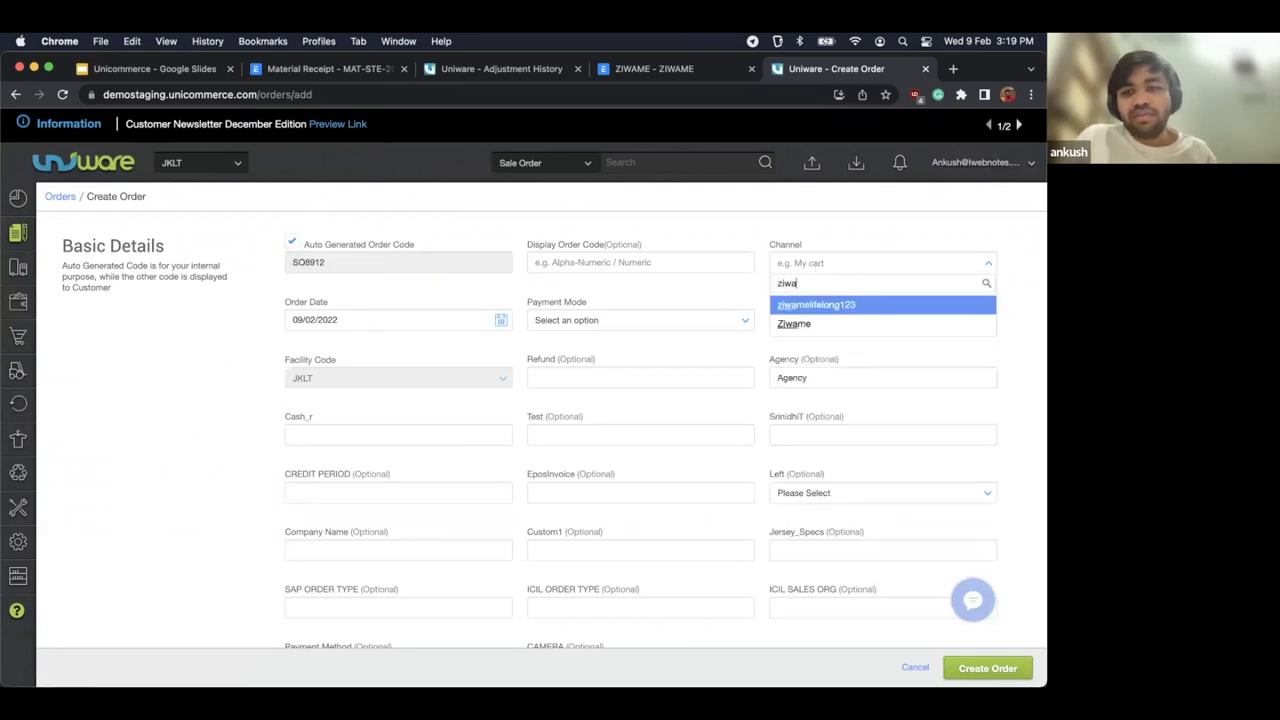
{"action": "key", "text": "Return"}
{"action": "left_click", "coordinate": [824, 263]}
{"action": "type", "text": "ziw"}
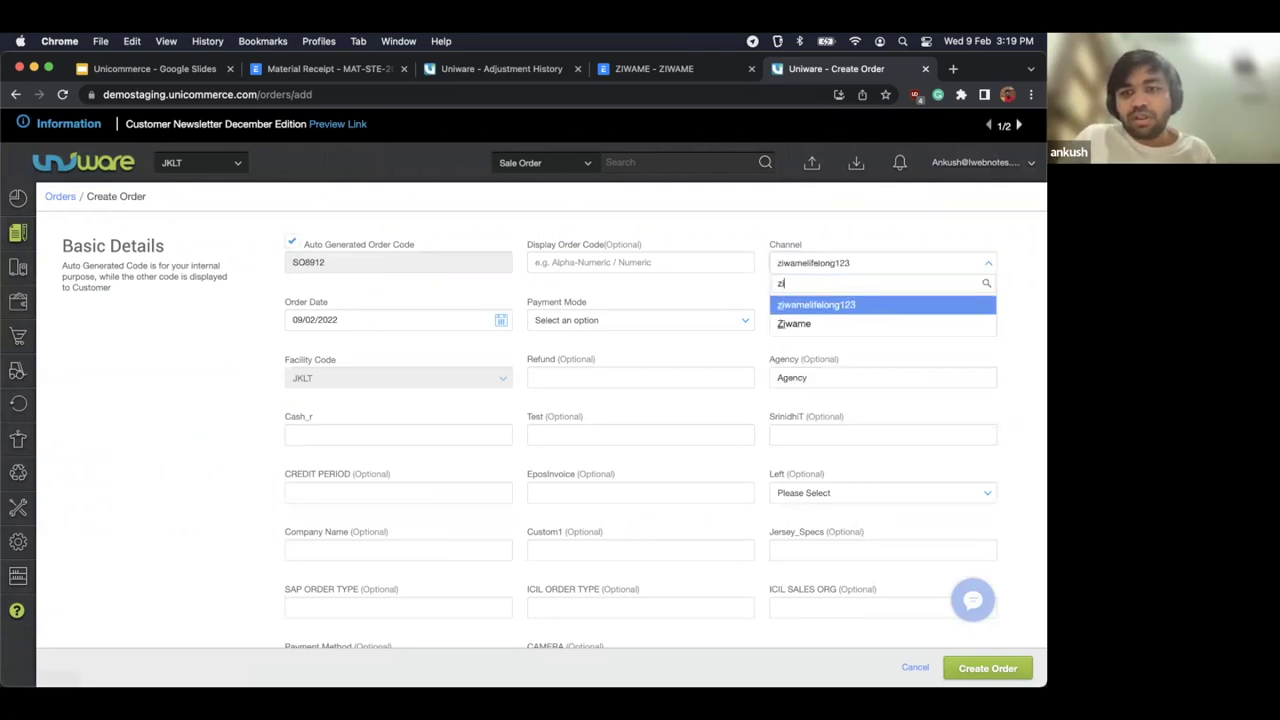
{"action": "left_click", "coordinate": [795, 323]}
Step: Set the order's payment mode to PREPAID and enter "a" in the Cash_r field
{"action": "left_click", "coordinate": [568, 324]}
{"action": "left_click", "coordinate": [571, 354]}
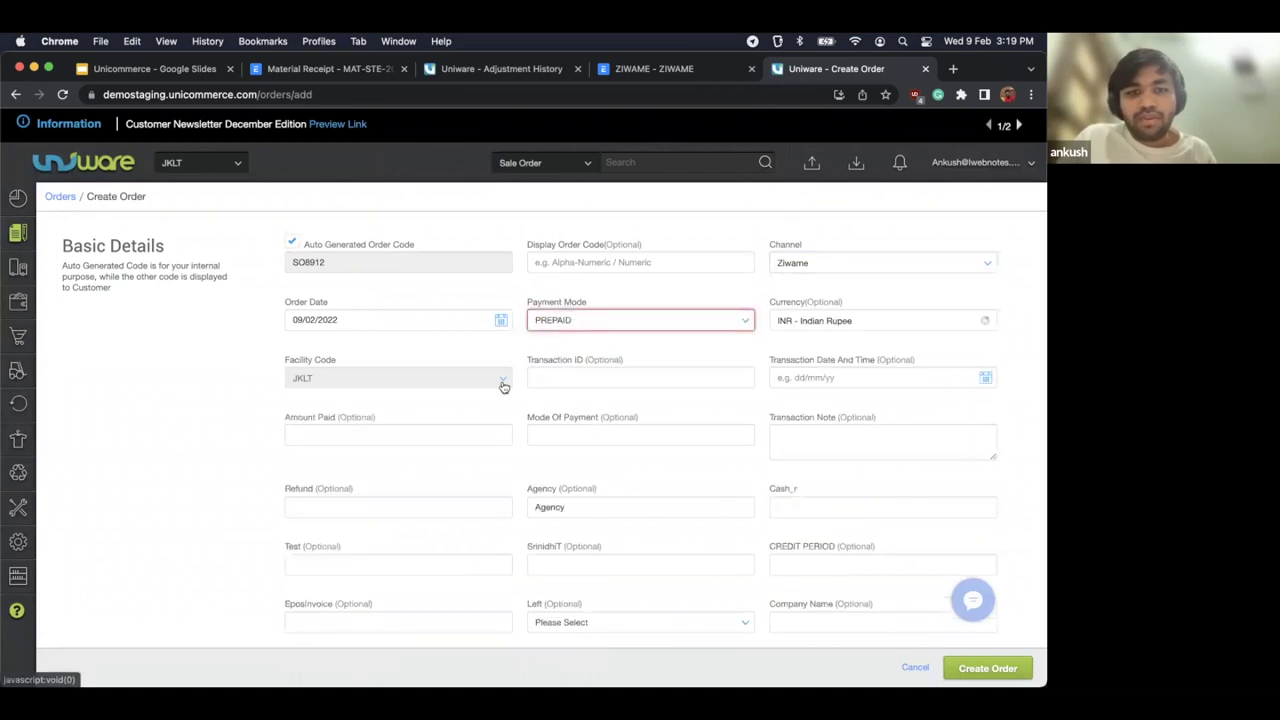
{"action": "scroll", "coordinate": [480, 388], "scroll_direction": "down", "scroll_amount": 1}
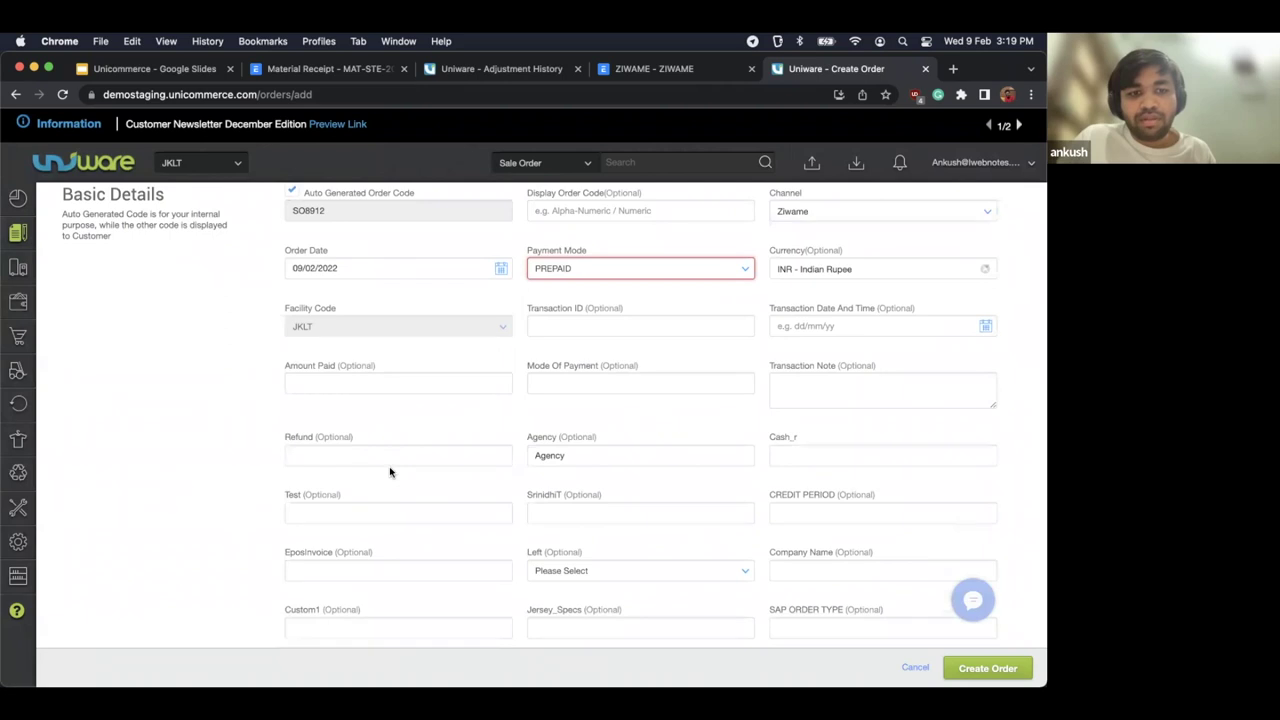
{"action": "scroll", "coordinate": [390, 472], "scroll_direction": "down", "scroll_amount": 2}
{"action": "scroll", "coordinate": [365, 546], "scroll_direction": "up", "scroll_amount": 3}
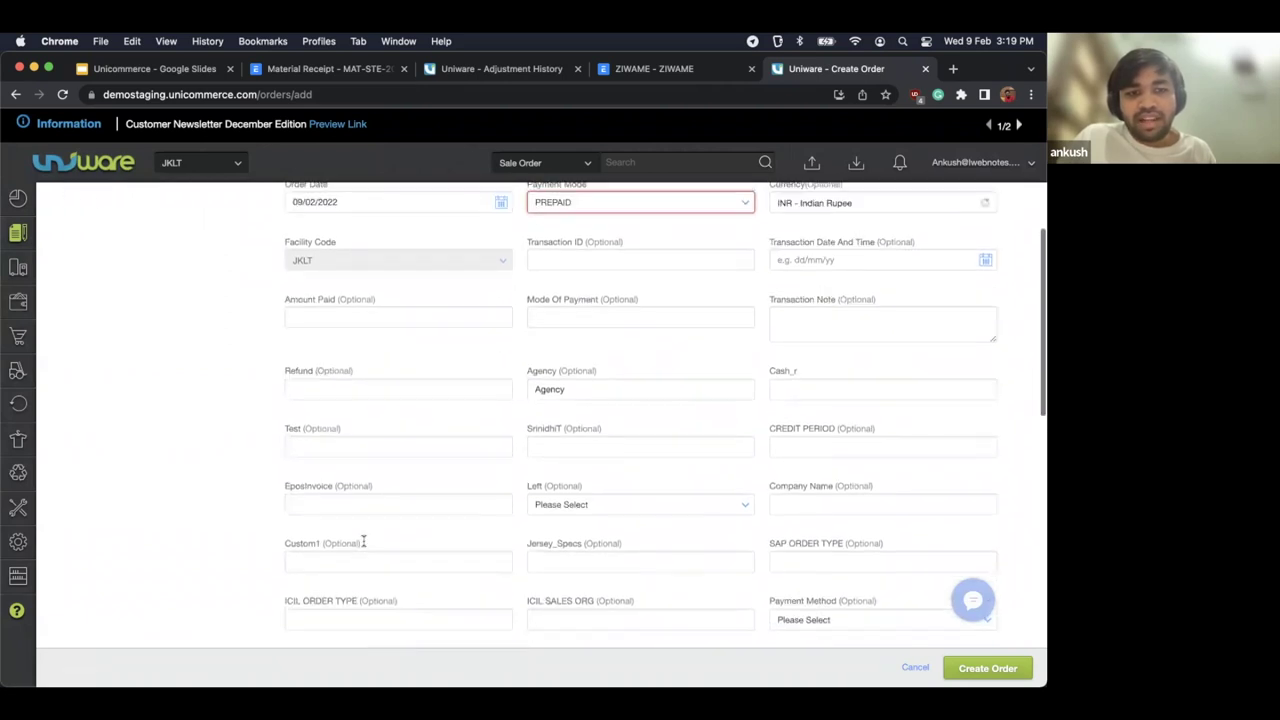
{"action": "left_click", "coordinate": [830, 433]}
{"action": "type", "text": "a"}
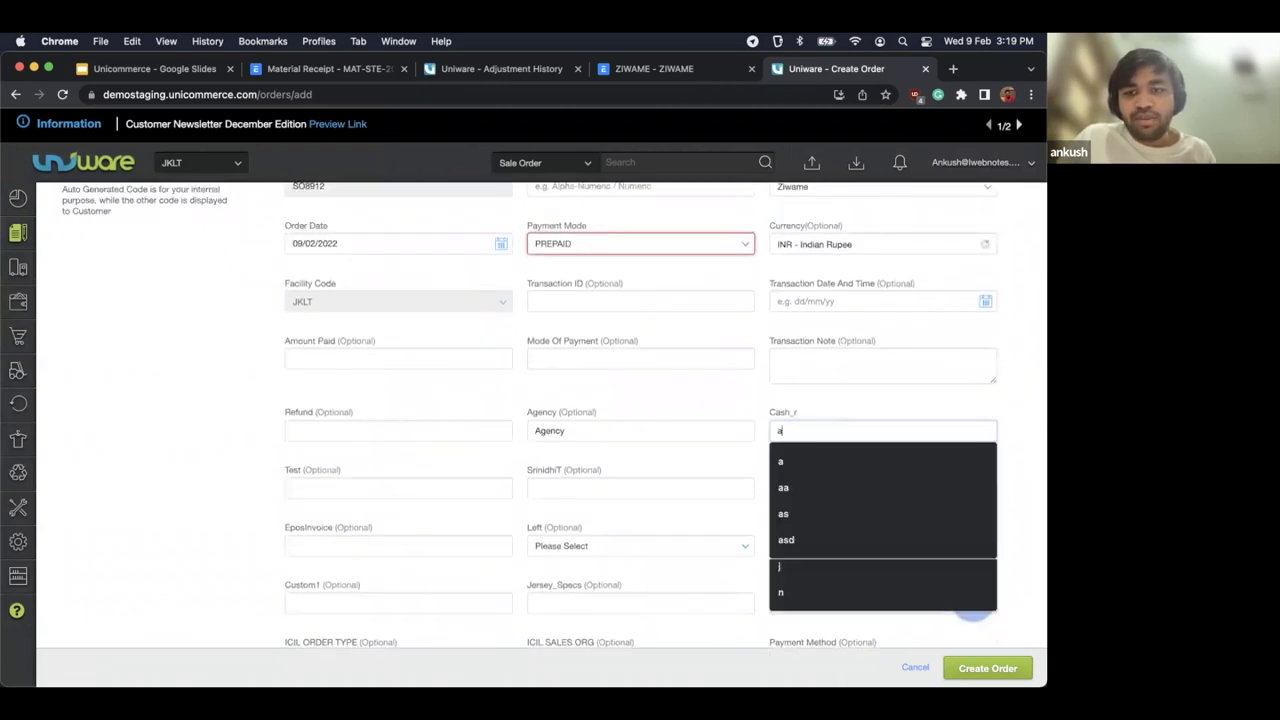
Step: Find the existing customer by customer code and assign it to the order
{"action": "scroll", "coordinate": [716, 390], "scroll_direction": "down", "scroll_amount": 4}
{"action": "scroll", "coordinate": [716, 390], "scroll_direction": "down", "scroll_amount": 4}
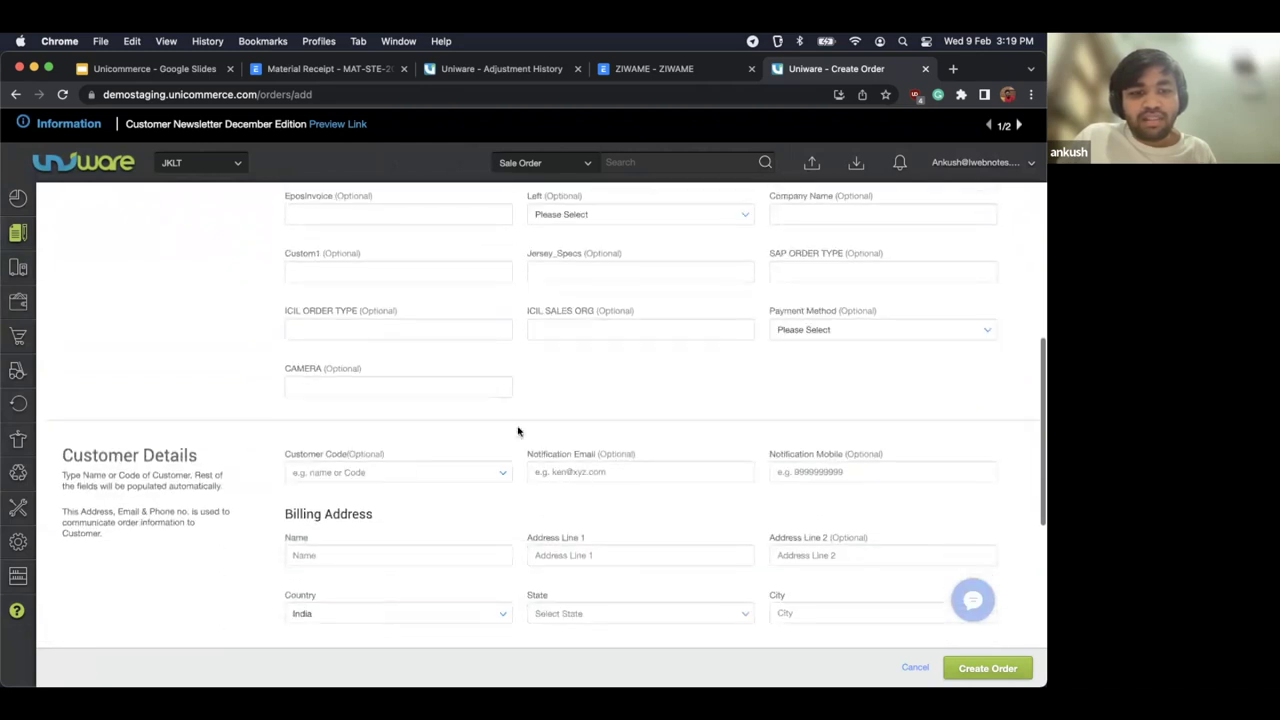
{"action": "left_click", "coordinate": [391, 472]}
{"action": "type", "text": "png"}
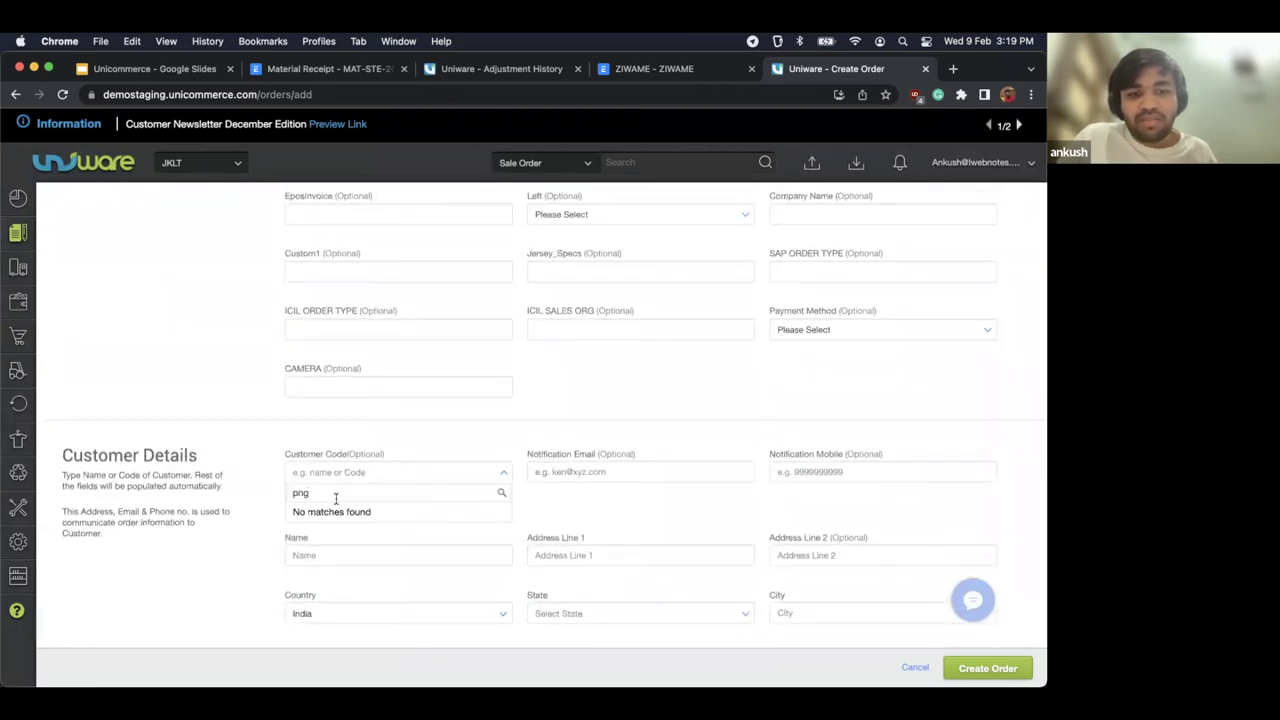
{"action": "key", "text": "BackSpace"}
{"action": "type", "text": "t"}
{"action": "left_click", "coordinate": [328, 515]}
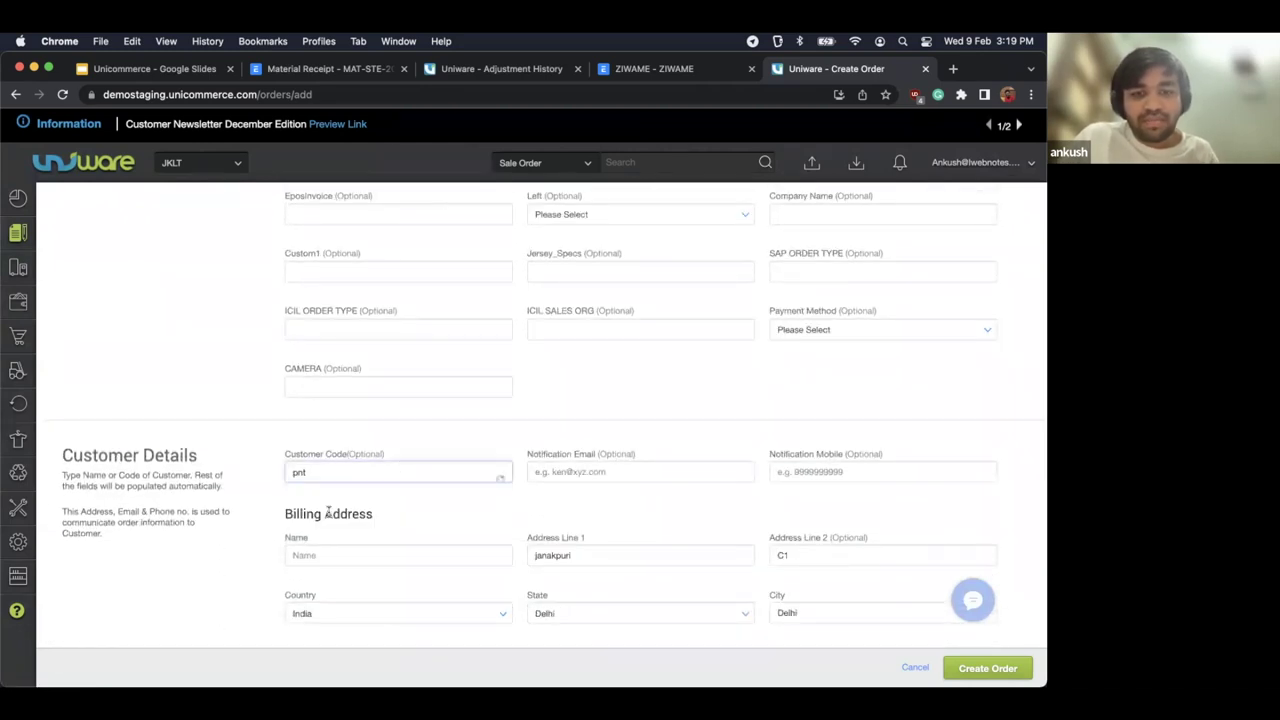
Step: Fill in the customer's billing name and make the shipping address the same as the billing address
{"action": "scroll", "coordinate": [503, 386], "scroll_direction": "down", "scroll_amount": 4}
{"action": "left_click", "coordinate": [466, 359]}
{"action": "left_click", "coordinate": [310, 472]}
{"action": "left_click", "coordinate": [289, 517]}
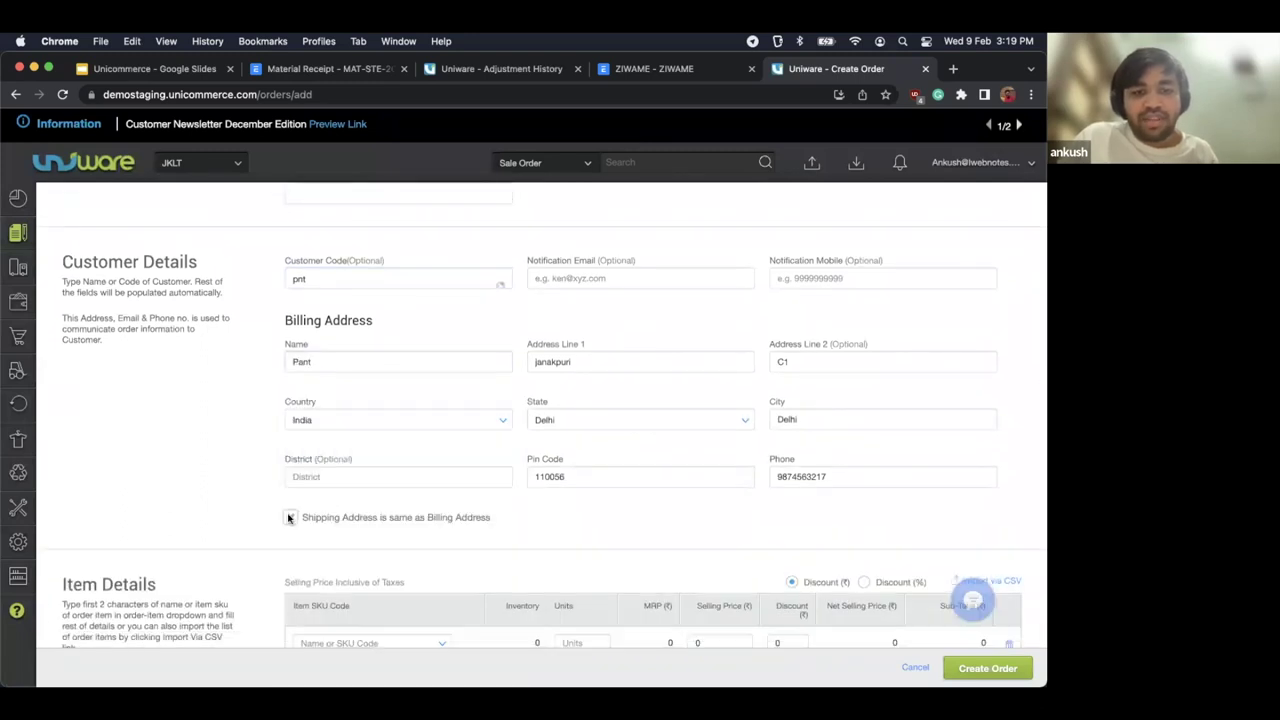
Step: Add the BOOK item to the order's item details with 1 unit at a selling price of 100
{"action": "scroll", "coordinate": [288, 512], "scroll_direction": "down", "scroll_amount": 5}
{"action": "left_click", "coordinate": [397, 415]}
{"action": "type", "text": "took"}
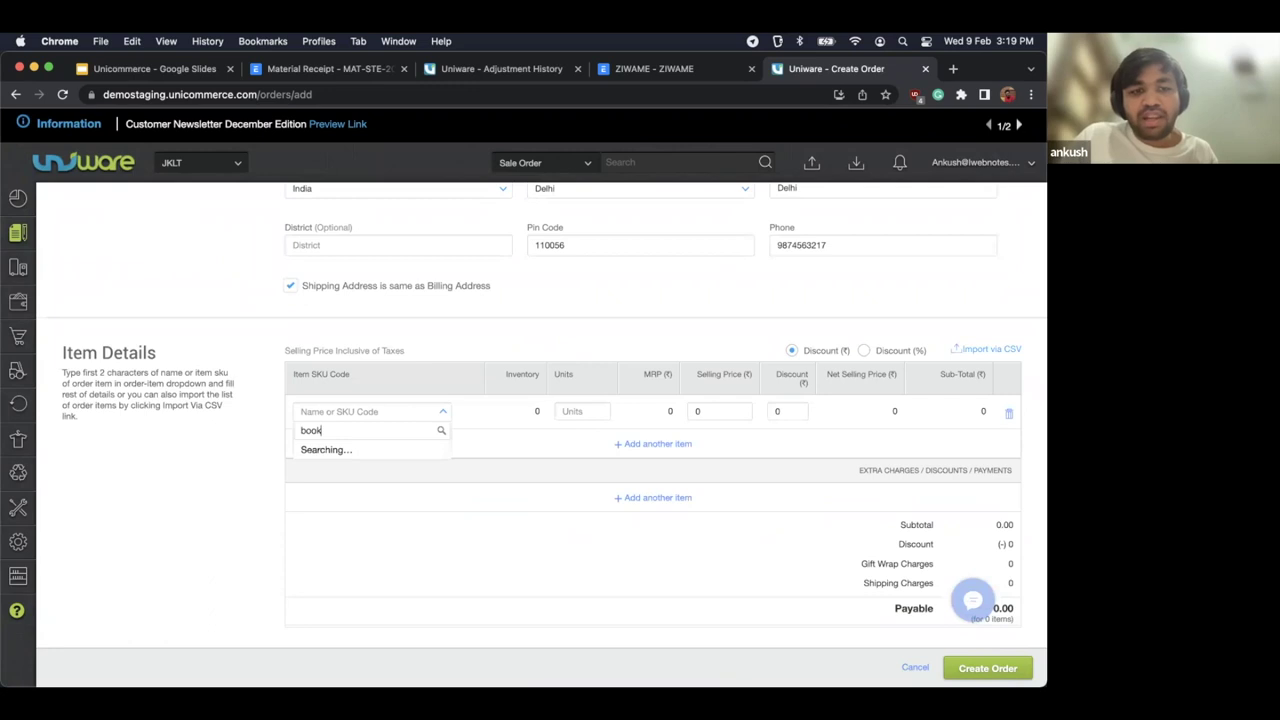
{"action": "left_click", "coordinate": [371, 449]}
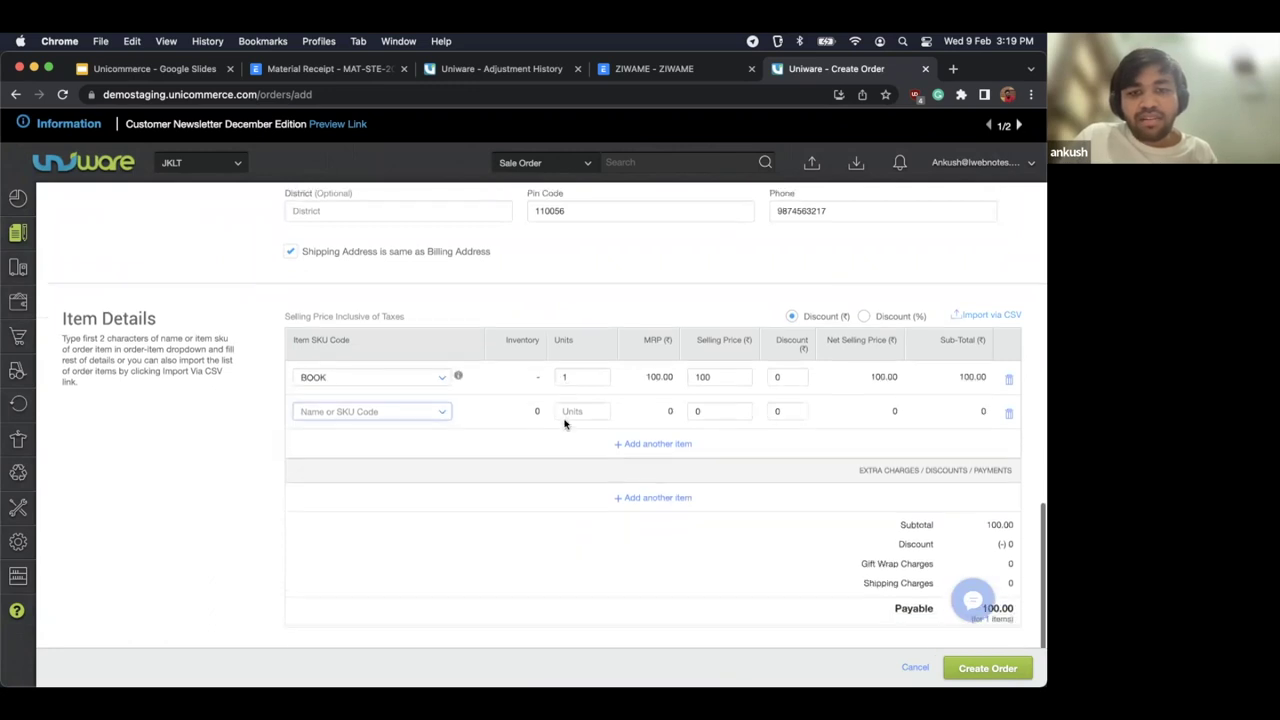
Step: Look through the completed order form and create the order
{"action": "scroll", "coordinate": [694, 370], "scroll_direction": "down", "scroll_amount": 1}
{"action": "scroll", "coordinate": [716, 412], "scroll_direction": "up", "scroll_amount": 1}
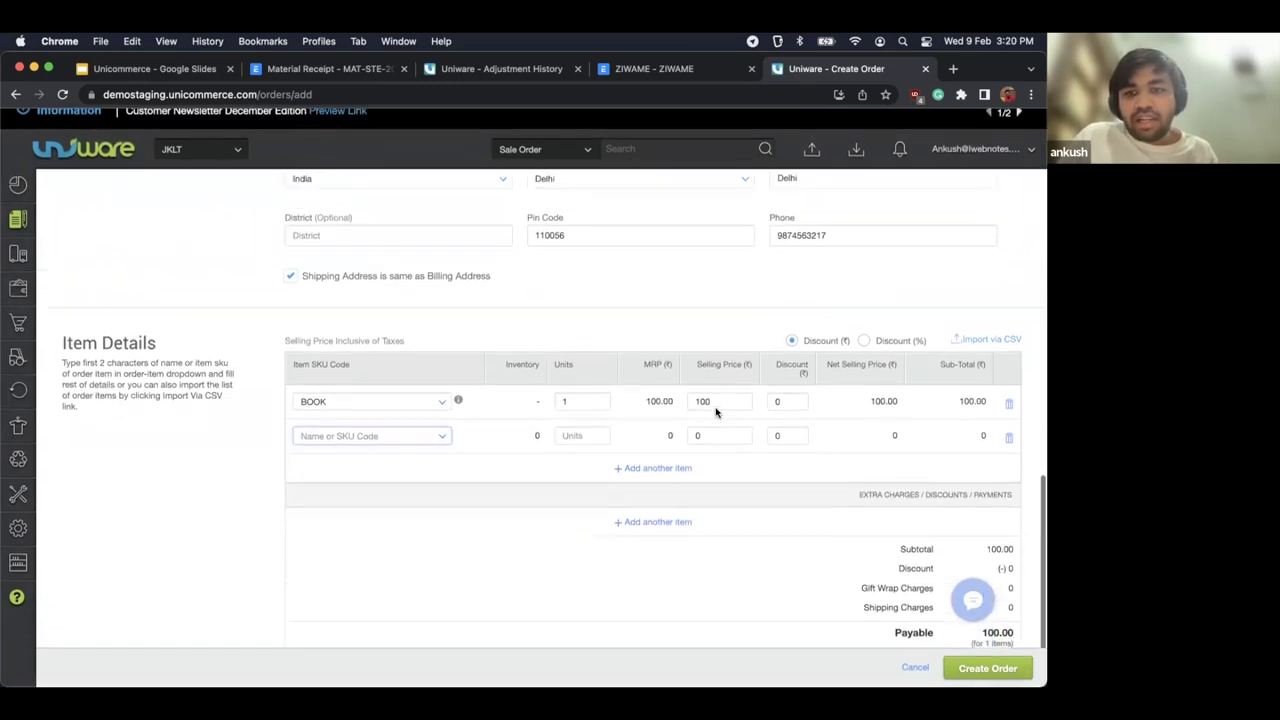
{"action": "scroll", "coordinate": [554, 373], "scroll_direction": "up", "scroll_amount": 10}
{"action": "scroll", "coordinate": [486, 434], "scroll_direction": "down", "scroll_amount": 10}
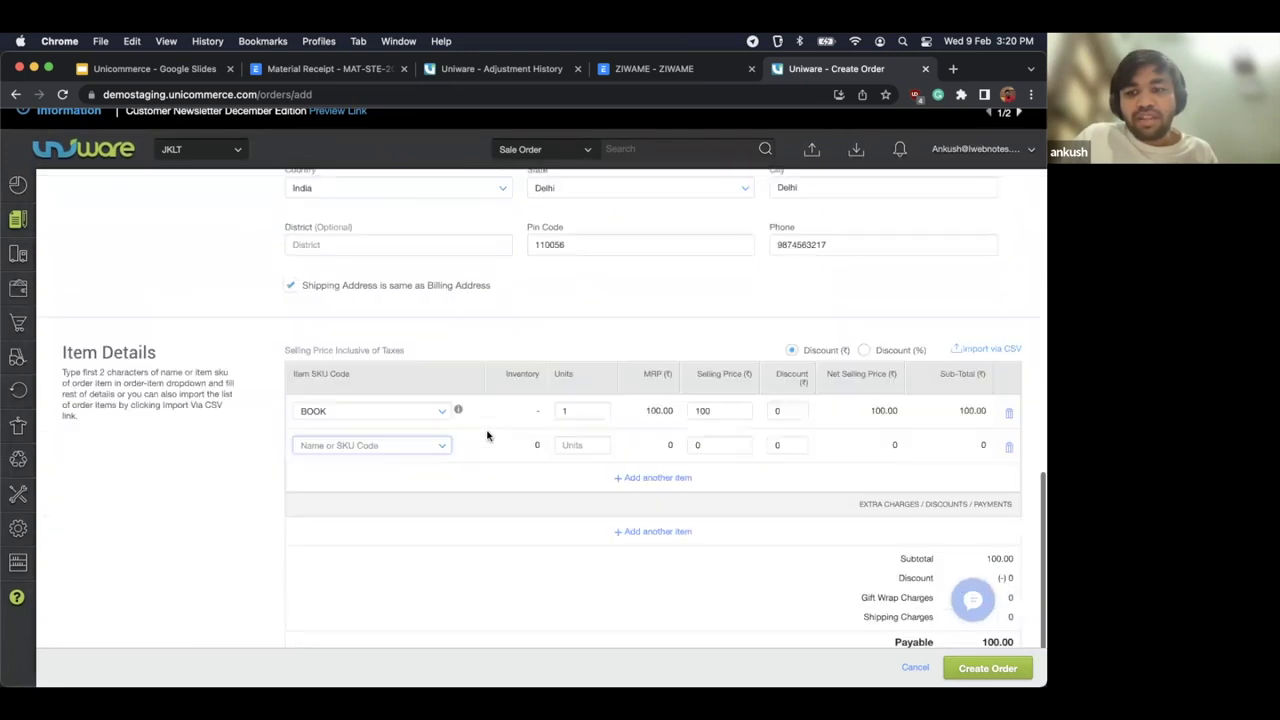
{"action": "scroll", "coordinate": [486, 434], "scroll_direction": "up", "scroll_amount": 10}
{"action": "scroll", "coordinate": [487, 435], "scroll_direction": "up", "scroll_amount": 5}
{"action": "scroll", "coordinate": [563, 480], "scroll_direction": "down", "scroll_amount": 10}
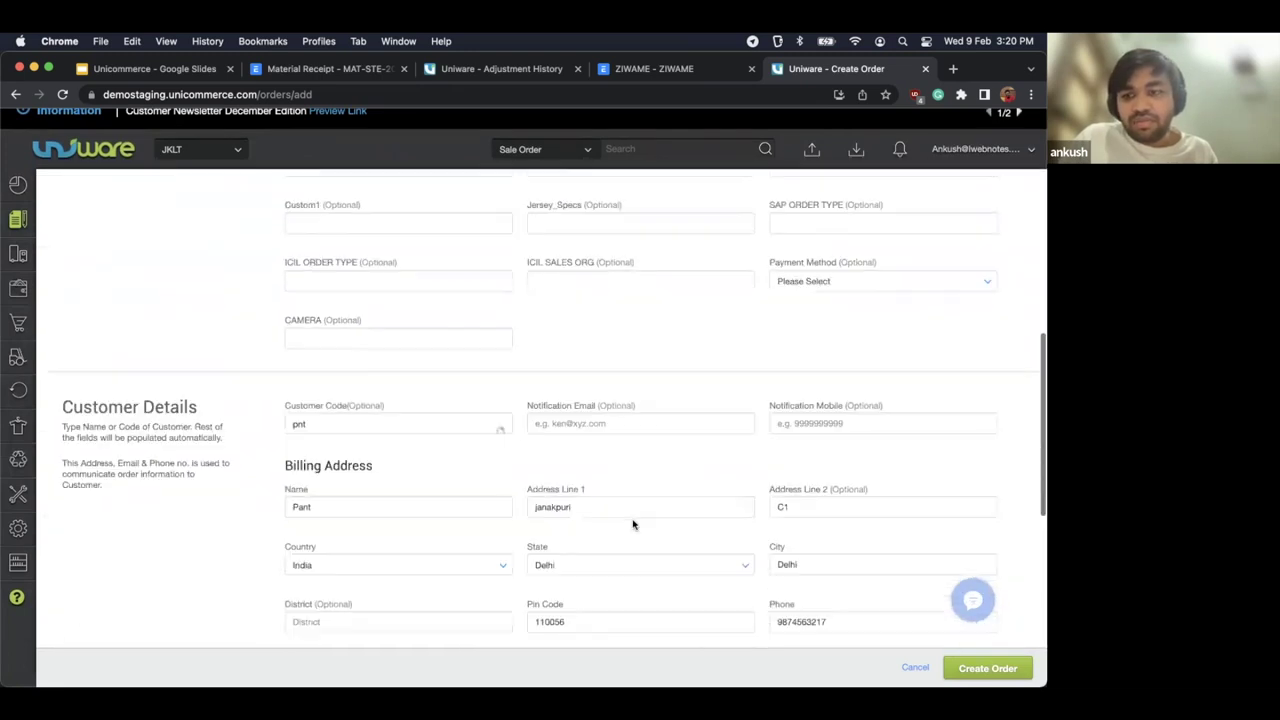
{"action": "left_click", "coordinate": [988, 668]}
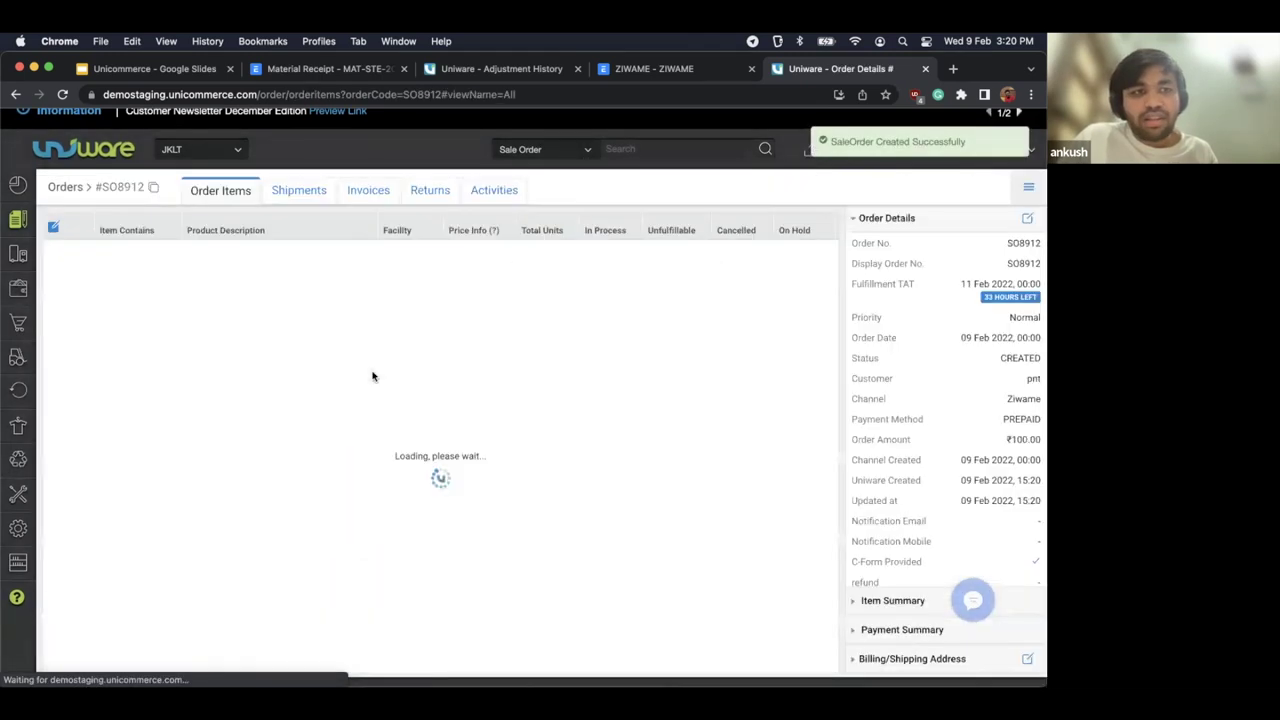
Step: Examine the new order's BOOK item details and its shipments in Uniware
{"action": "left_click", "coordinate": [55, 253]}
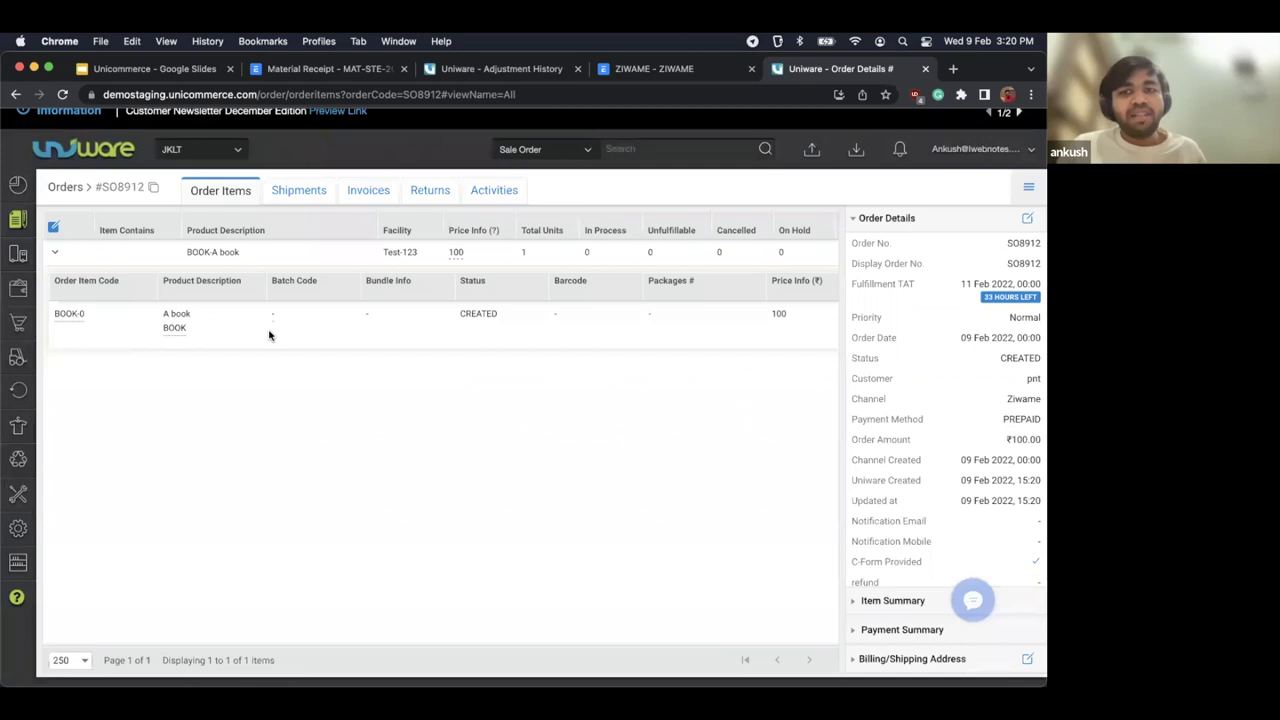
{"action": "left_click", "coordinate": [299, 190]}
{"action": "left_click", "coordinate": [238, 191]}
{"action": "left_click", "coordinate": [54, 254]}
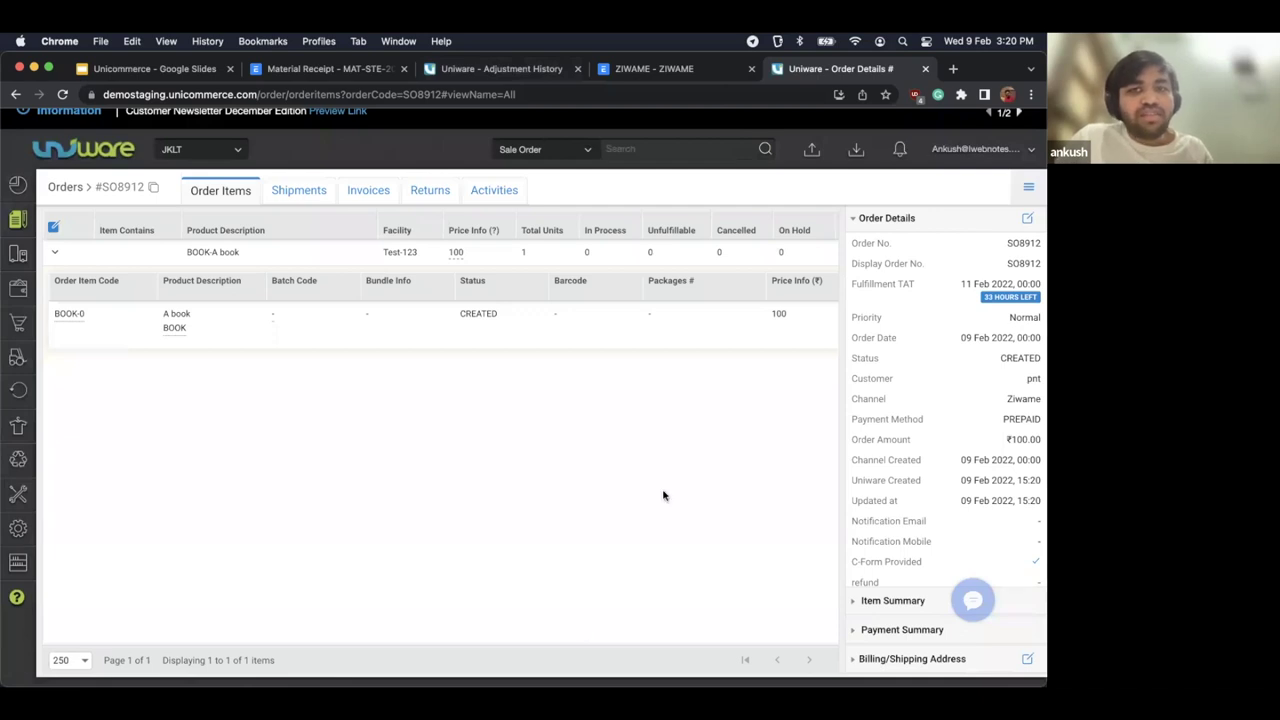
Step: Switch to the ERPNext Unicommerce Settings and start an immediate sync of orders
{"action": "left_click", "coordinate": [654, 68]}
{"action": "key", "text": "super+bracketleft"}
{"action": "scroll", "coordinate": [771, 168], "scroll_direction": "left", "scroll_amount": 5}
{"action": "left_click", "coordinate": [868, 181]}
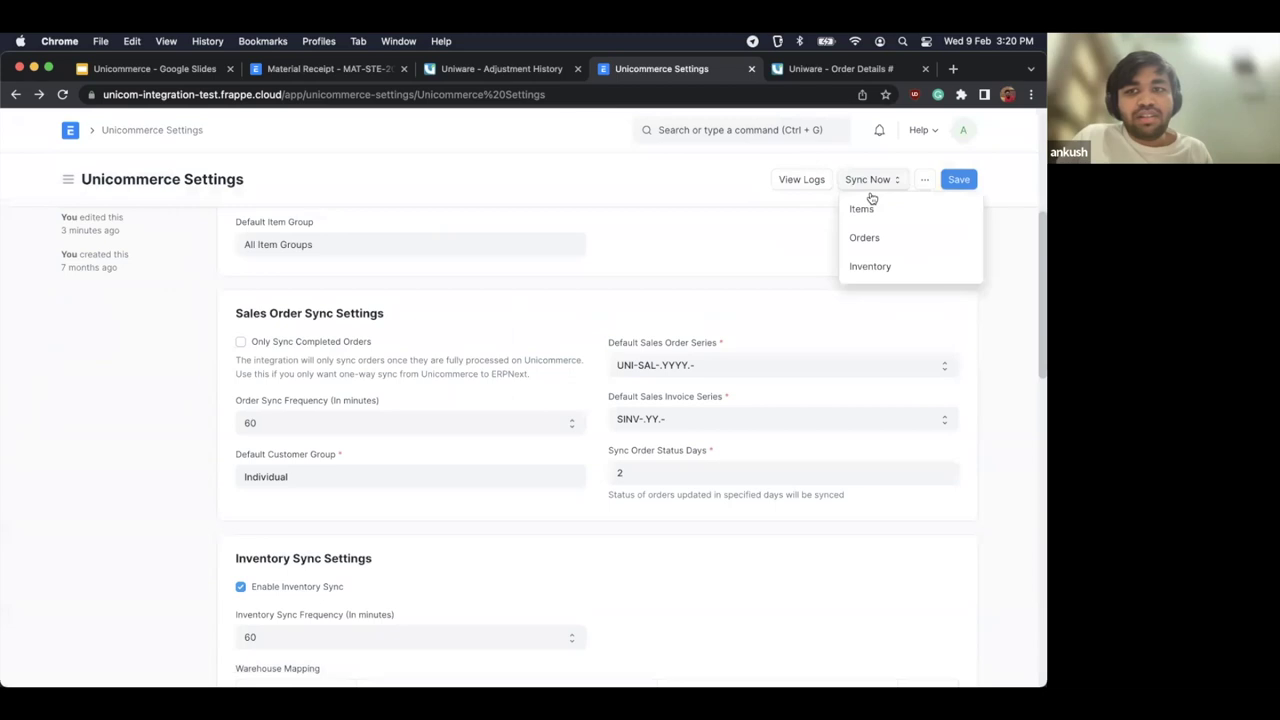
{"action": "left_click", "coordinate": [869, 239]}
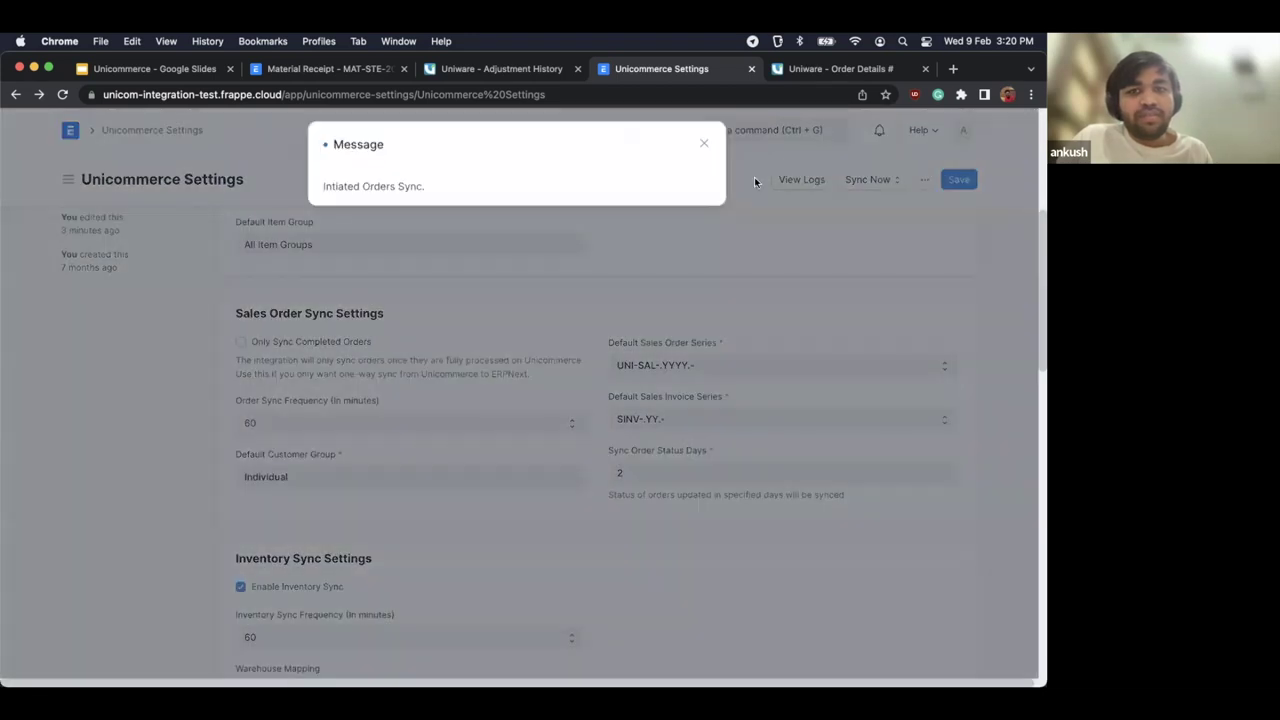
{"action": "left_click", "coordinate": [754, 177]}
Step: Bring up the sales order list in ERPNext and open the most recently modified order
{"action": "left_click", "coordinate": [750, 130]}
{"action": "type", "text": "sales or"}
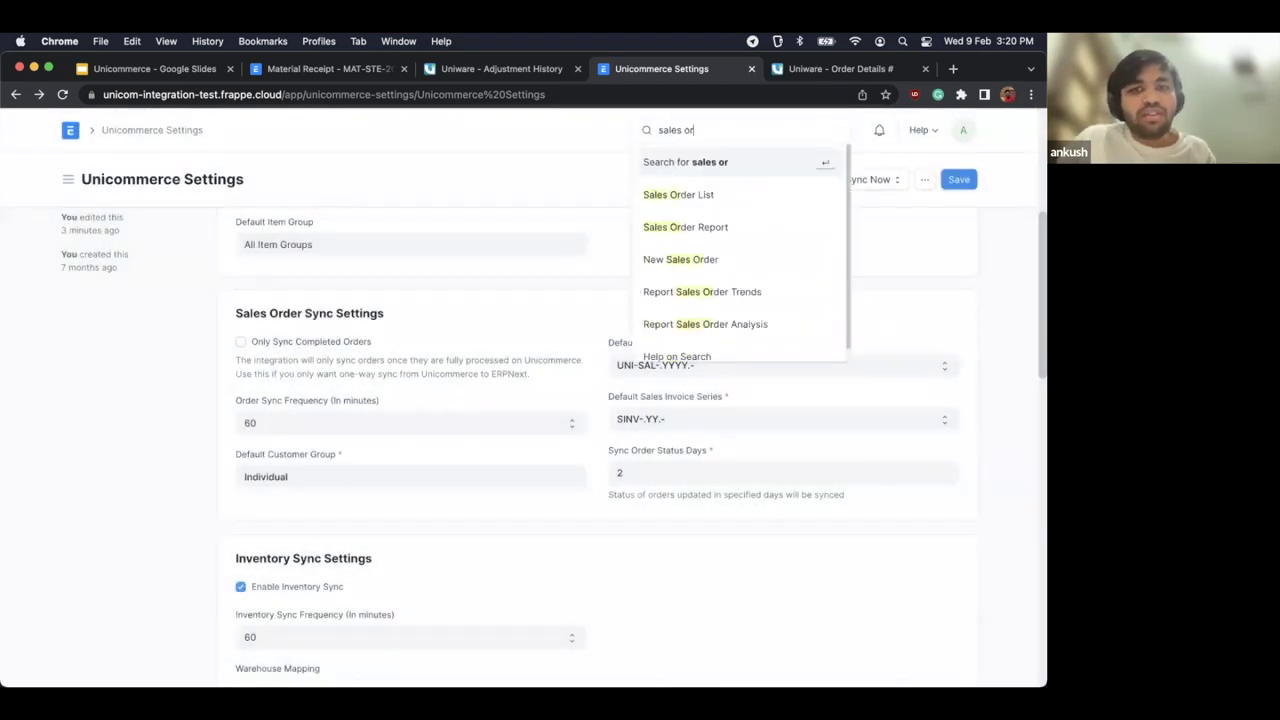
{"action": "key", "text": "Return"}
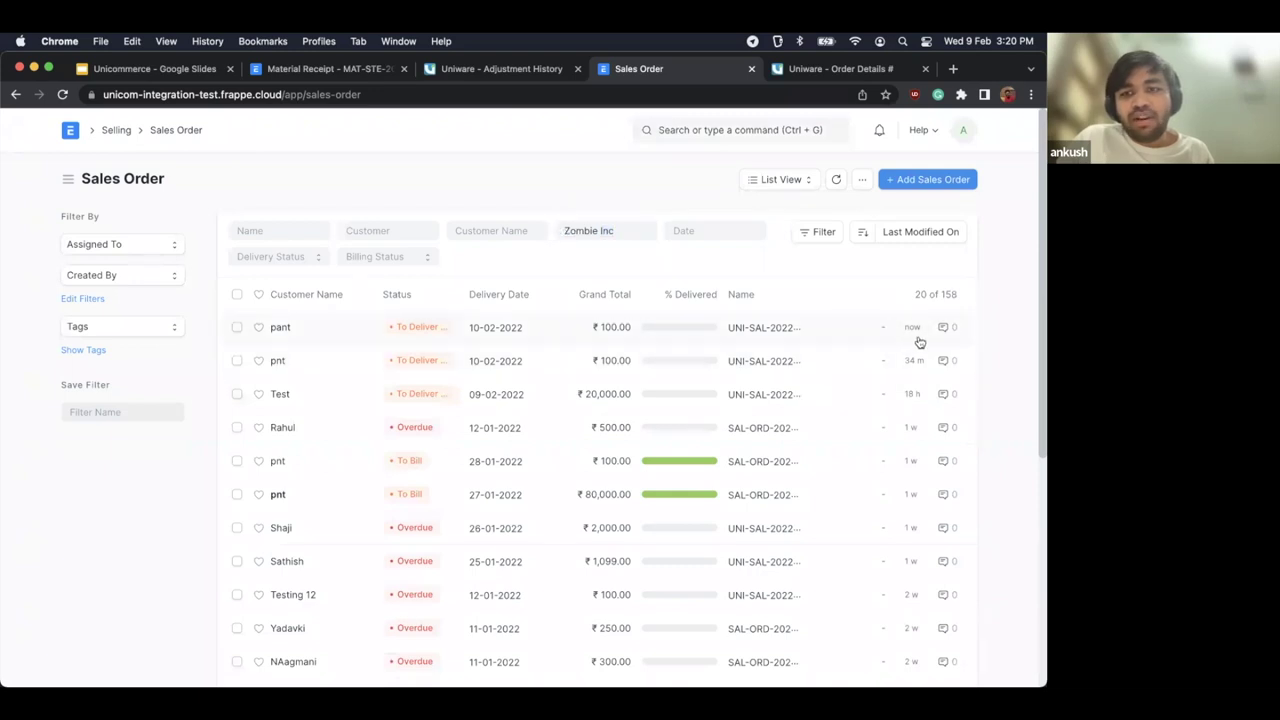
{"action": "scroll", "coordinate": [913, 338], "scroll_direction": "up", "scroll_amount": 2, "text": "ctrl"}
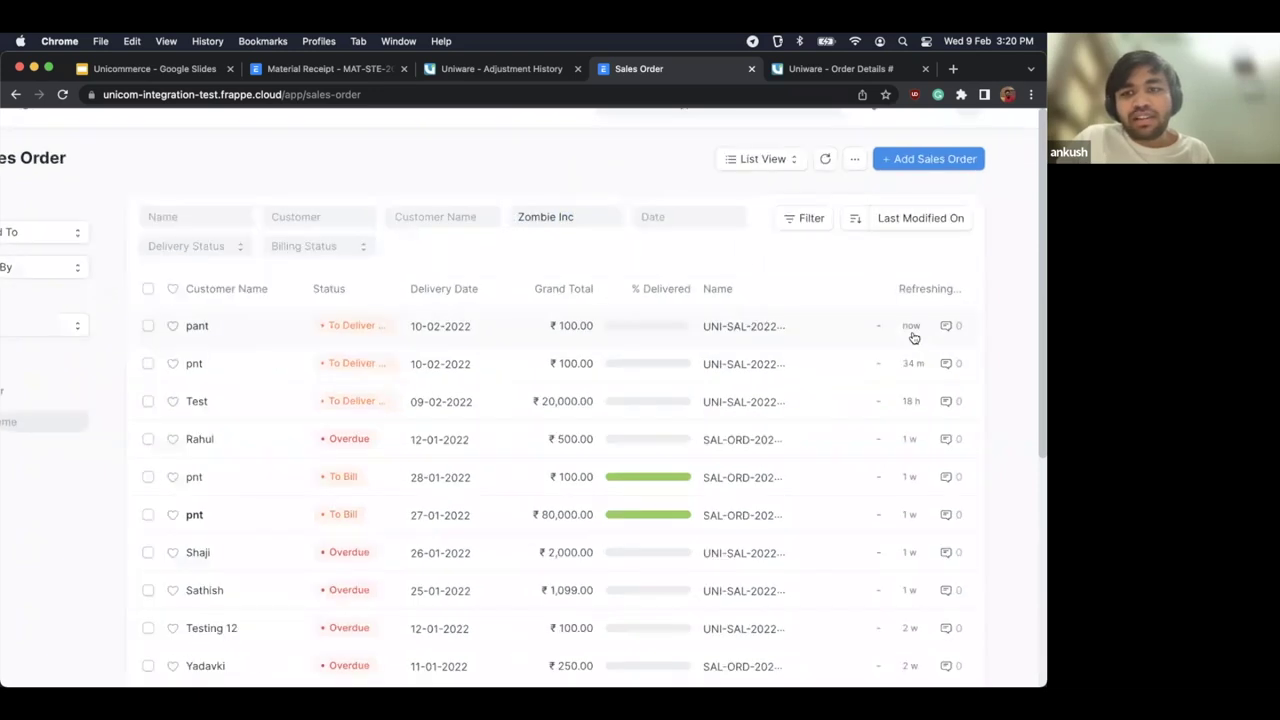
{"action": "scroll", "coordinate": [913, 338], "scroll_direction": "up", "scroll_amount": 3, "text": "ctrl"}
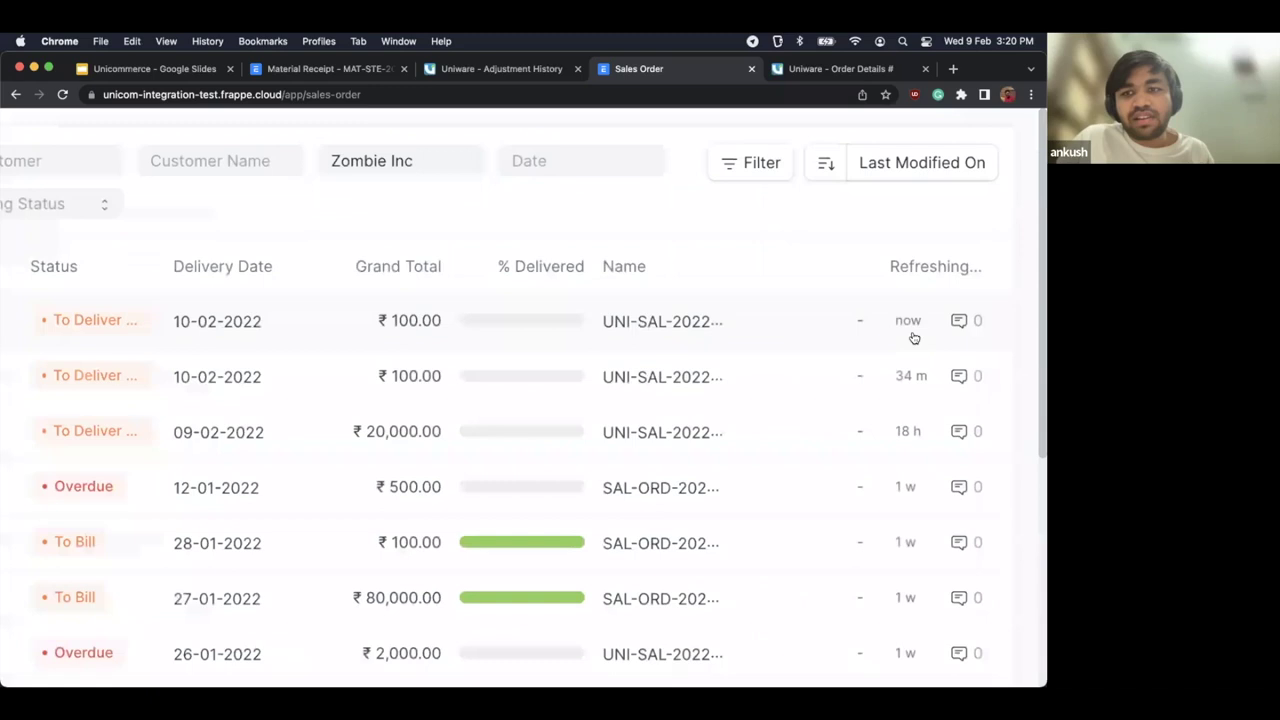
{"action": "scroll", "coordinate": [371, 317], "scroll_direction": "up", "scroll_amount": 2, "text": "ctrl"}
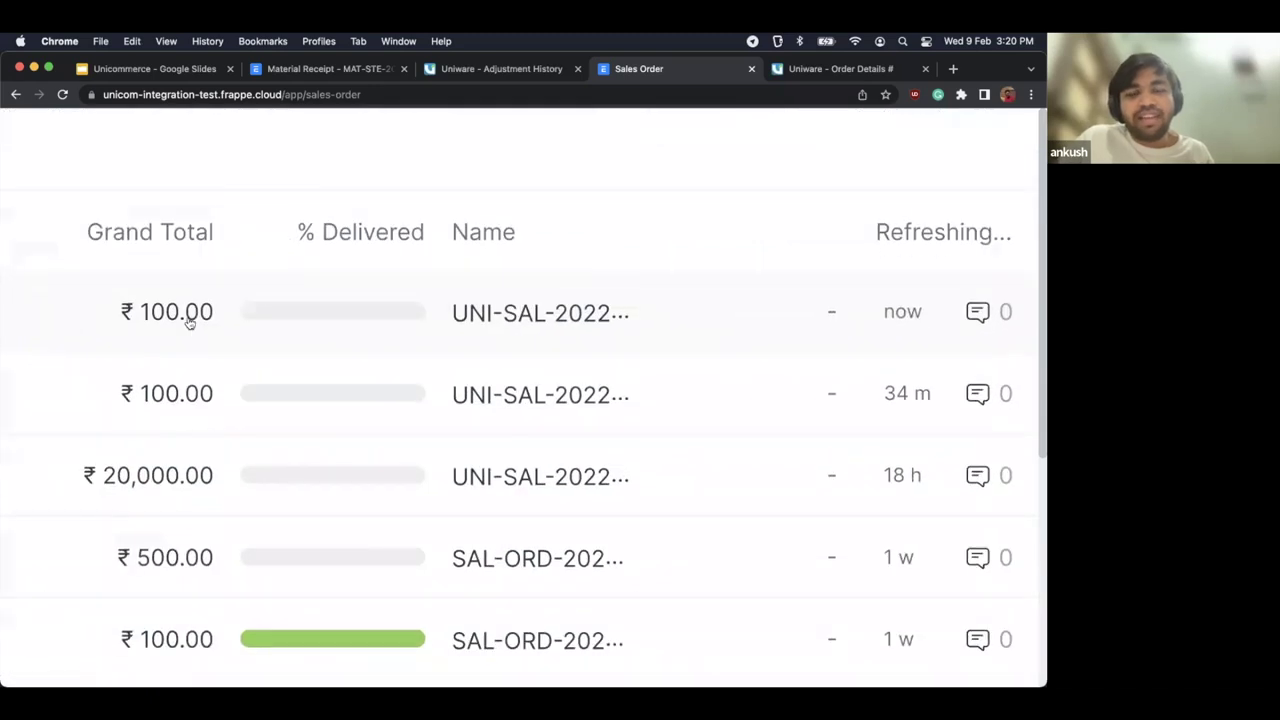
{"action": "scroll", "coordinate": [188, 320], "scroll_direction": "down", "scroll_amount": 5, "text": "ctrl"}
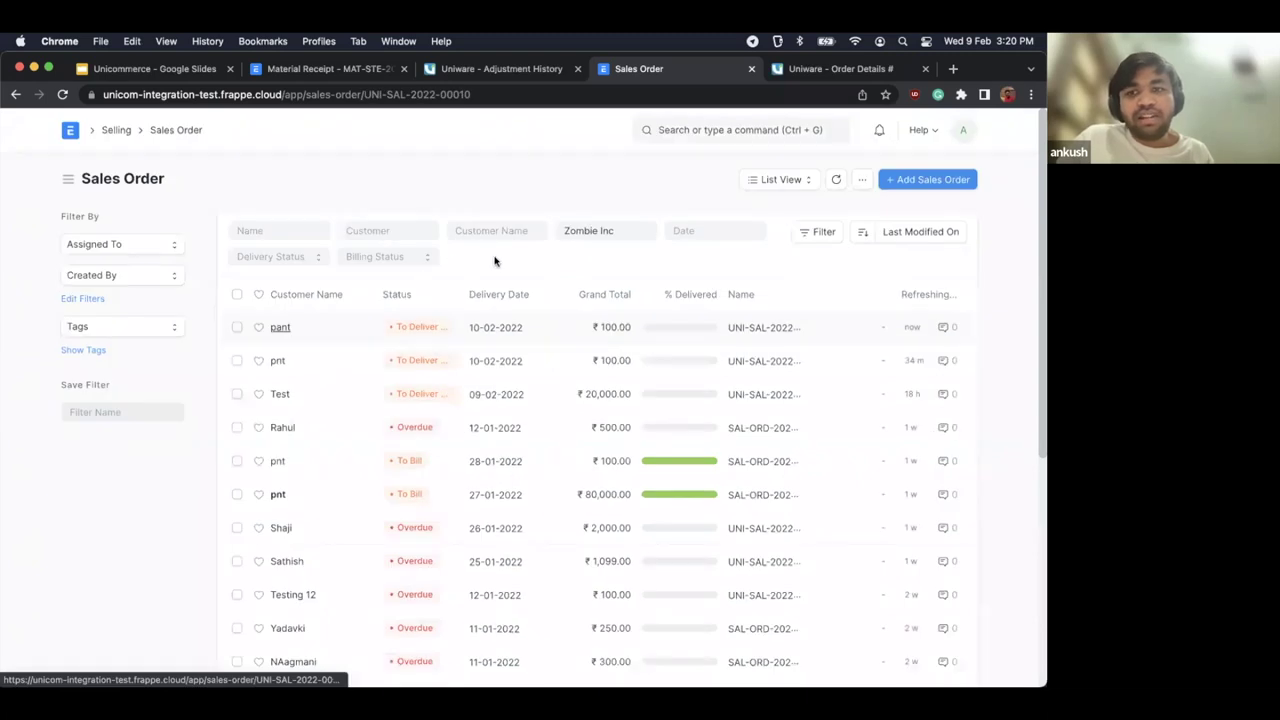
Step: Compare the synced sales order with the Uniware order, checking its customer, dates, and billing and shipping addresses
{"action": "key", "text": "ctrl+Tab"}
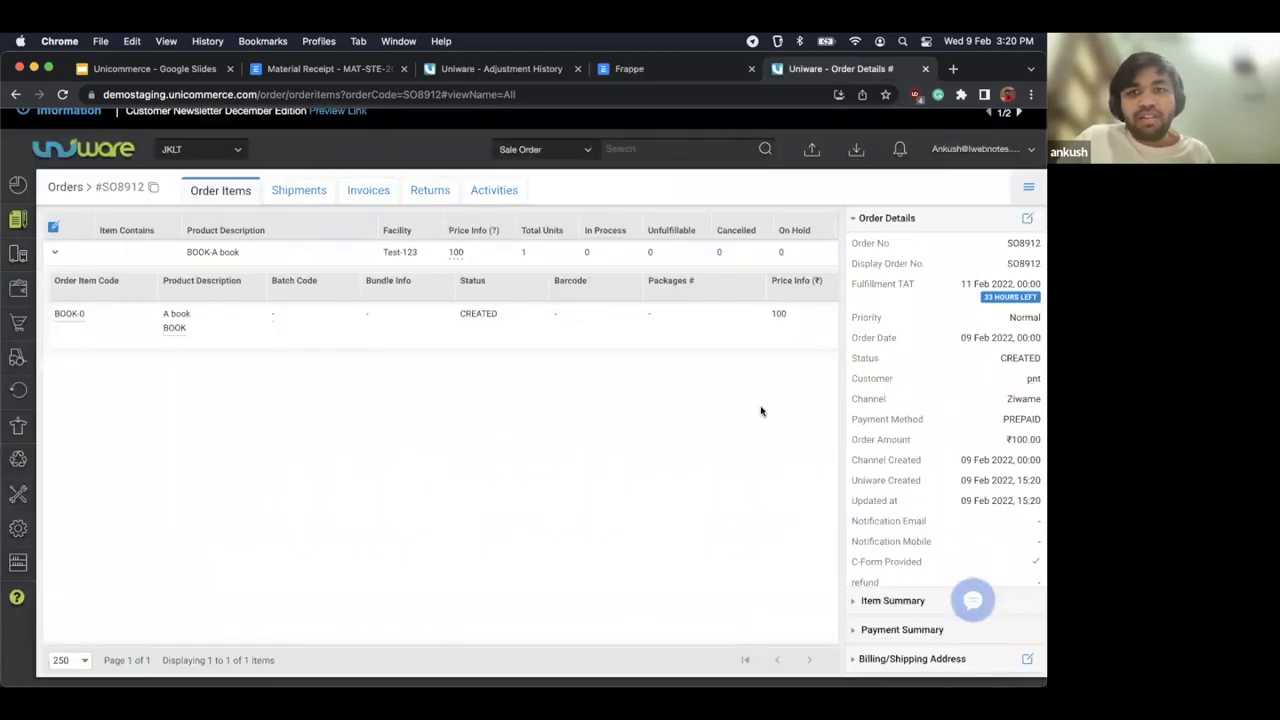
{"action": "key", "text": "ctrl+shift+Tab"}
{"action": "scroll", "coordinate": [515, 525], "scroll_direction": "down", "scroll_amount": 5}
{"action": "scroll", "coordinate": [515, 525], "scroll_direction": "up", "scroll_amount": 3}
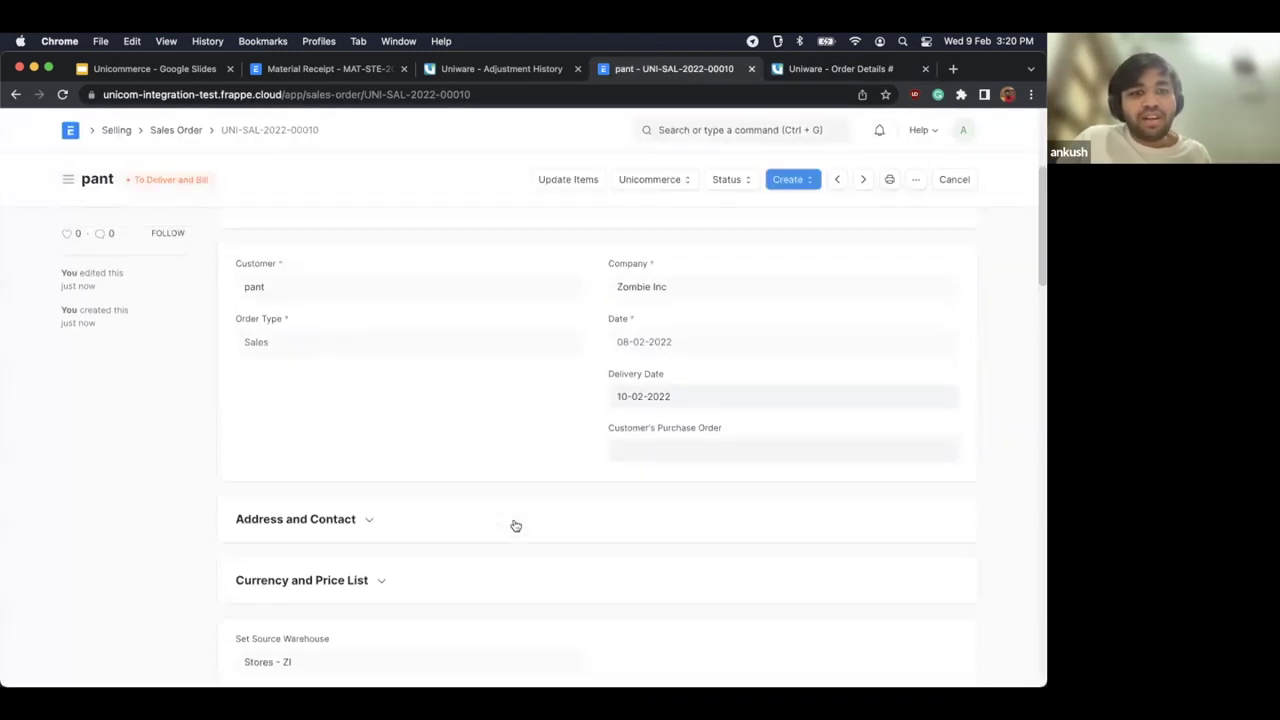
{"action": "scroll", "coordinate": [271, 323], "scroll_direction": "down", "scroll_amount": 4}
{"action": "scroll", "coordinate": [337, 274], "scroll_direction": "up", "scroll_amount": 1}
{"action": "left_click", "coordinate": [314, 249]}
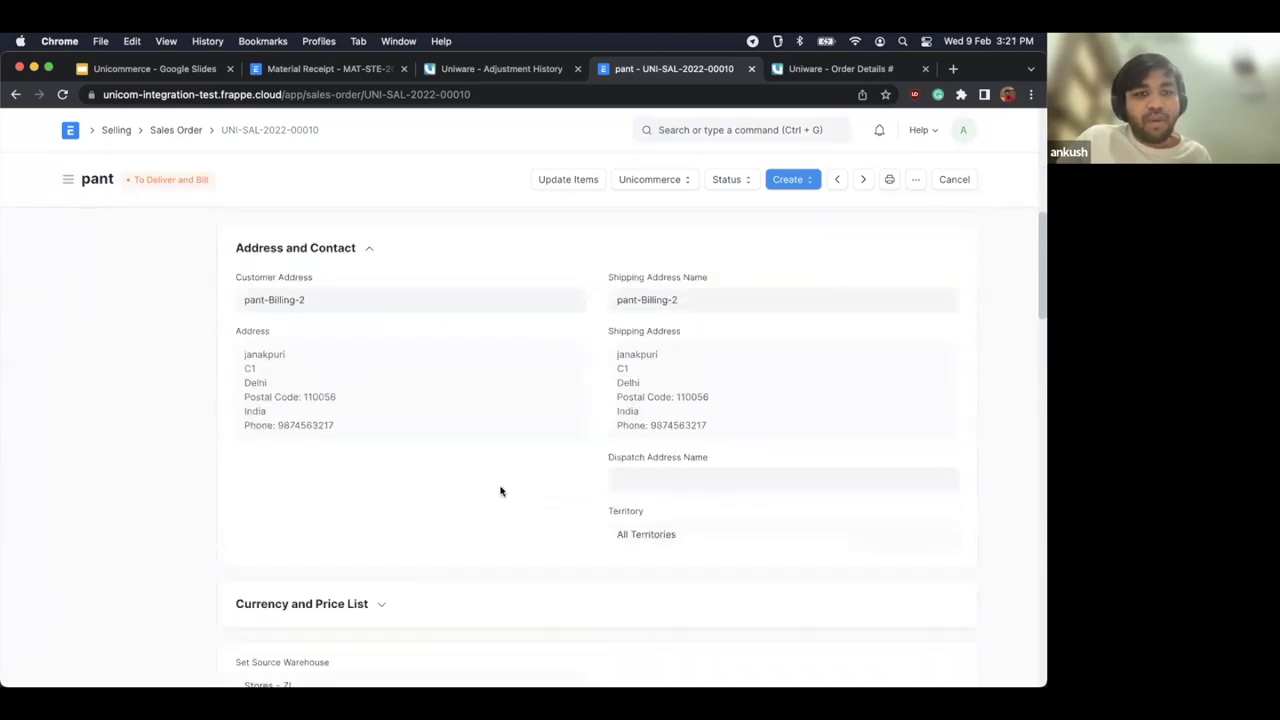
Step: Examine the sales order's source warehouse, item row, quantity and tax category
{"action": "scroll", "coordinate": [404, 466], "scroll_direction": "down", "scroll_amount": 3}
{"action": "scroll", "coordinate": [392, 420], "scroll_direction": "down", "scroll_amount": 2}
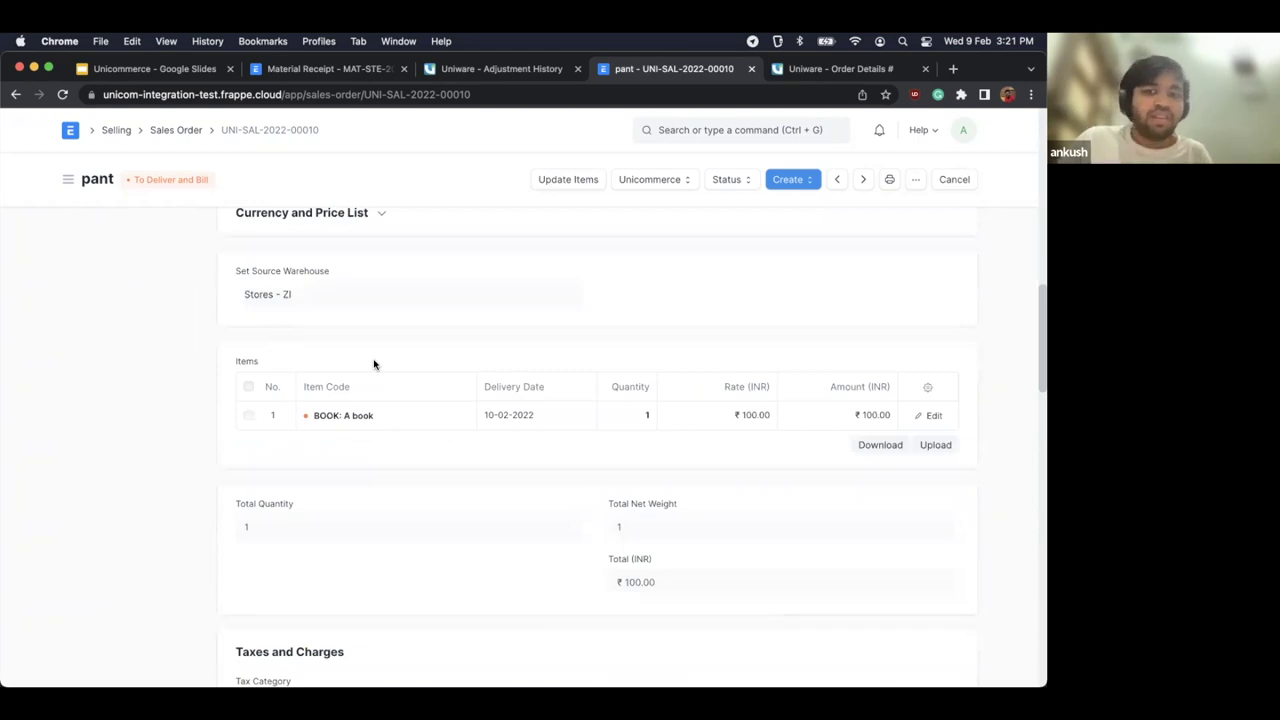
{"action": "scroll", "coordinate": [374, 364], "scroll_direction": "down", "scroll_amount": 1}
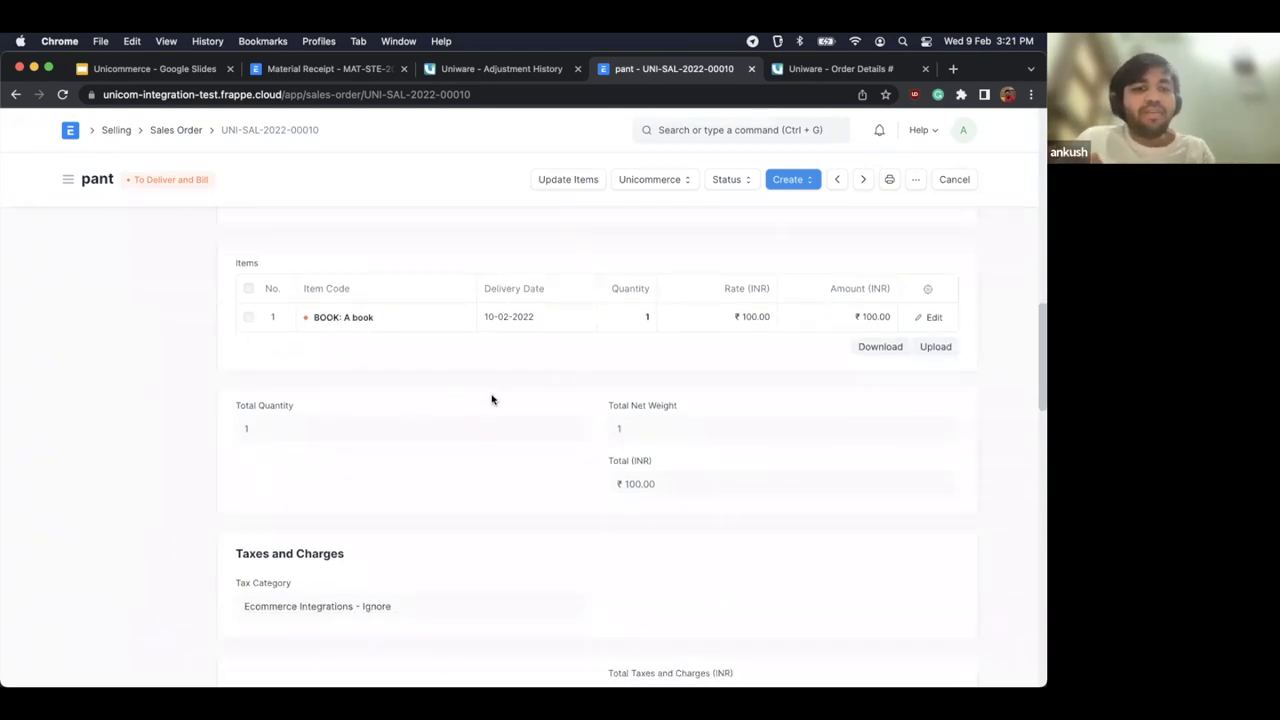
{"action": "scroll", "coordinate": [491, 399], "scroll_direction": "down", "scroll_amount": 1}
{"action": "scroll", "coordinate": [491, 399], "scroll_direction": "down", "scroll_amount": 1}
{"action": "scroll", "coordinate": [570, 390], "scroll_direction": "down", "scroll_amount": 1}
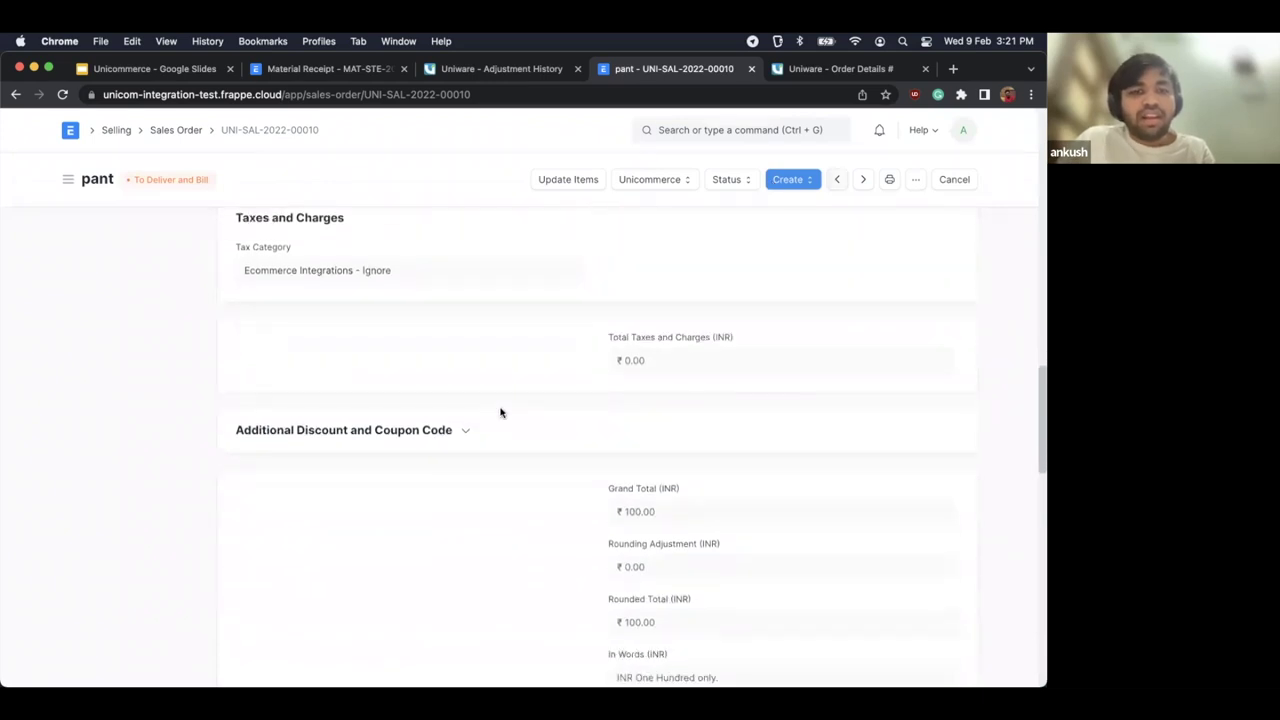
Step: Examine the sales order's additional discount, total taxes and charges, and grand total sections
{"action": "left_click", "coordinate": [455, 438]}
{"action": "scroll", "coordinate": [455, 438], "scroll_direction": "up", "scroll_amount": 2}
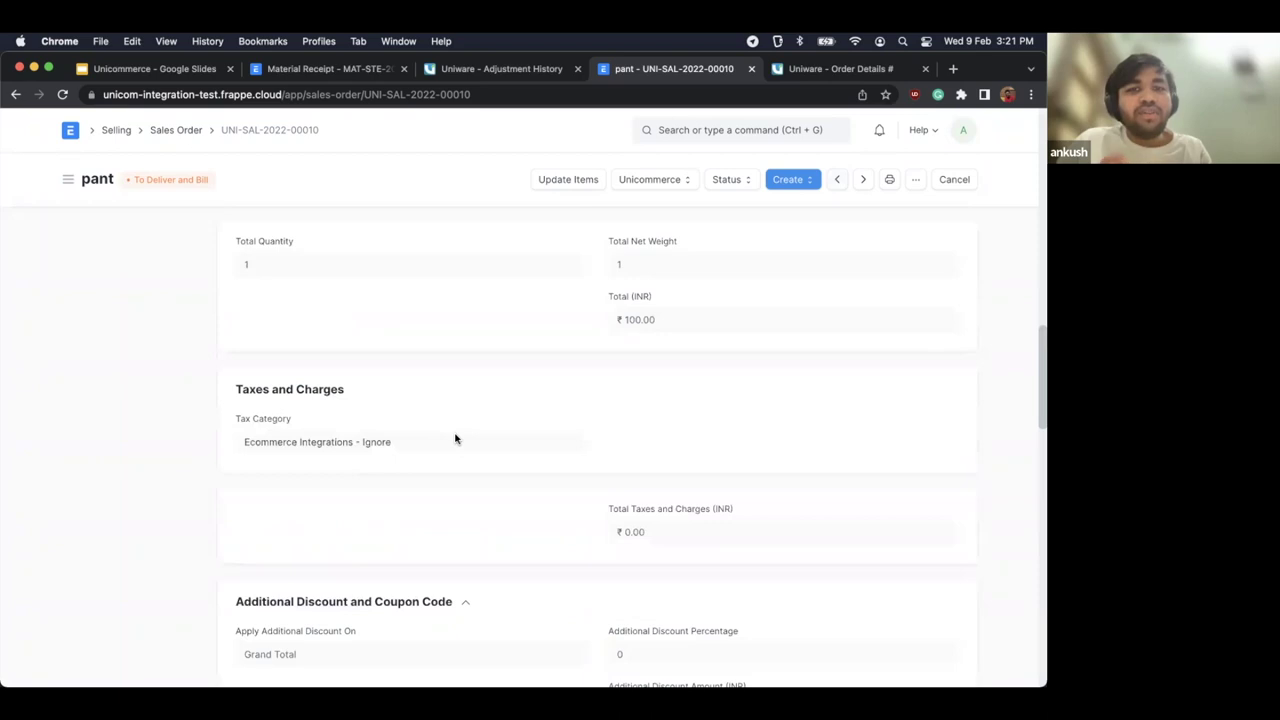
{"action": "scroll", "coordinate": [455, 443], "scroll_direction": "up", "scroll_amount": 1}
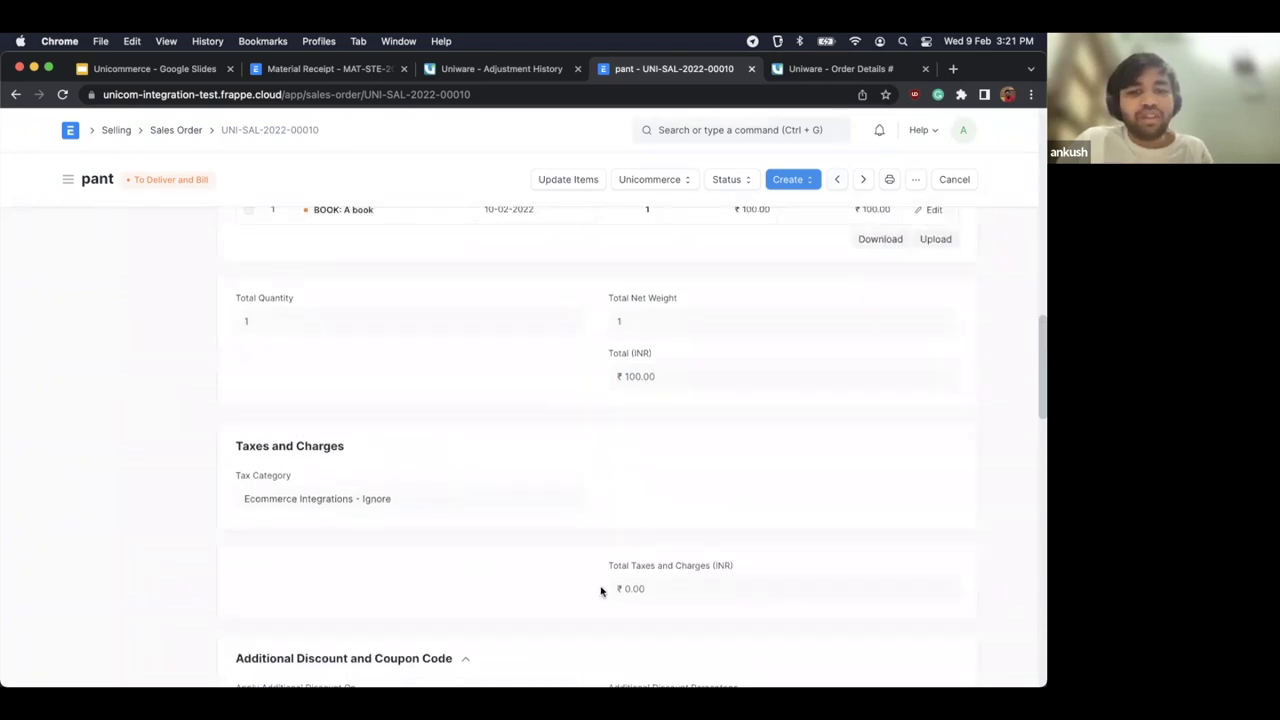
{"action": "triple_click", "coordinate": [673, 596]}
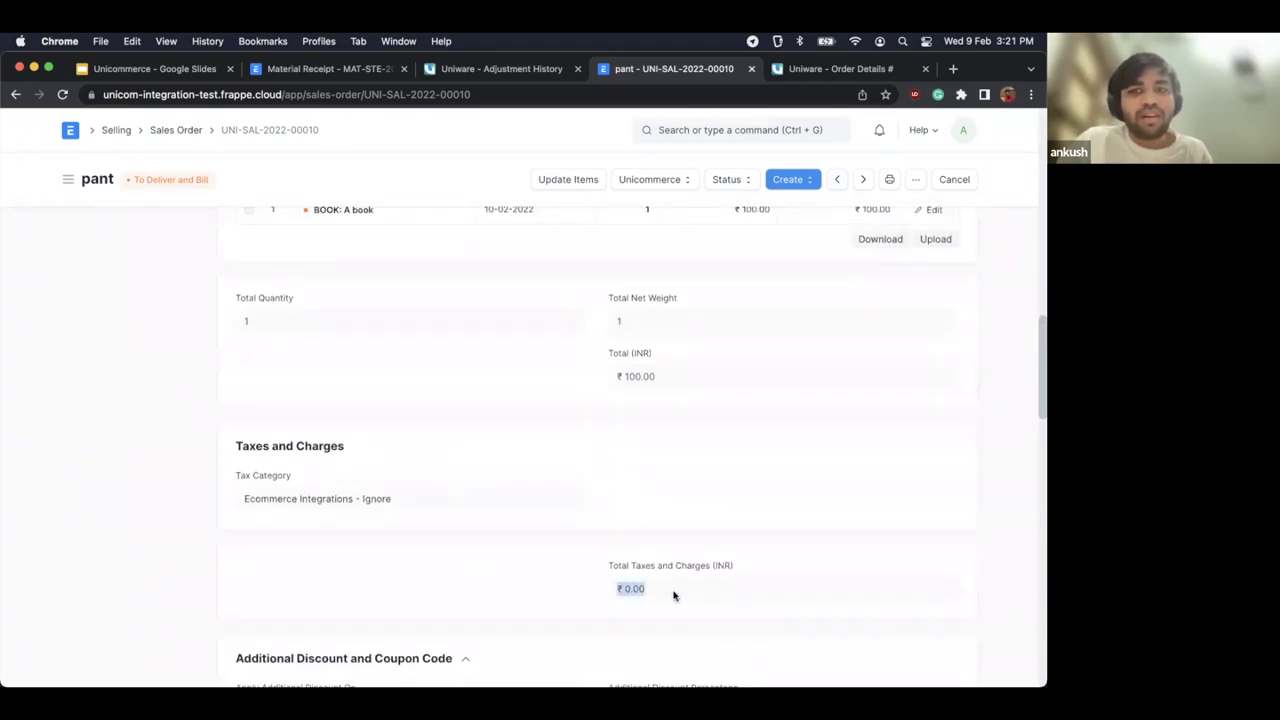
{"action": "scroll", "coordinate": [673, 590], "scroll_direction": "down", "scroll_amount": 1}
{"action": "scroll", "coordinate": [673, 590], "scroll_direction": "down", "scroll_amount": 7}
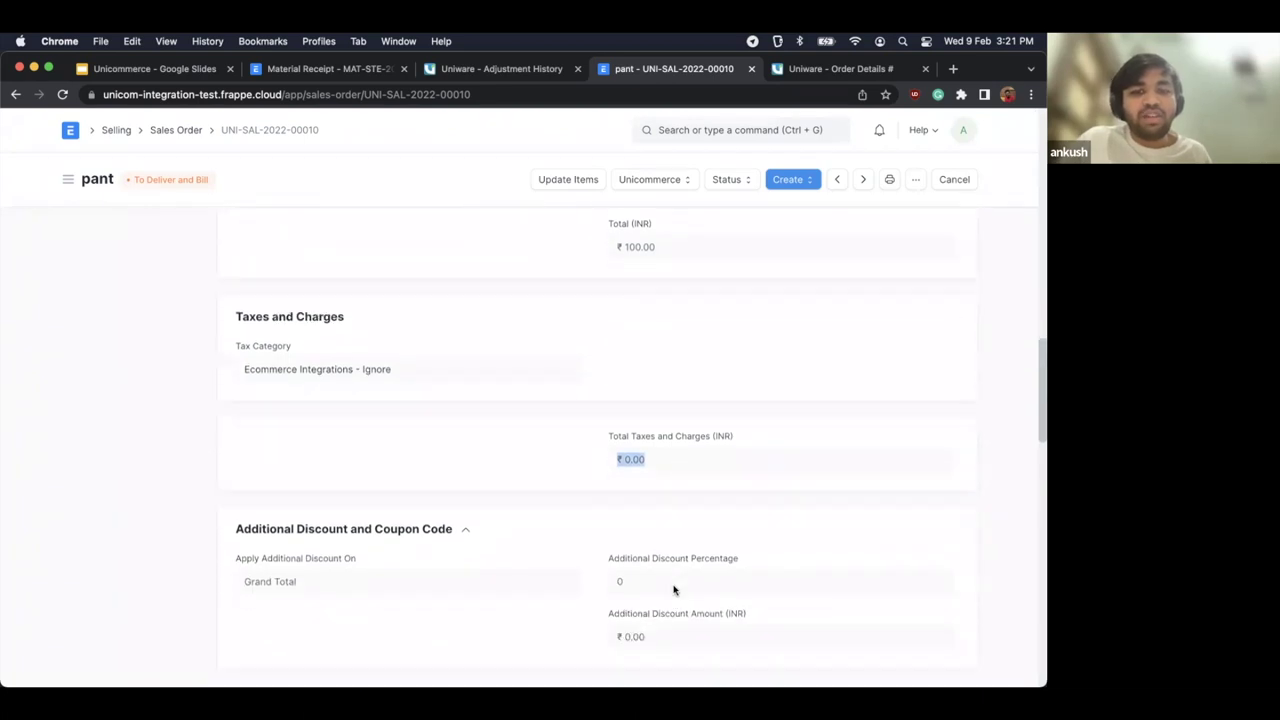
{"action": "scroll", "coordinate": [626, 462], "scroll_direction": "down", "scroll_amount": 12}
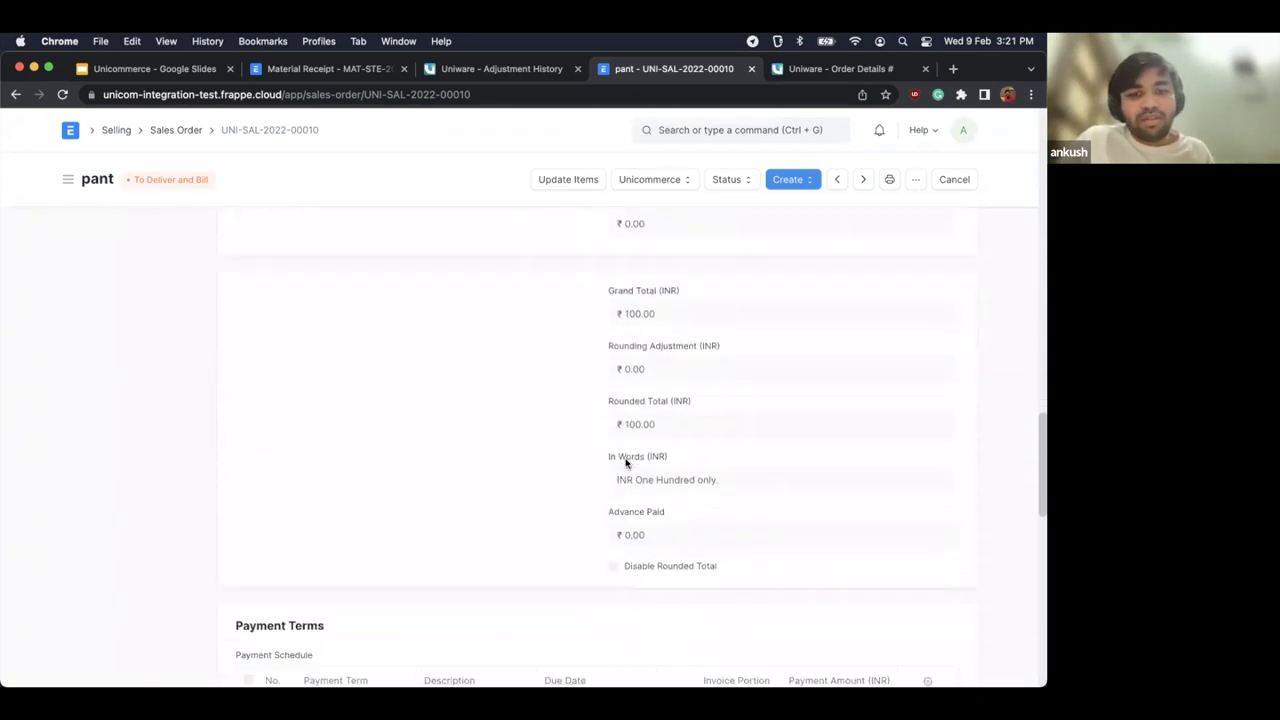
{"action": "scroll", "coordinate": [628, 465], "scroll_direction": "up", "scroll_amount": 3}
{"action": "scroll", "coordinate": [628, 465], "scroll_direction": "down", "scroll_amount": 4}
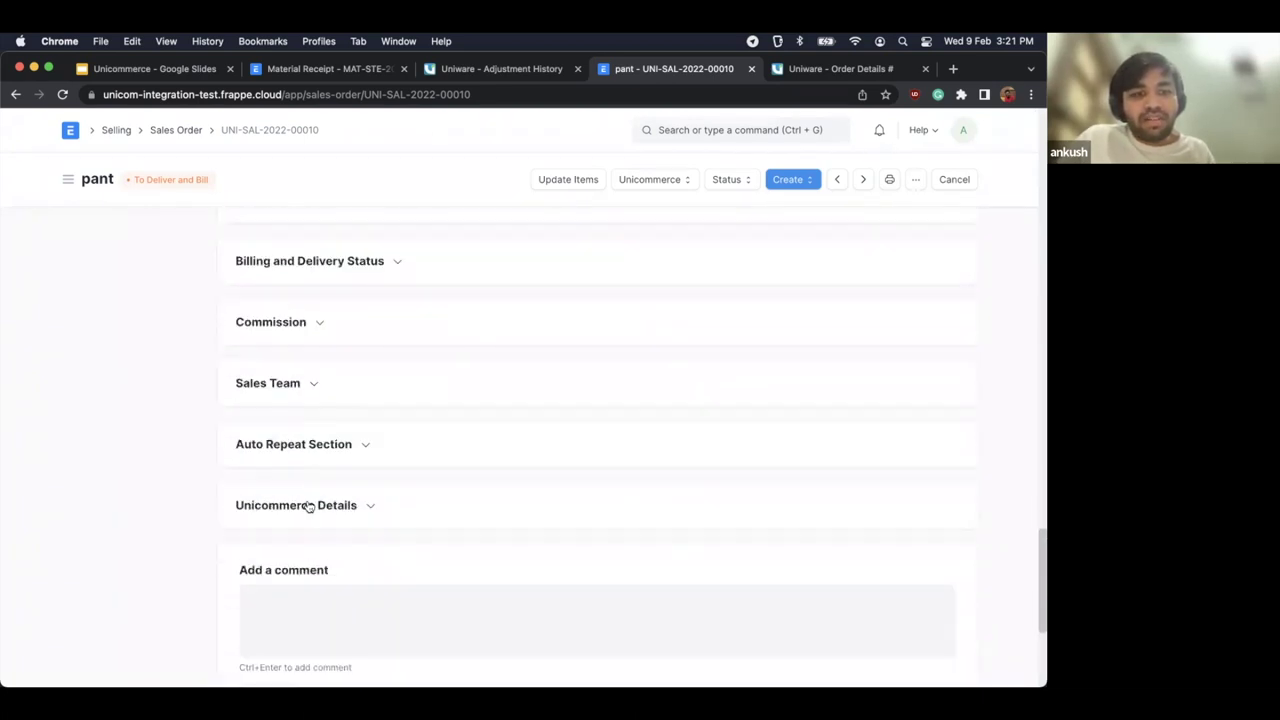
Step: Expand the sales order's Unicommerce details and check the order number, channel, facility code and order status
{"action": "left_click", "coordinate": [309, 507]}
{"action": "scroll", "coordinate": [474, 376], "scroll_direction": "down", "scroll_amount": 3}
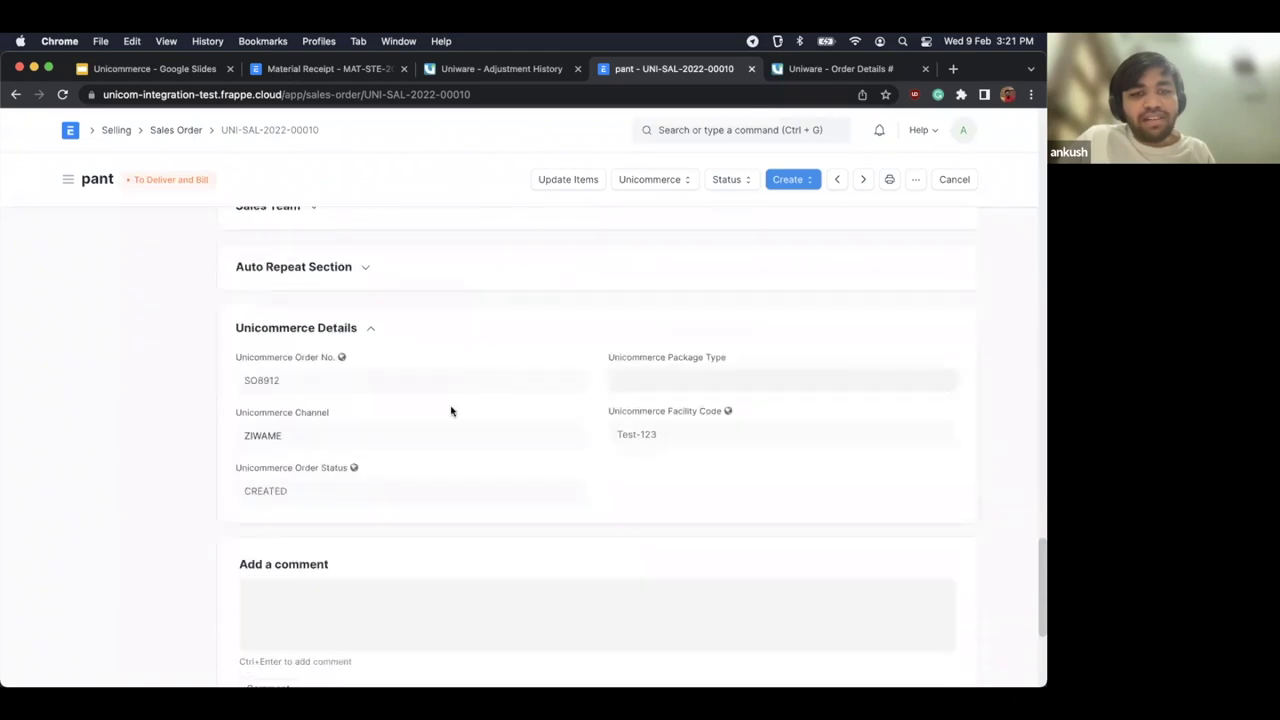
{"action": "scroll", "coordinate": [169, 380], "scroll_direction": "up", "scroll_amount": 3}
{"action": "double_click", "coordinate": [170, 370]}
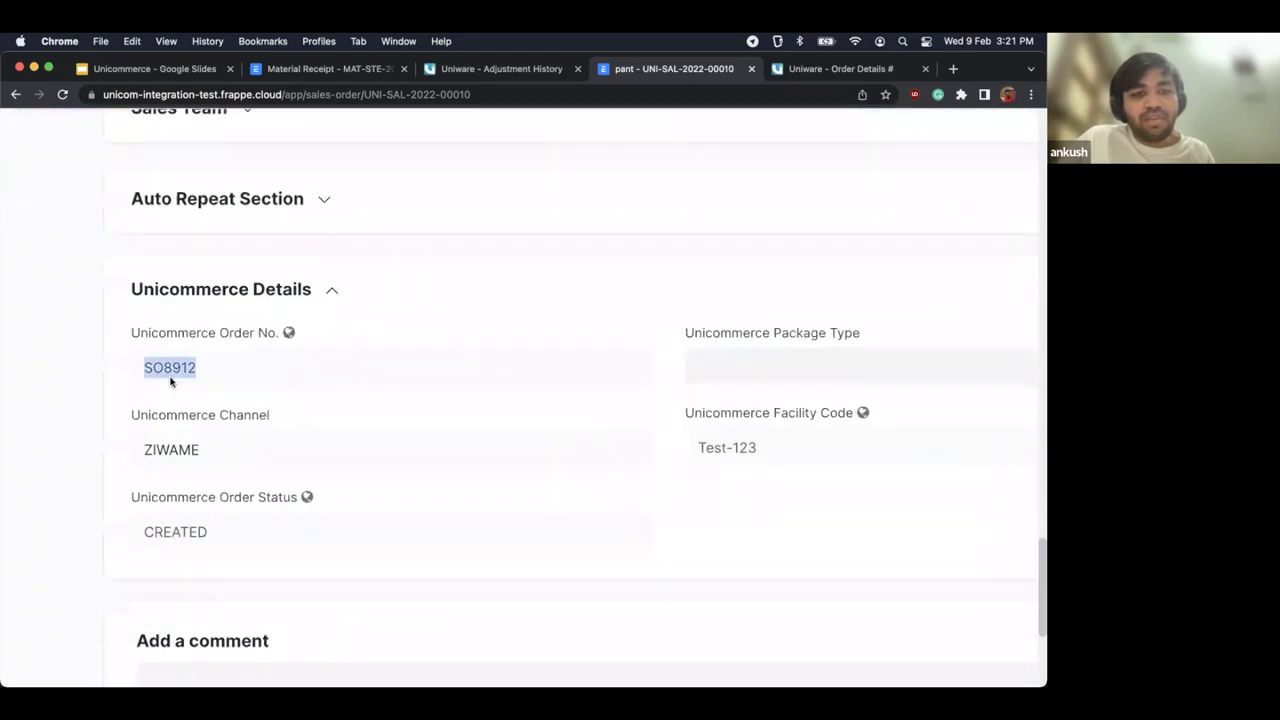
{"action": "left_click", "coordinate": [170, 380]}
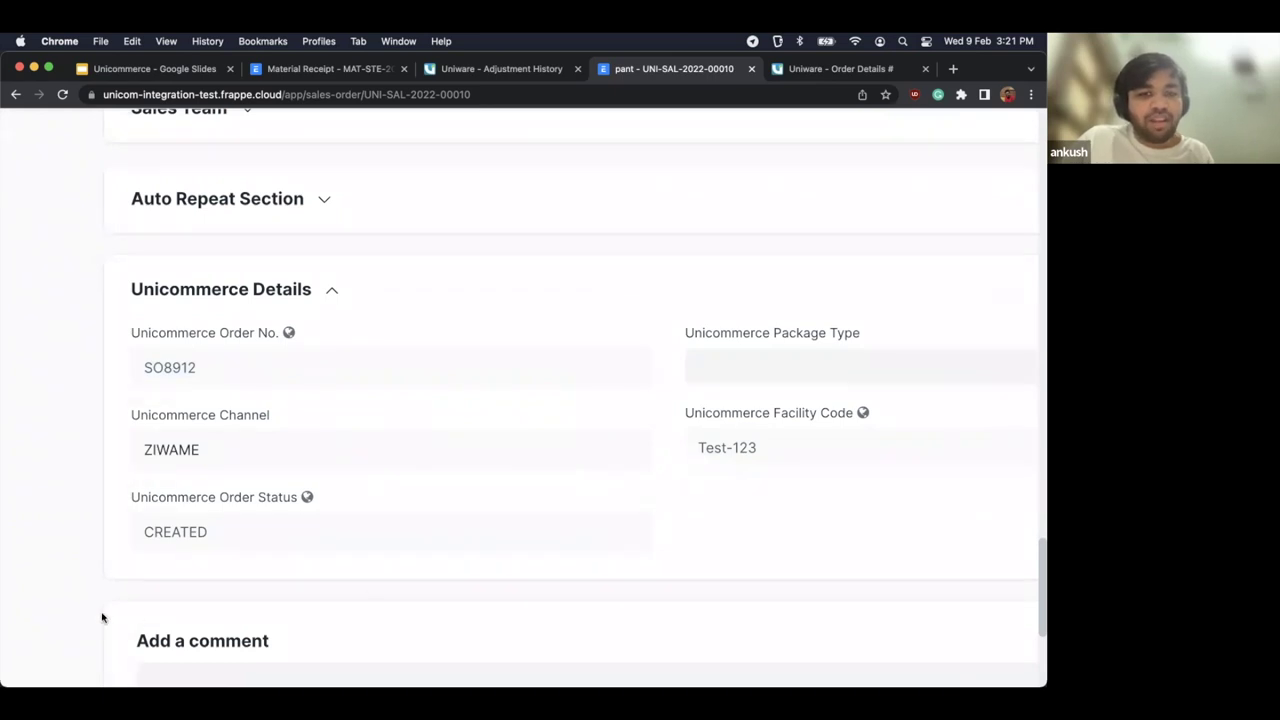
{"action": "double_click", "coordinate": [202, 544]}
{"action": "left_click", "coordinate": [202, 544]}
{"action": "double_click", "coordinate": [202, 544]}
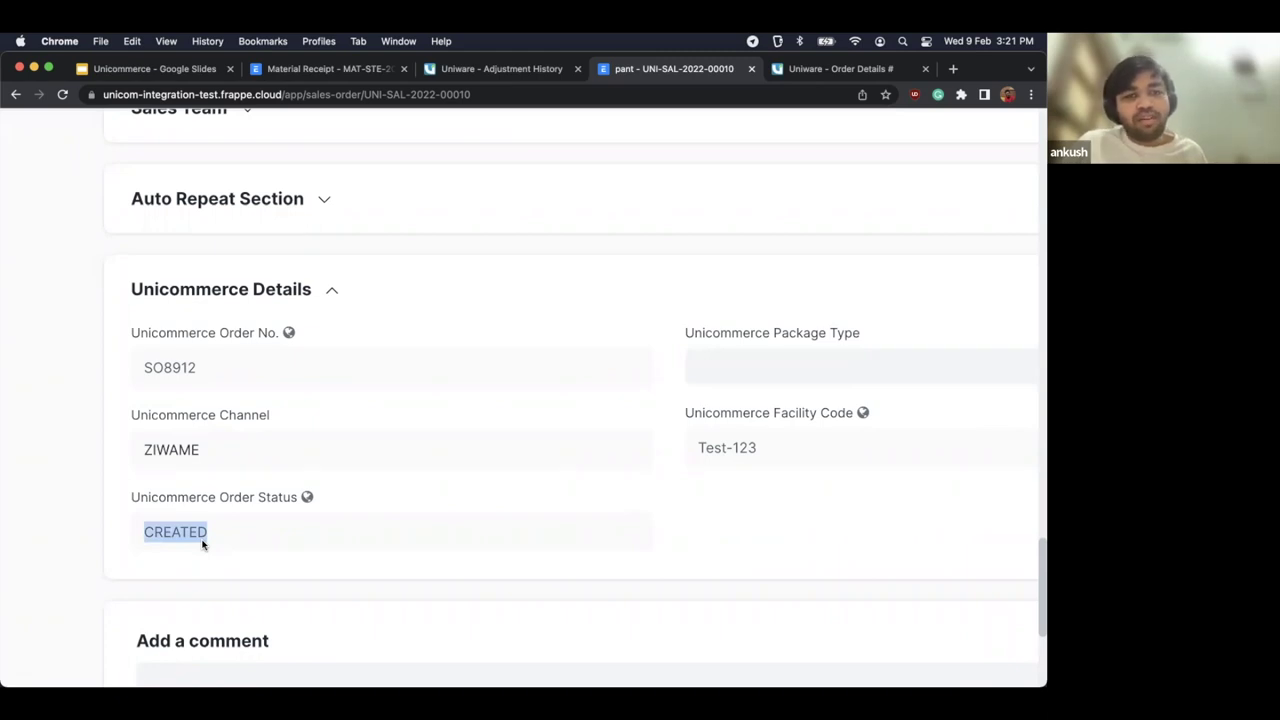
{"action": "key", "text": "ctrl+minus"}
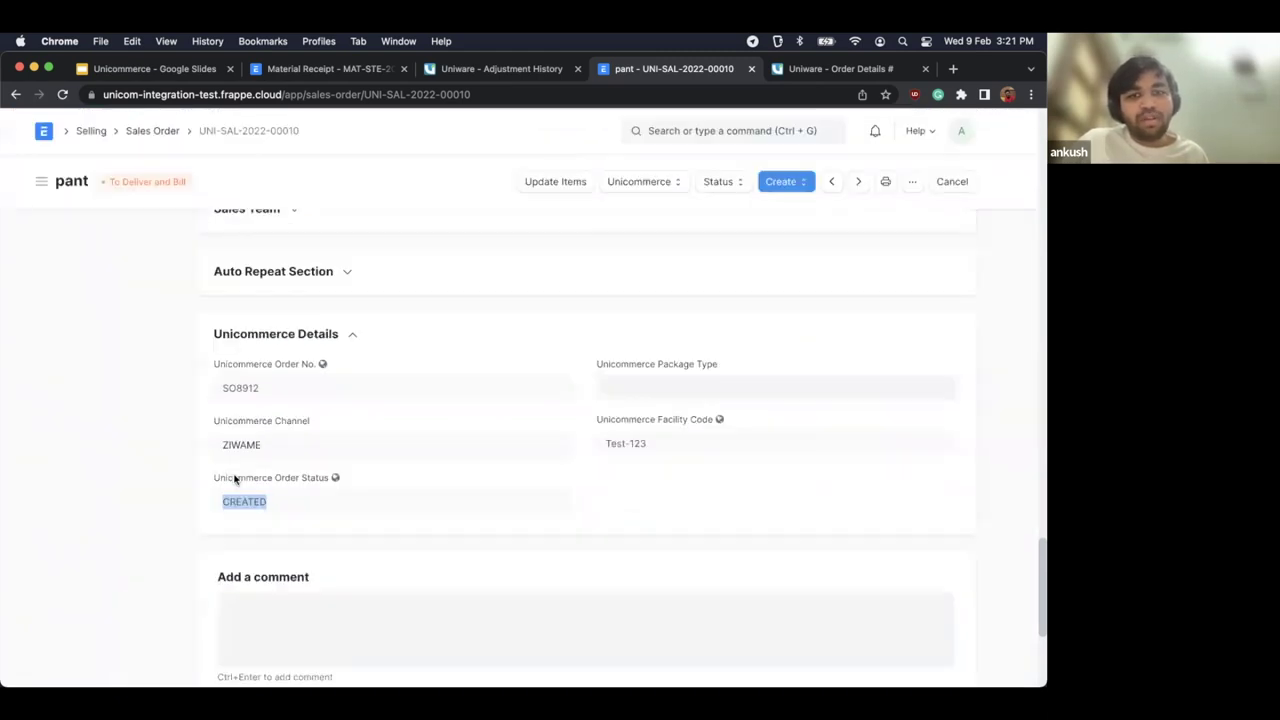
Step: Return to the start of the sales order and review its connections to related documents
{"action": "scroll", "coordinate": [240, 478], "scroll_direction": "up", "scroll_amount": 15}
{"action": "scroll", "coordinate": [248, 474], "scroll_direction": "up", "scroll_amount": 5}
{"action": "left_click", "coordinate": [649, 181]}
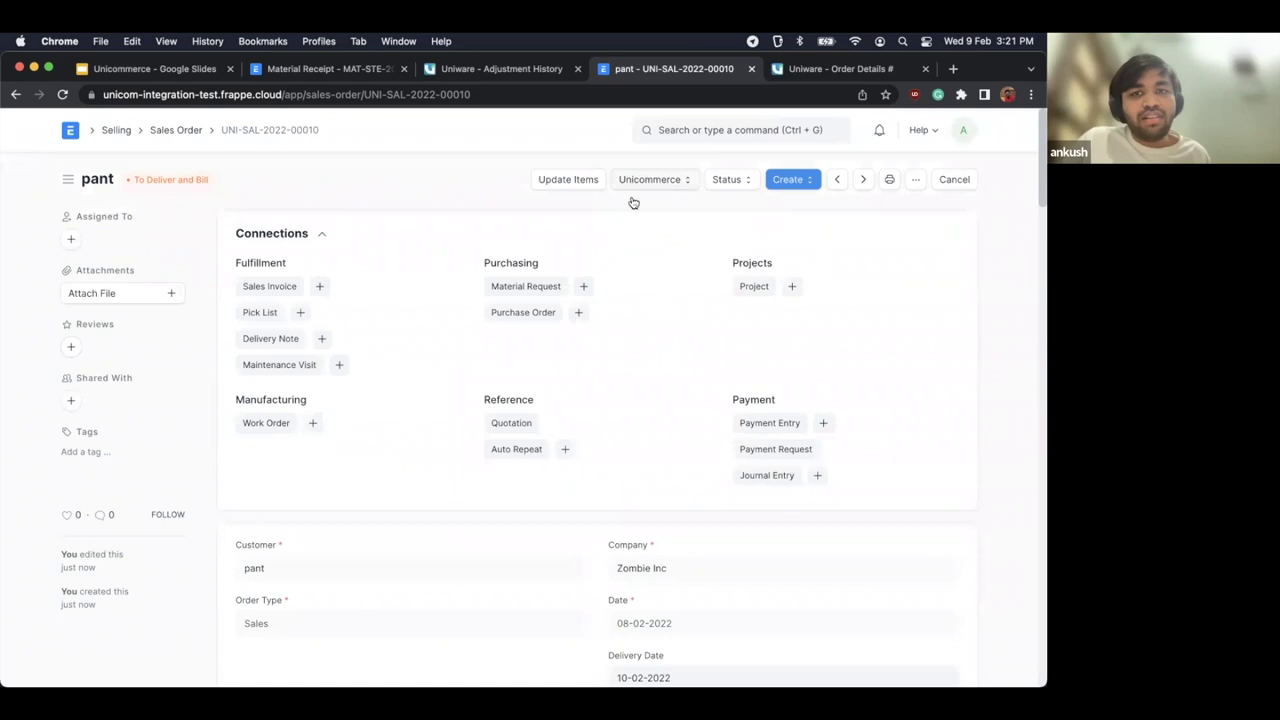
{"action": "left_click", "coordinate": [570, 230]}
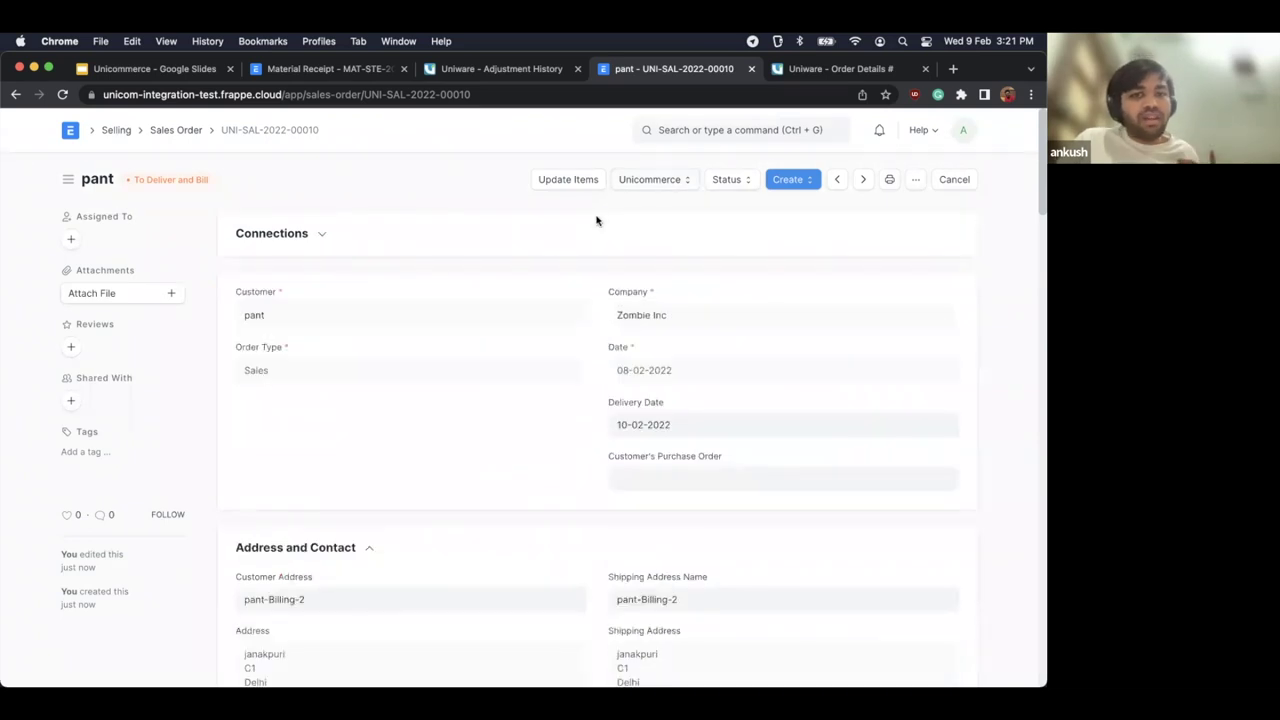
{"action": "left_click", "coordinate": [558, 240]}
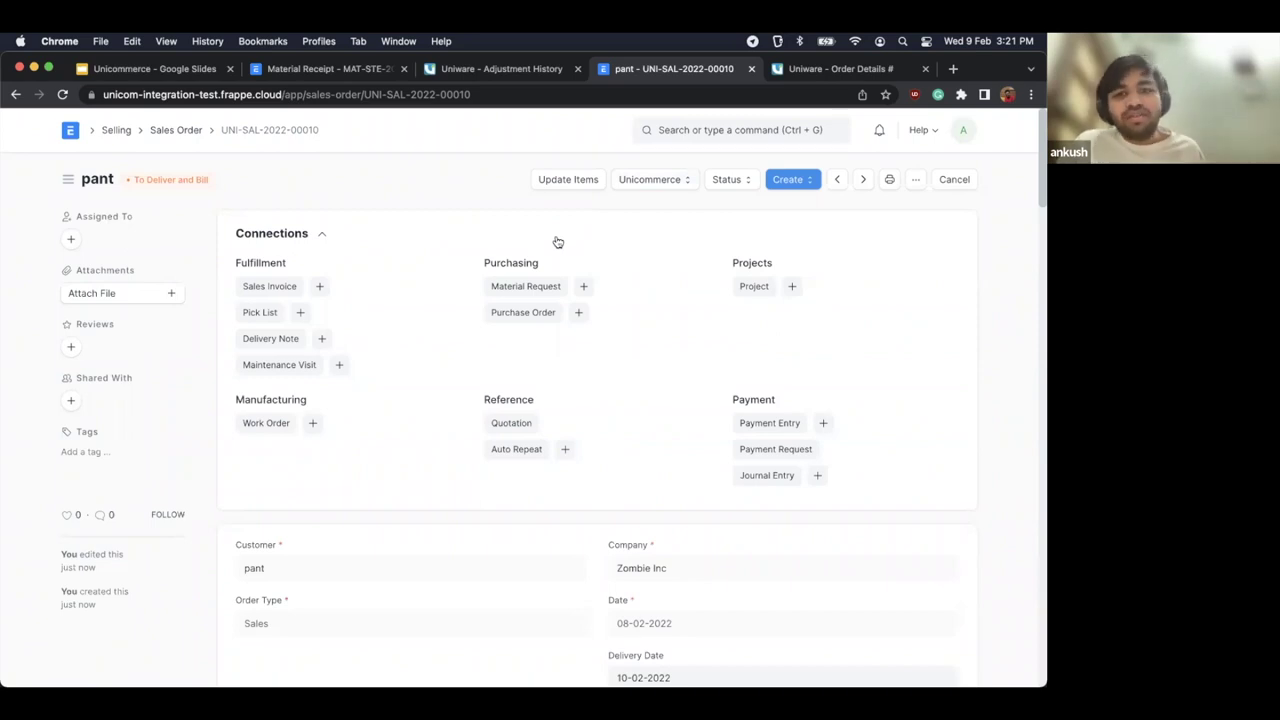
Step: Review the Unicommerce options for opening the order and generating an invoice, and switch back to the order in Uniware
{"action": "left_click", "coordinate": [670, 179]}
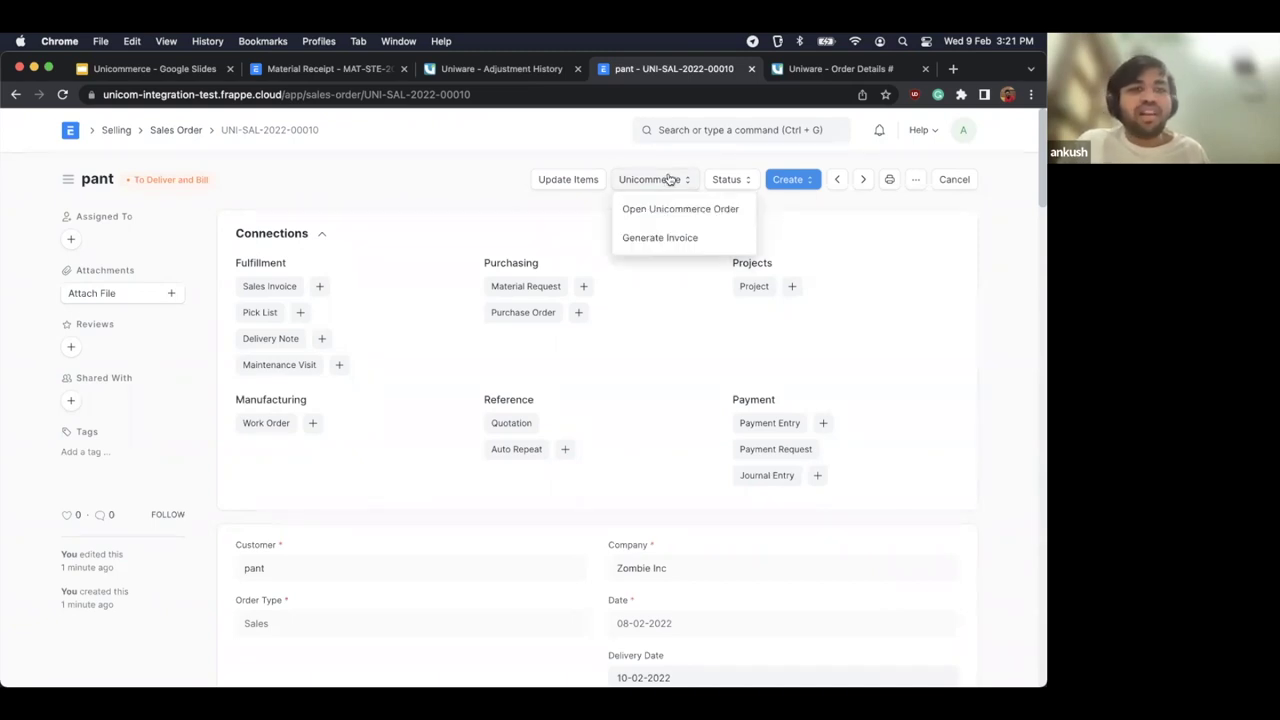
{"action": "left_click", "coordinate": [657, 173]}
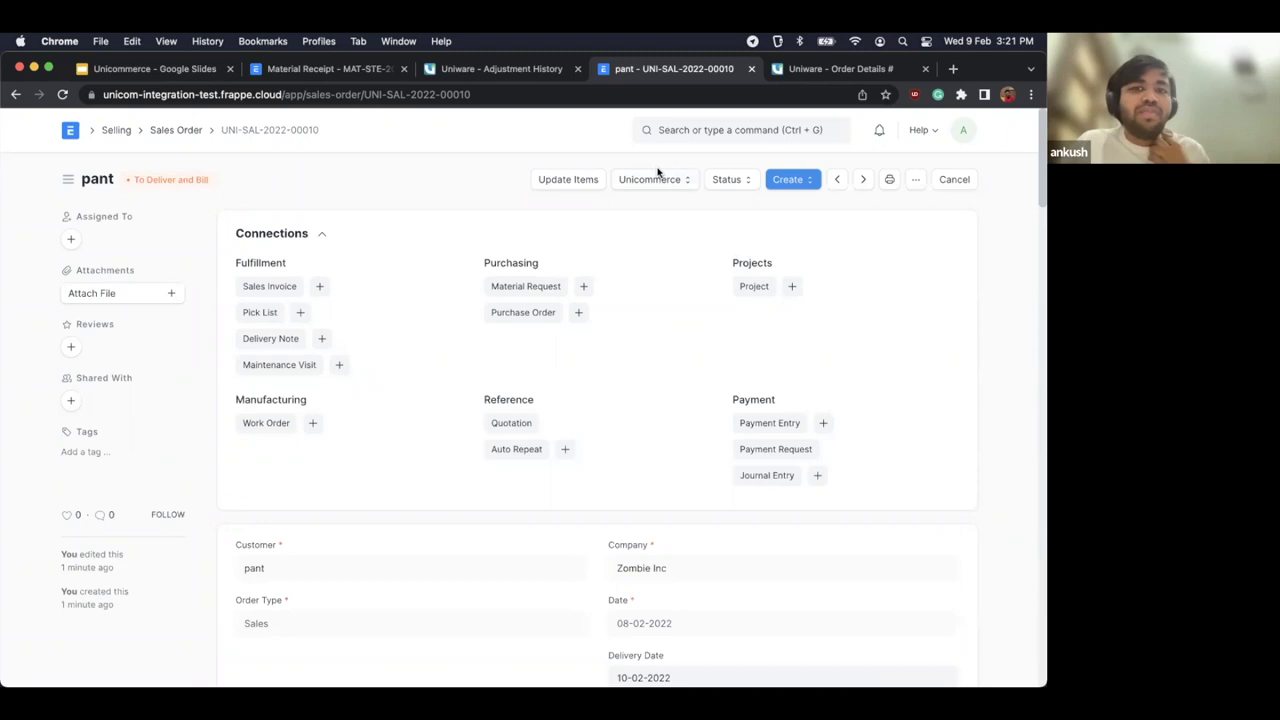
{"action": "left_click", "coordinate": [648, 179]}
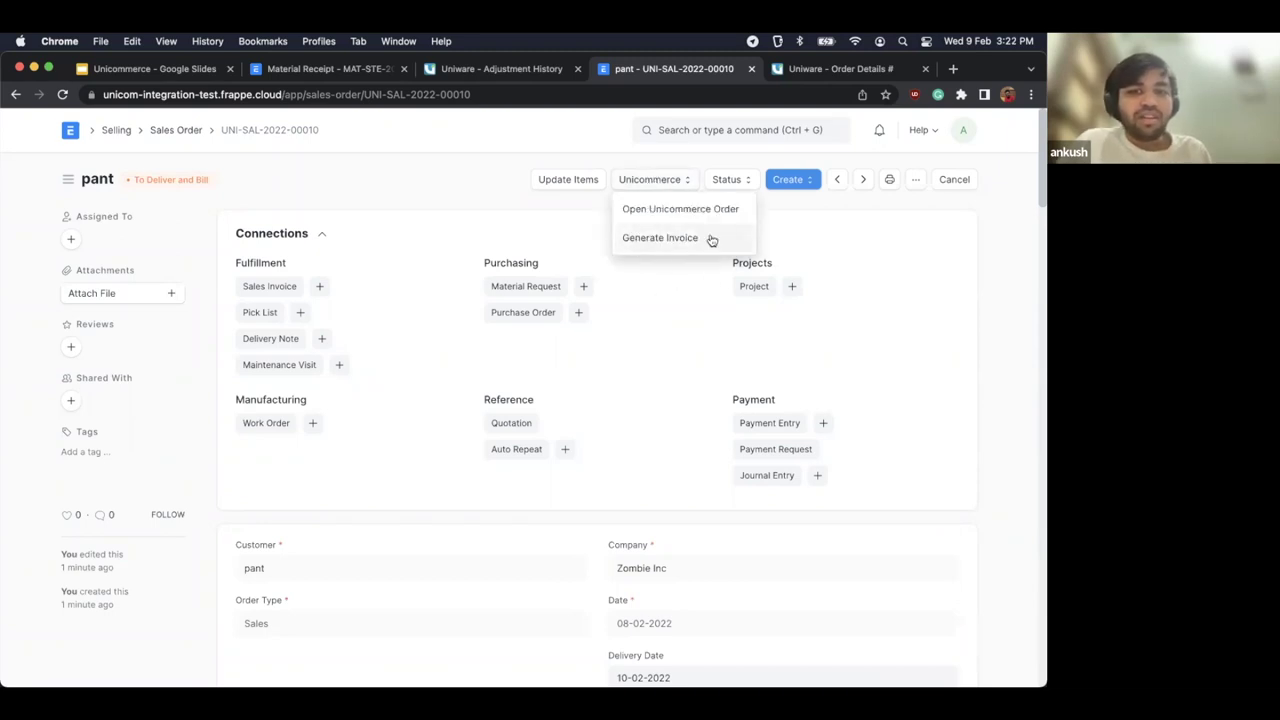
{"action": "left_click", "coordinate": [653, 242]}
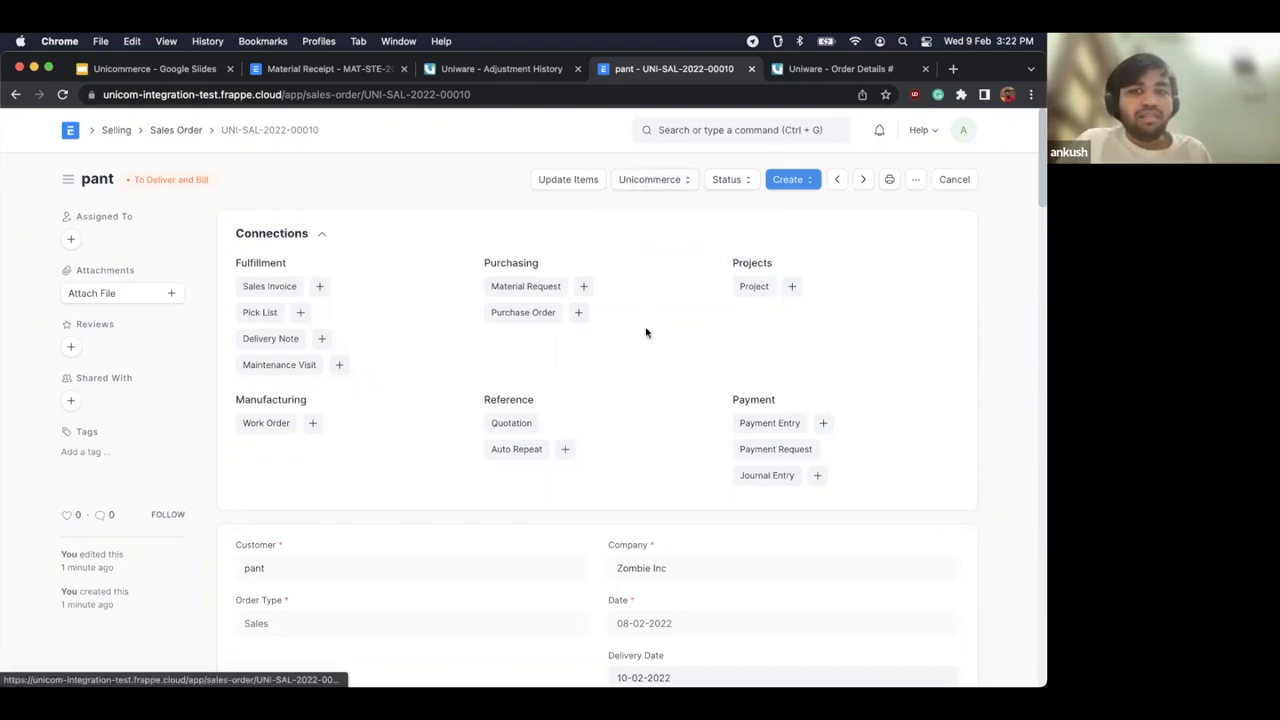
{"action": "left_click", "coordinate": [822, 72]}
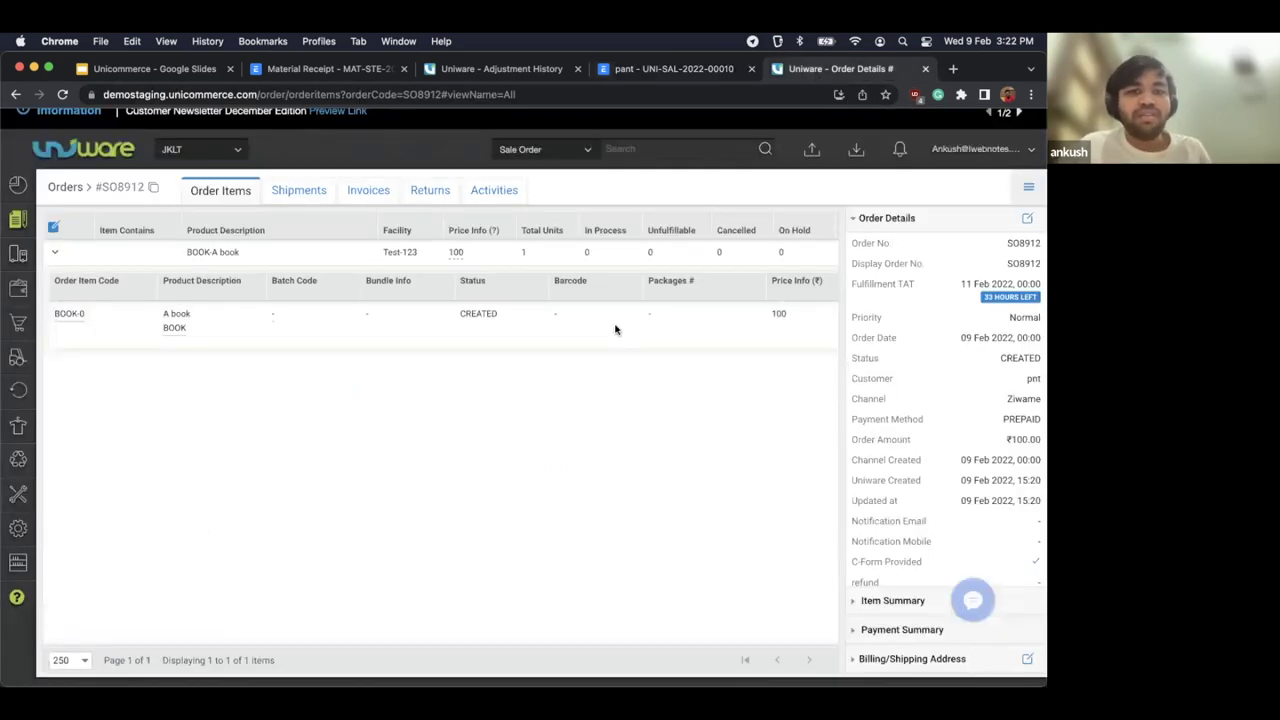
Step: Check the Uniware order's invoices, shipments and expanded BOOK item row for any generated invoice or package
{"action": "left_click", "coordinate": [368, 191]}
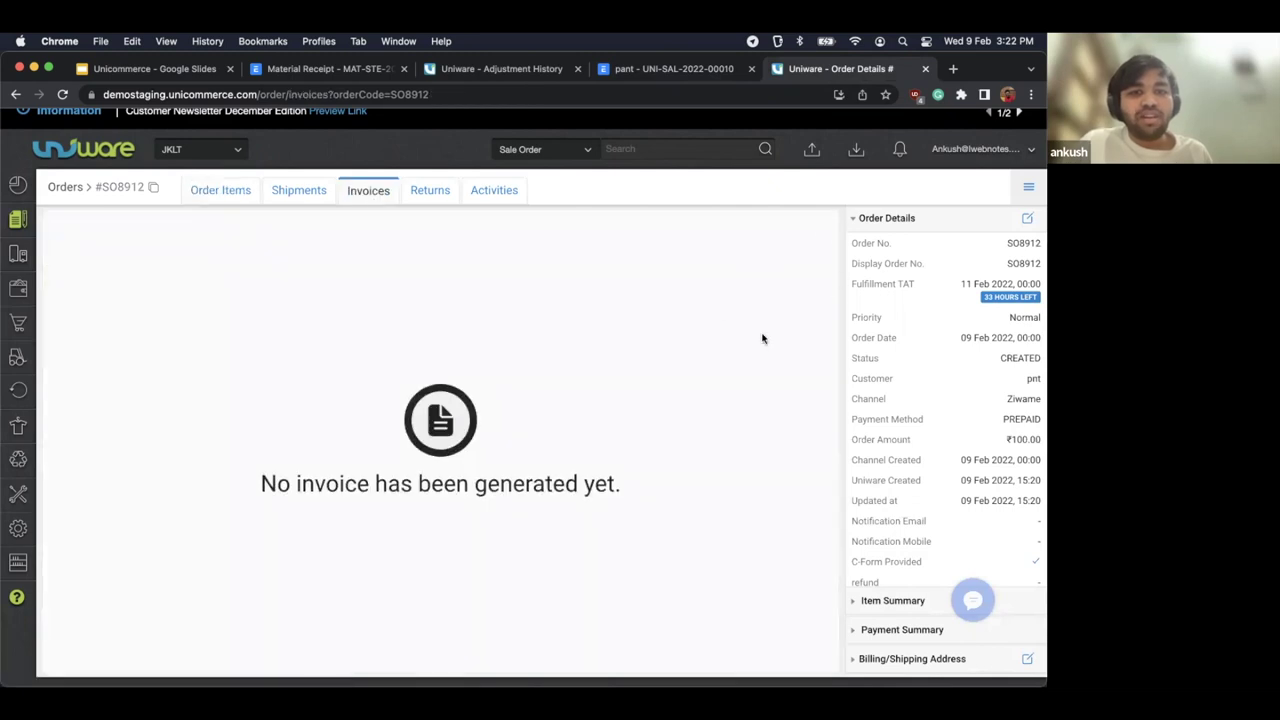
{"action": "left_click", "coordinate": [293, 192]}
{"action": "left_click", "coordinate": [358, 191]}
{"action": "left_click", "coordinate": [290, 191]}
{"action": "left_click", "coordinate": [227, 192]}
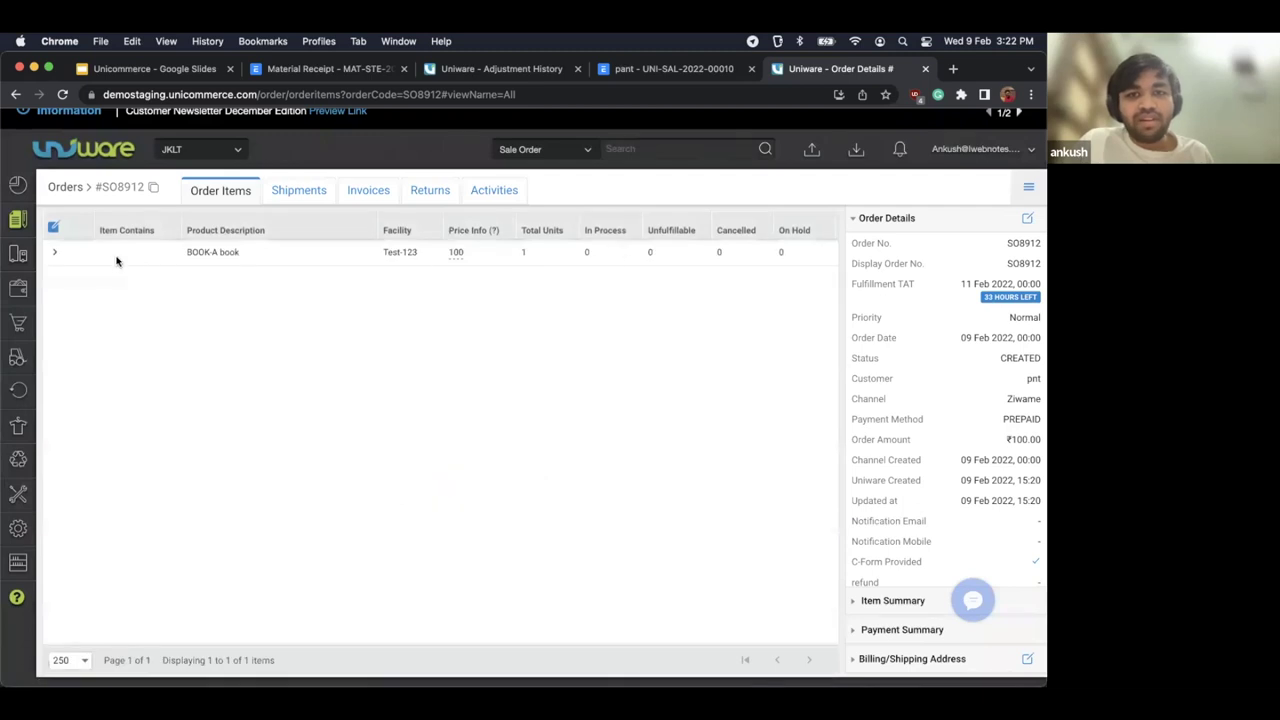
{"action": "left_click", "coordinate": [56, 254]}
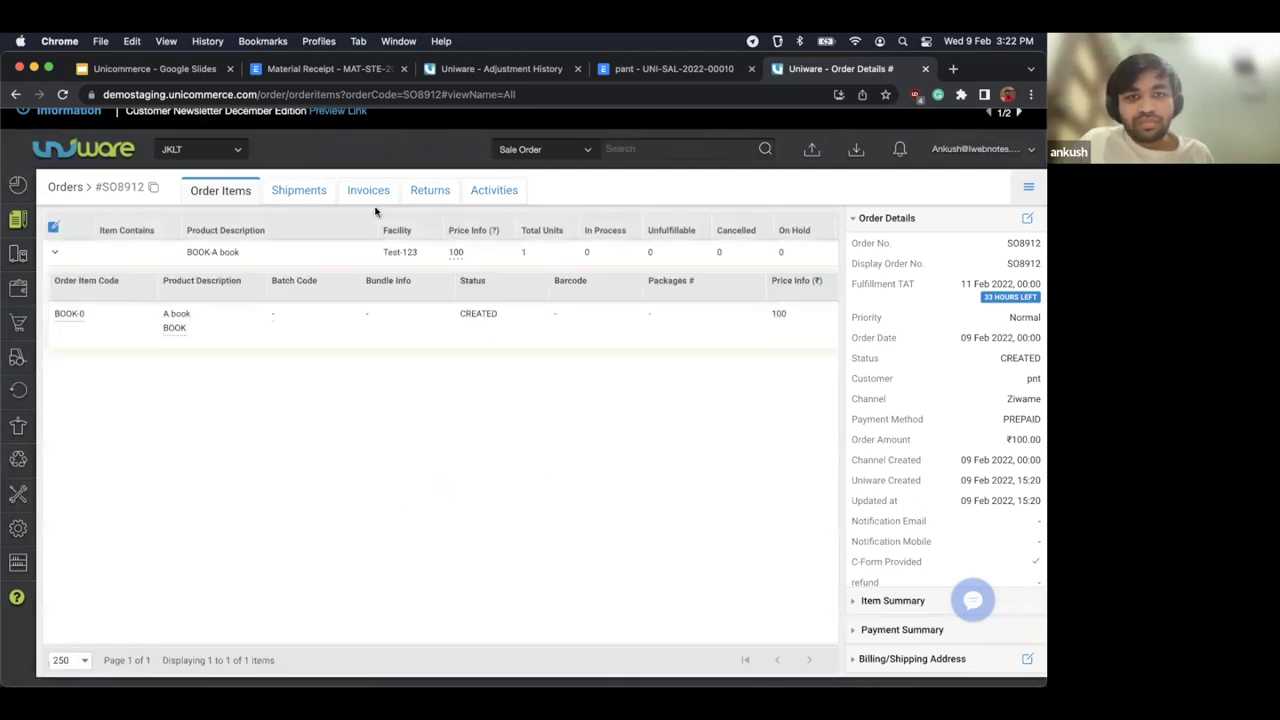
{"action": "left_click", "coordinate": [342, 202]}
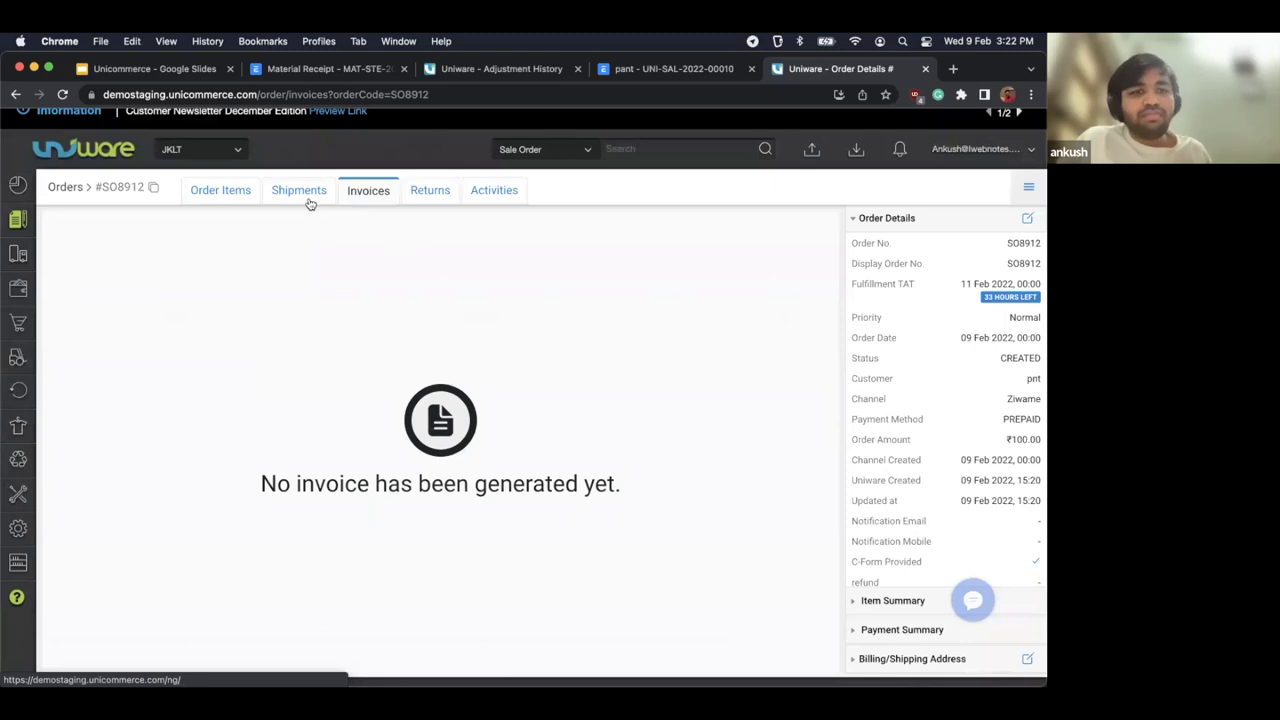
{"action": "left_click", "coordinate": [309, 200]}
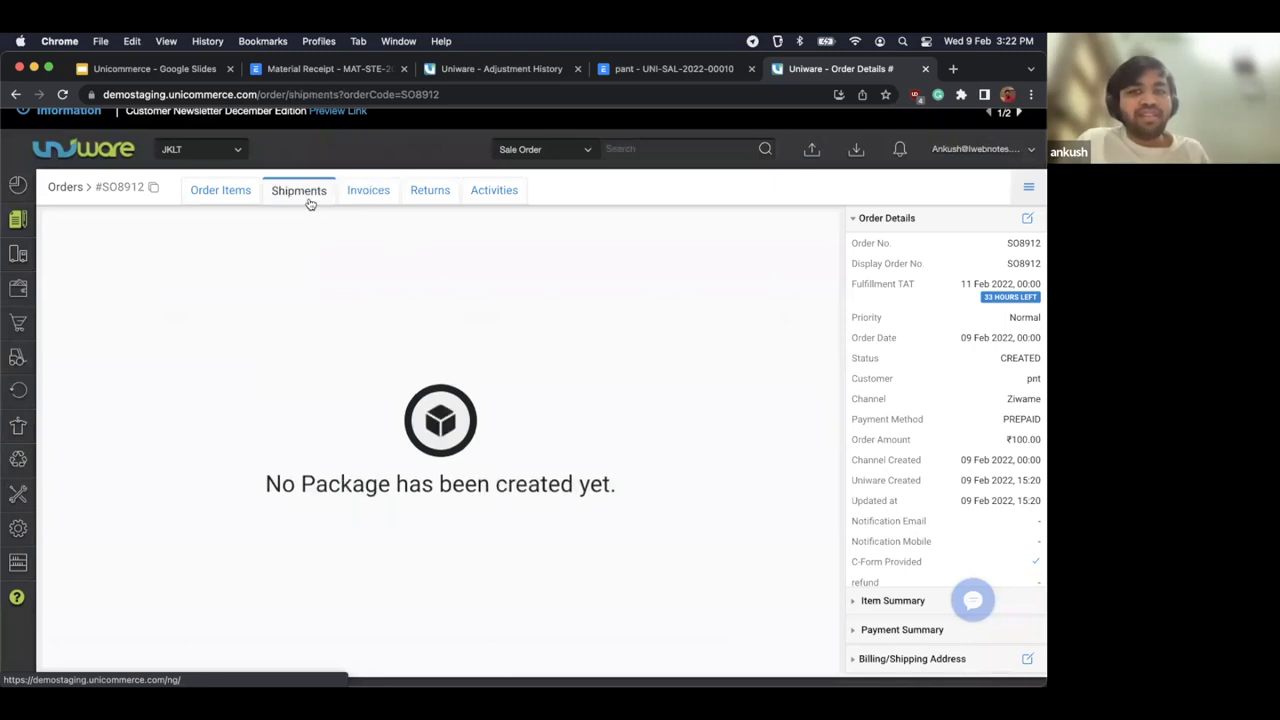
Step: Switch to ERPNext, find the Sales Invoice list through the global search, and open the overdue invoice
{"action": "left_click", "coordinate": [717, 70]}
{"action": "left_click", "coordinate": [693, 131]}
{"action": "type", "text": "sa"}
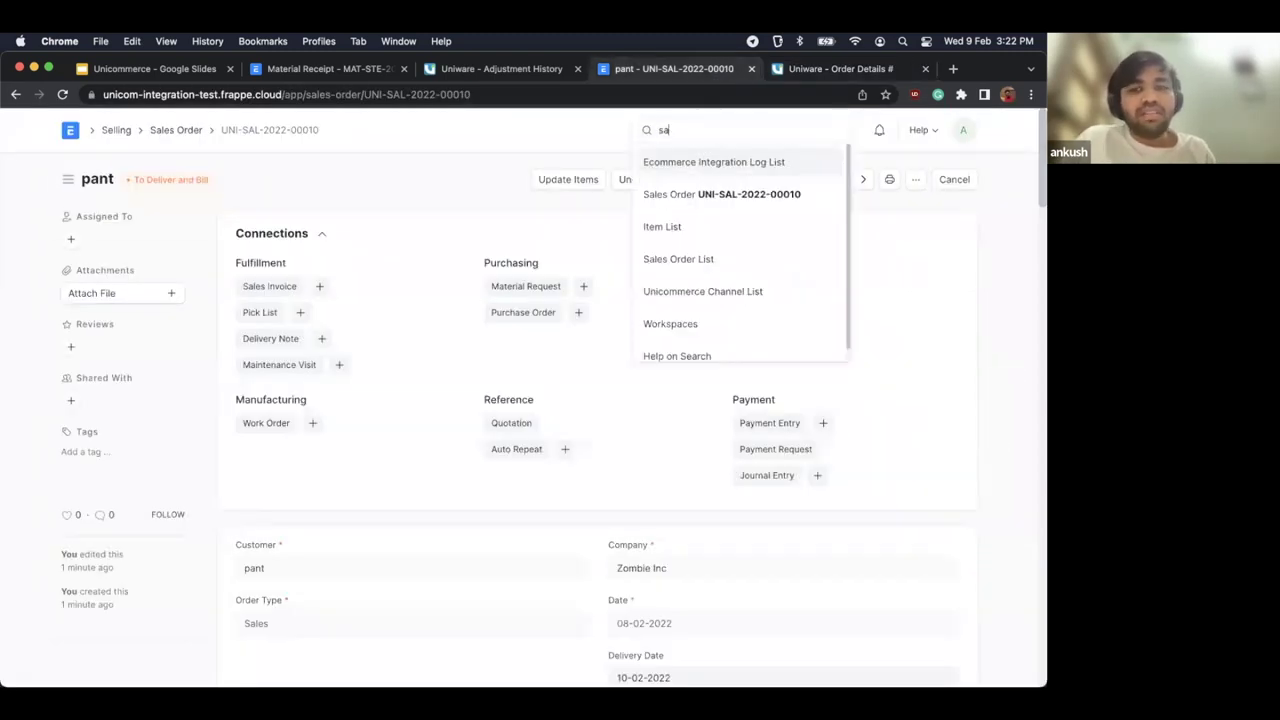
{"action": "type", "text": "les invoice"}
{"action": "key", "text": "Down"}
{"action": "key", "text": "Return"}
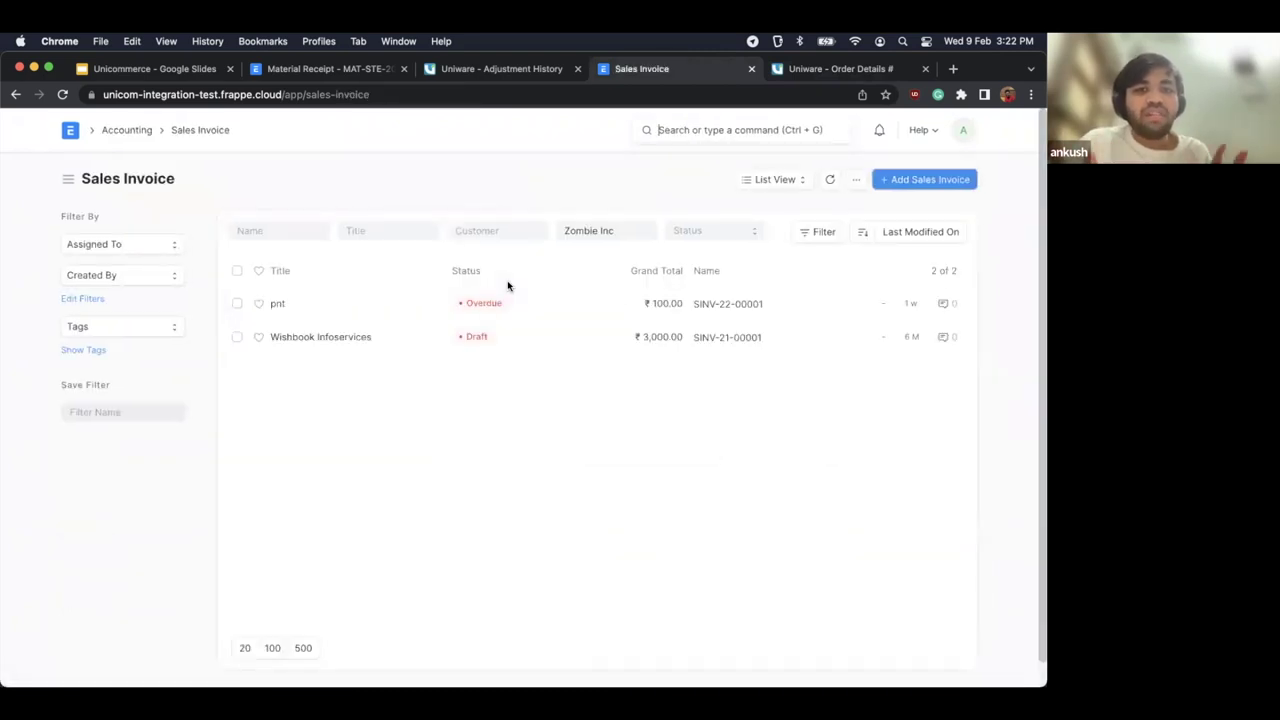
{"action": "left_click", "coordinate": [341, 312]}
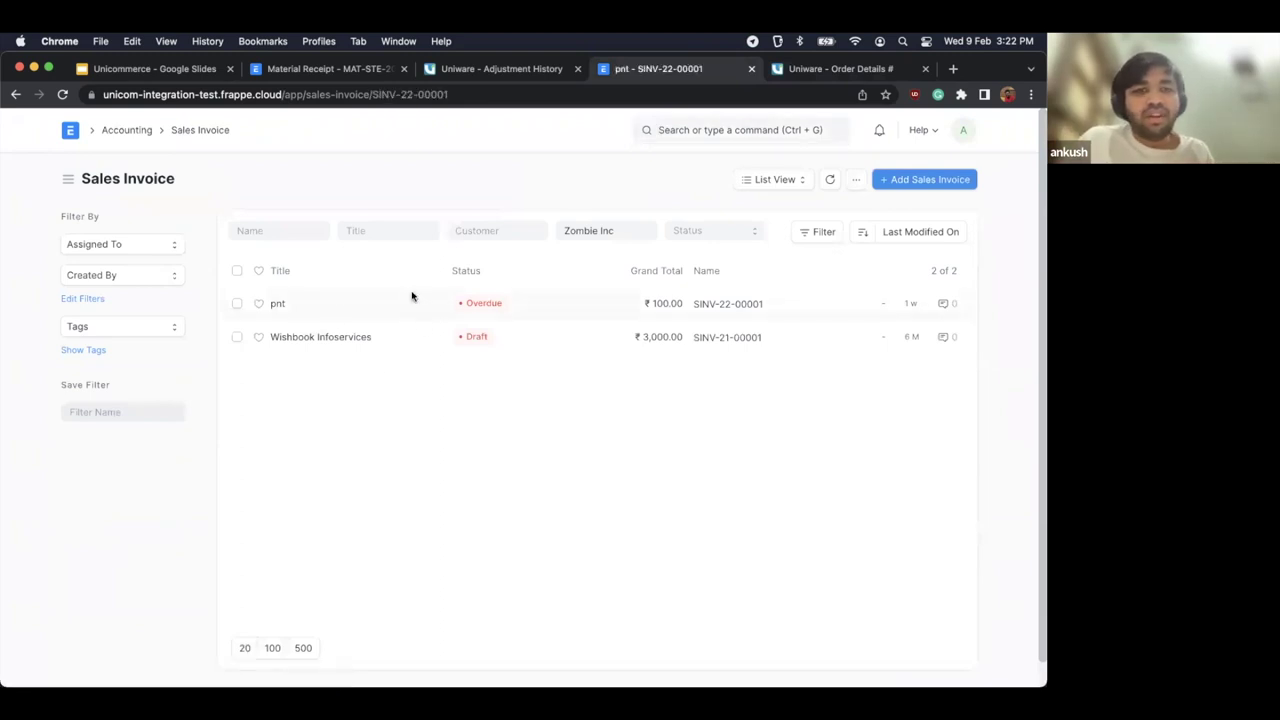
Step: Examine the sales invoice's net total, tax category, and sales taxes and charges table
{"action": "scroll", "coordinate": [375, 413], "scroll_direction": "down", "scroll_amount": 15}
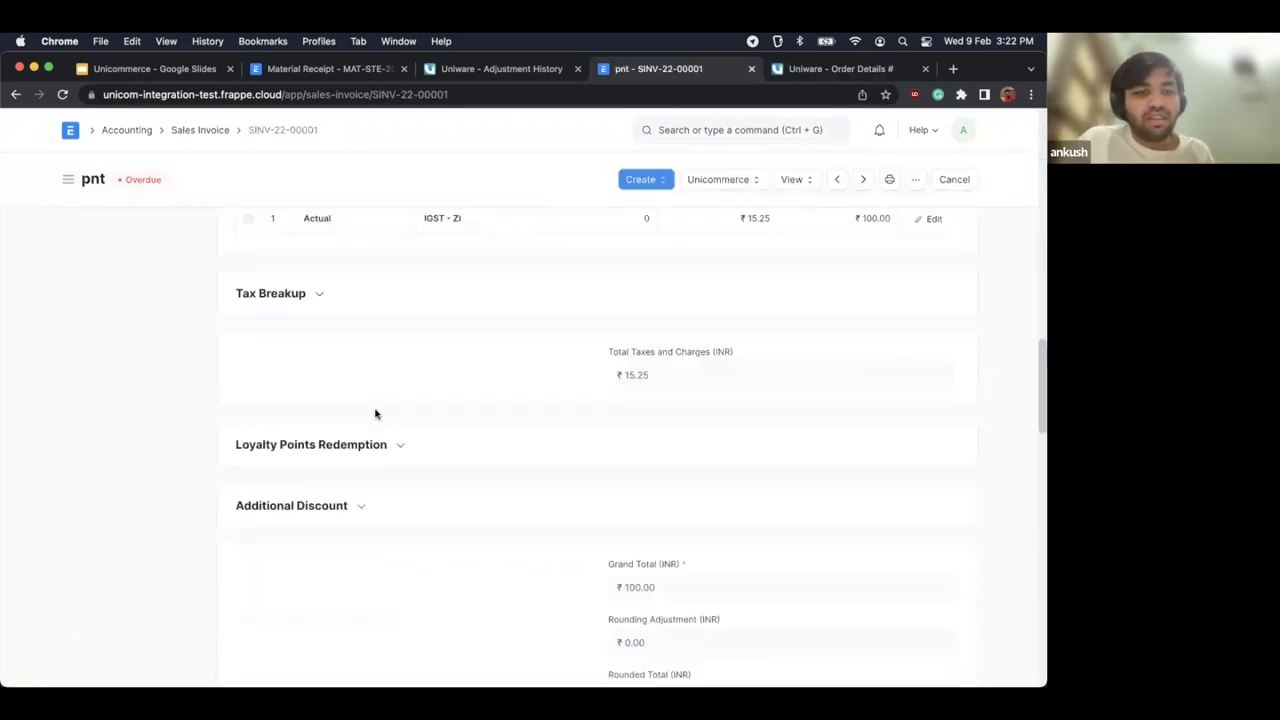
{"action": "scroll", "coordinate": [375, 413], "scroll_direction": "up", "scroll_amount": 8}
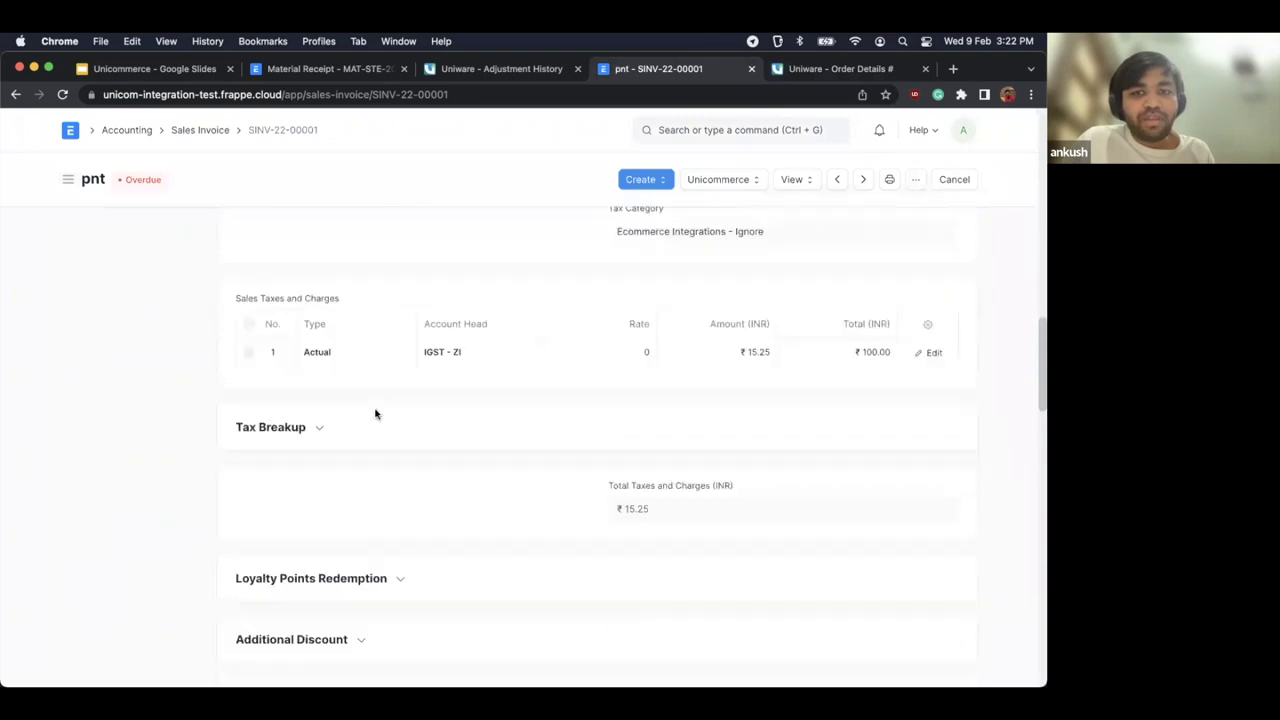
{"action": "scroll", "coordinate": [375, 413], "scroll_direction": "up", "scroll_amount": 2}
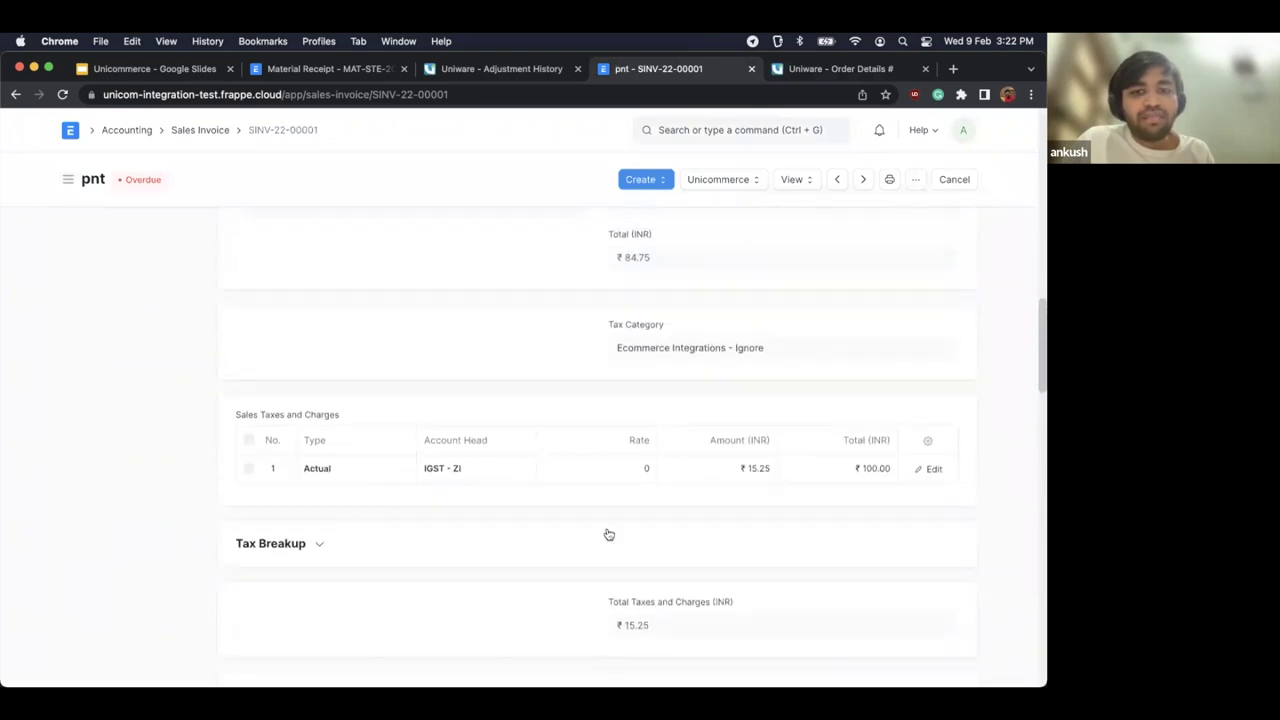
{"action": "scroll", "coordinate": [408, 511], "scroll_direction": "up", "scroll_amount": 3}
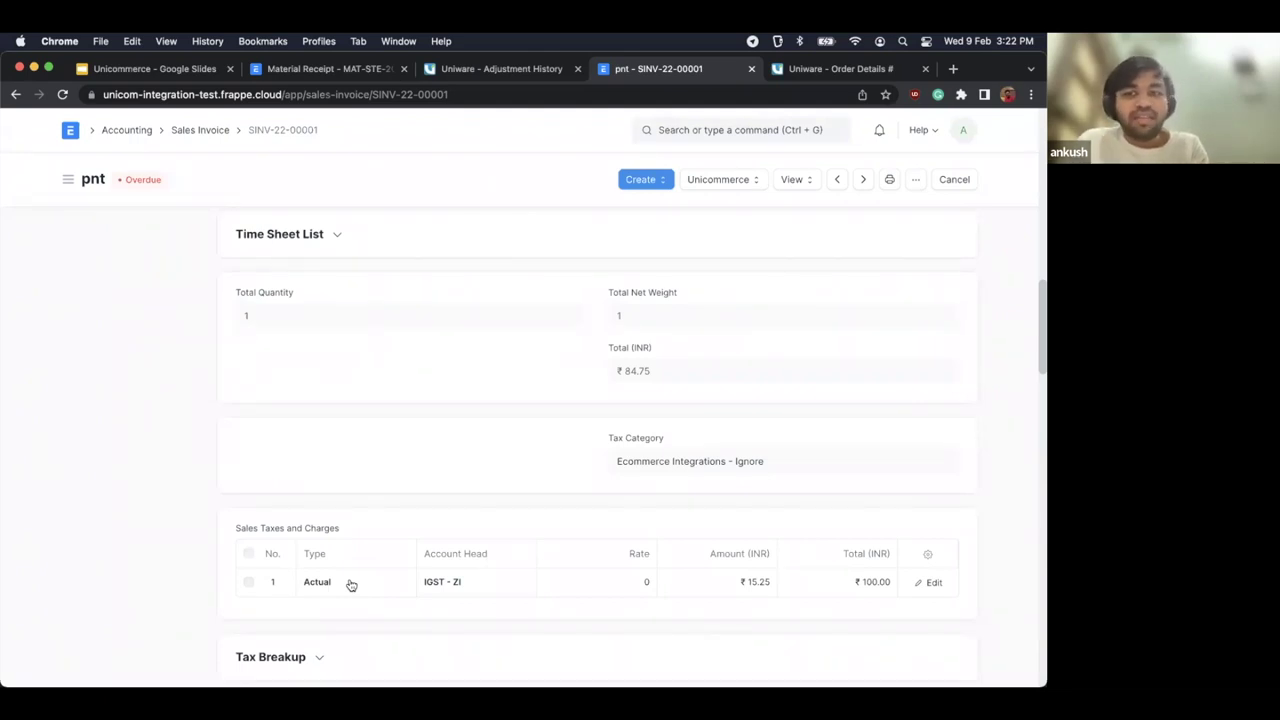
Step: Expand the invoice's Unicommerce details and review the channel, facility code, invoice code and shipping package code
{"action": "scroll", "coordinate": [351, 585], "scroll_direction": "down", "scroll_amount": 15}
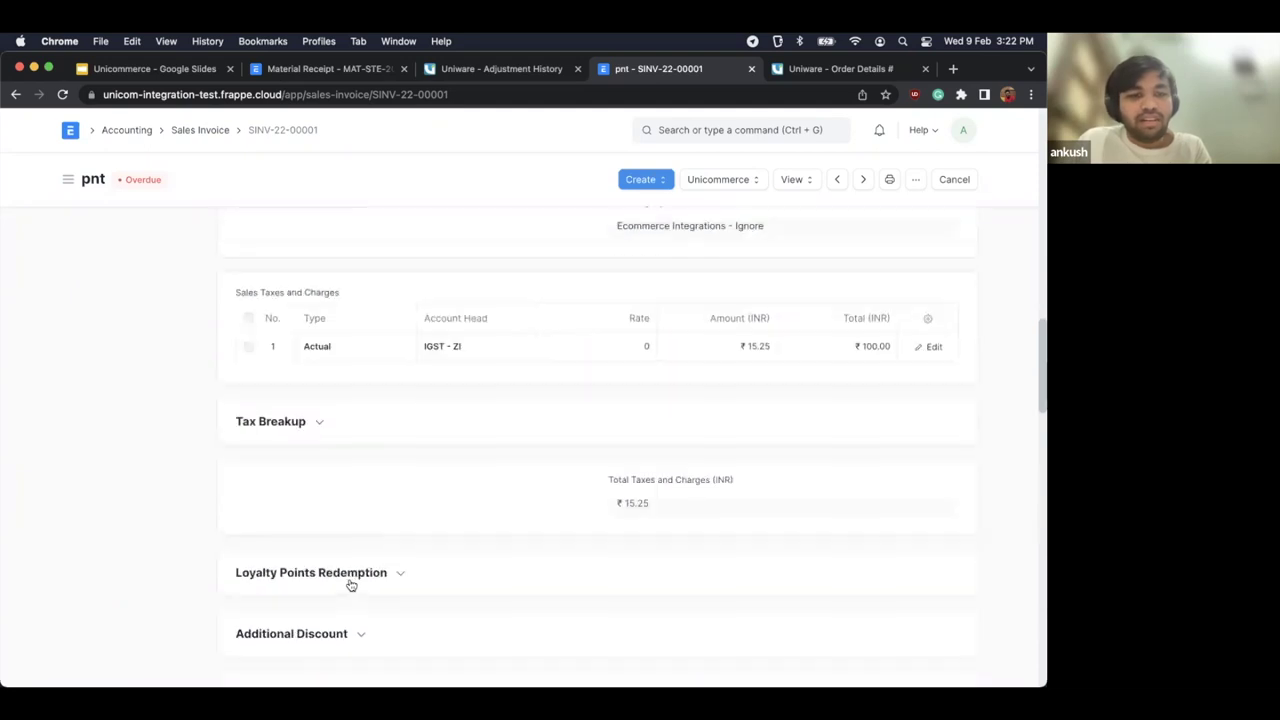
{"action": "scroll", "coordinate": [349, 584], "scroll_direction": "down", "scroll_amount": 12}
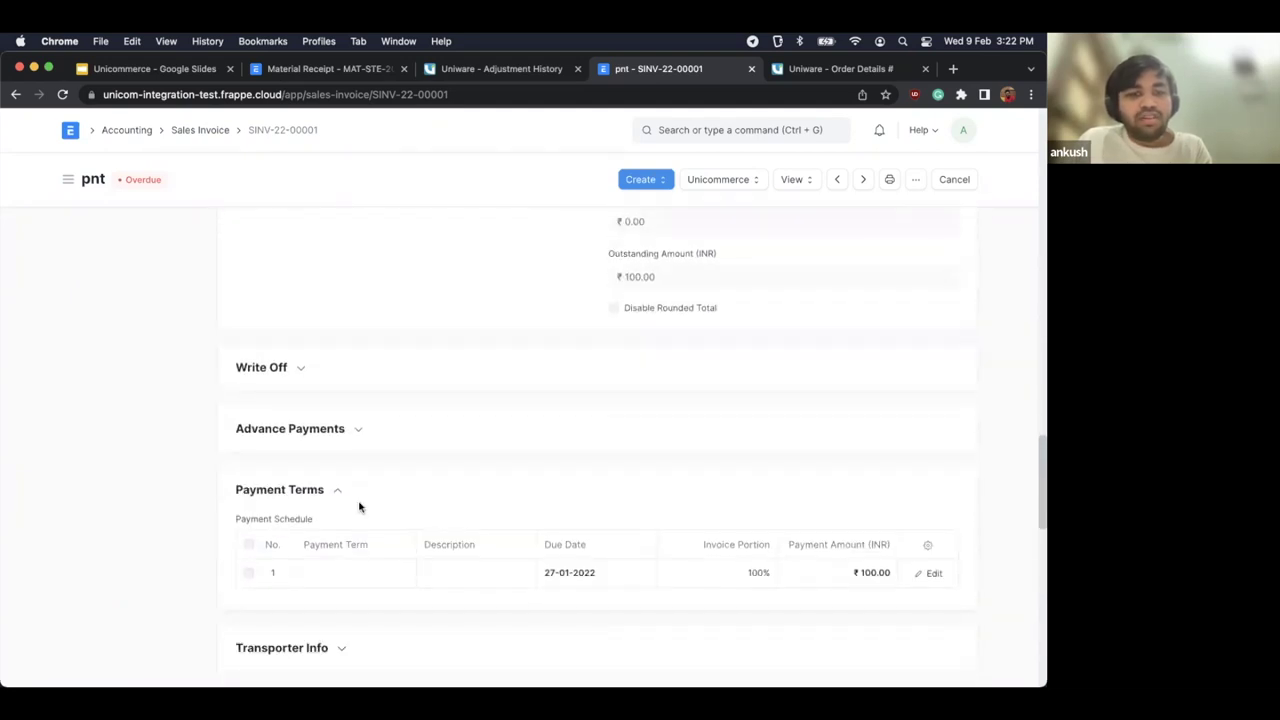
{"action": "scroll", "coordinate": [325, 490], "scroll_direction": "down", "scroll_amount": 2}
{"action": "left_click", "coordinate": [320, 489]}
{"action": "scroll", "coordinate": [490, 338], "scroll_direction": "down", "scroll_amount": 4}
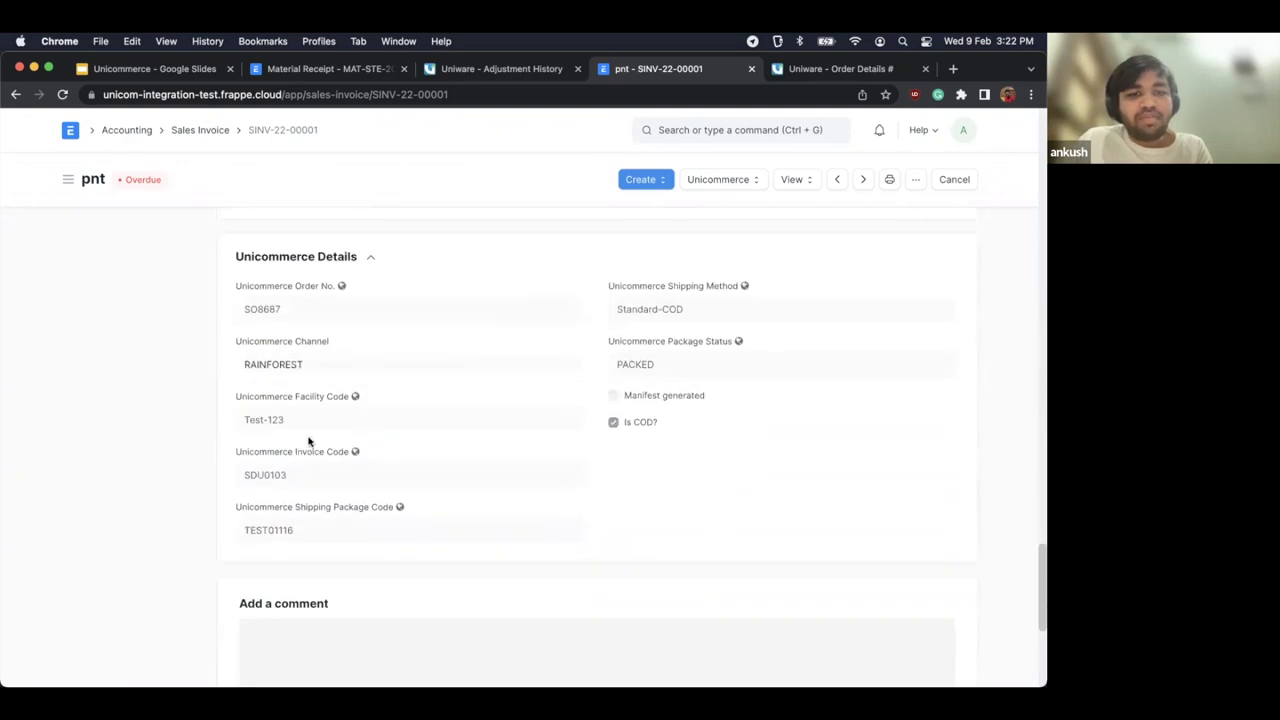
{"action": "scroll", "coordinate": [308, 441], "scroll_direction": "up", "scroll_amount": 5}
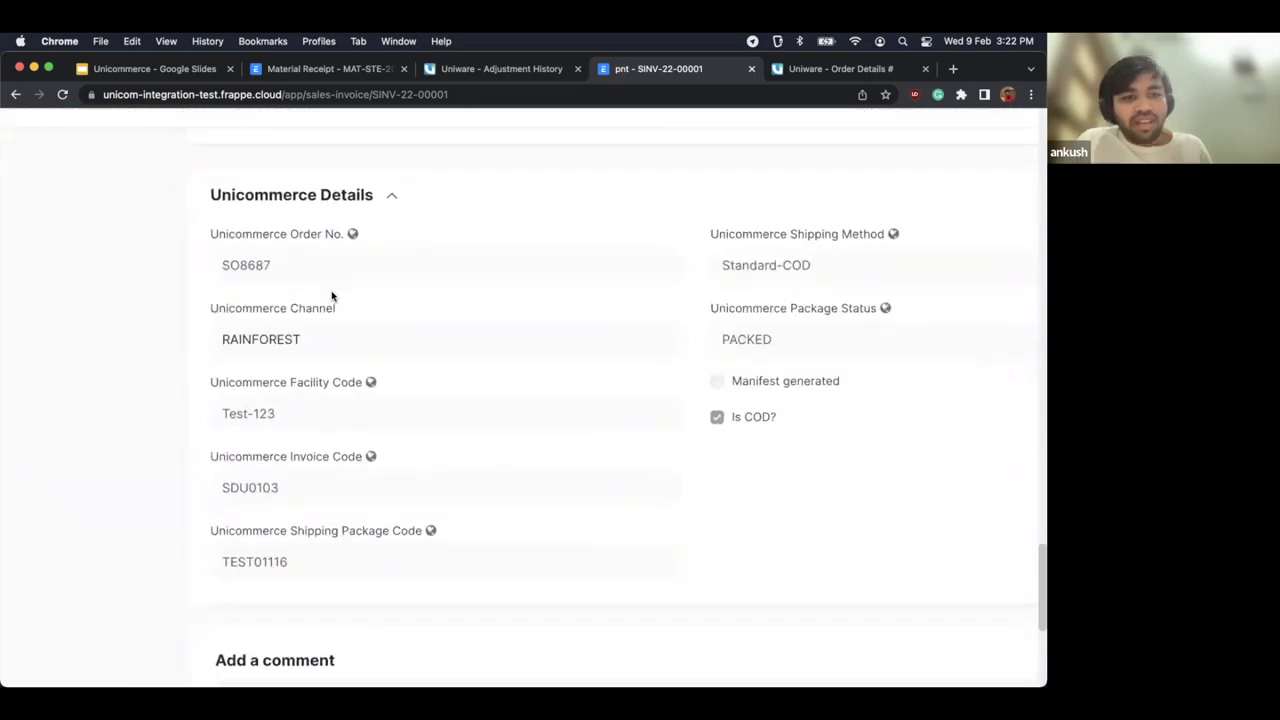
{"action": "scroll", "coordinate": [290, 280], "scroll_direction": "right", "scroll_amount": 2}
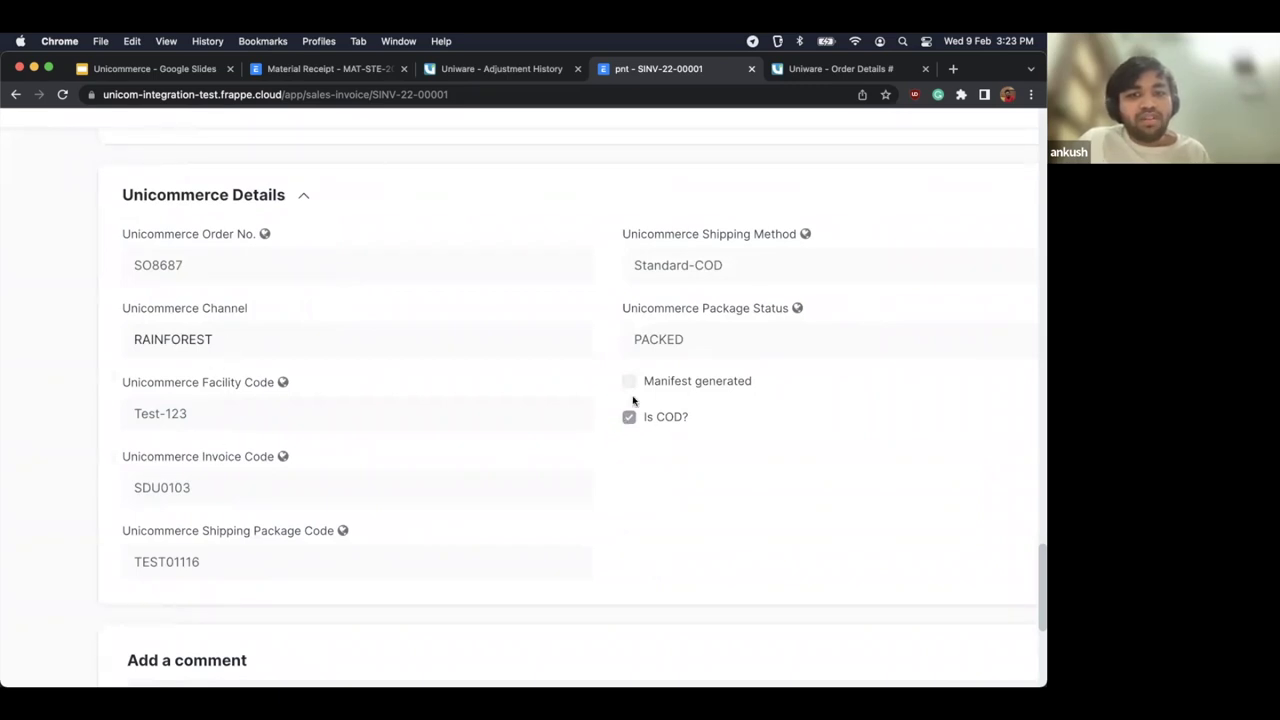
Step: Highlight the Unicommerce package status label and its value while reviewing the invoice's shipping information
{"action": "triple_click", "coordinate": [711, 303]}
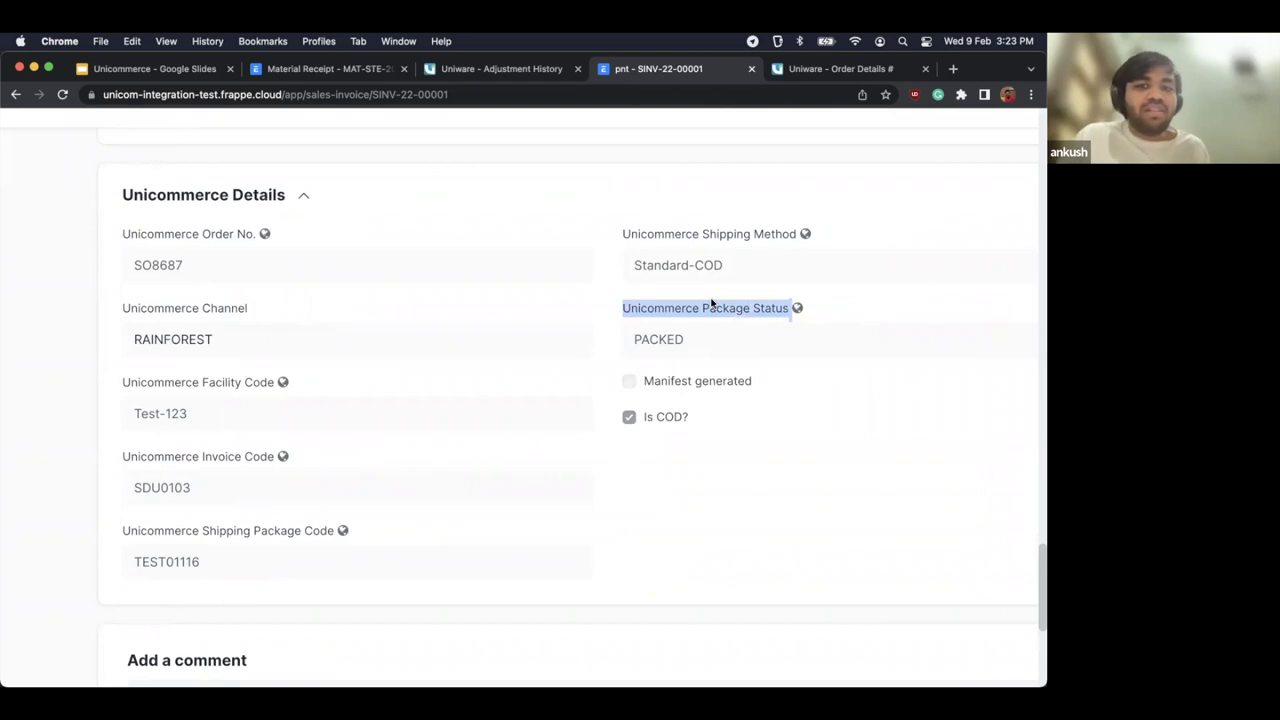
{"action": "left_click", "coordinate": [711, 303]}
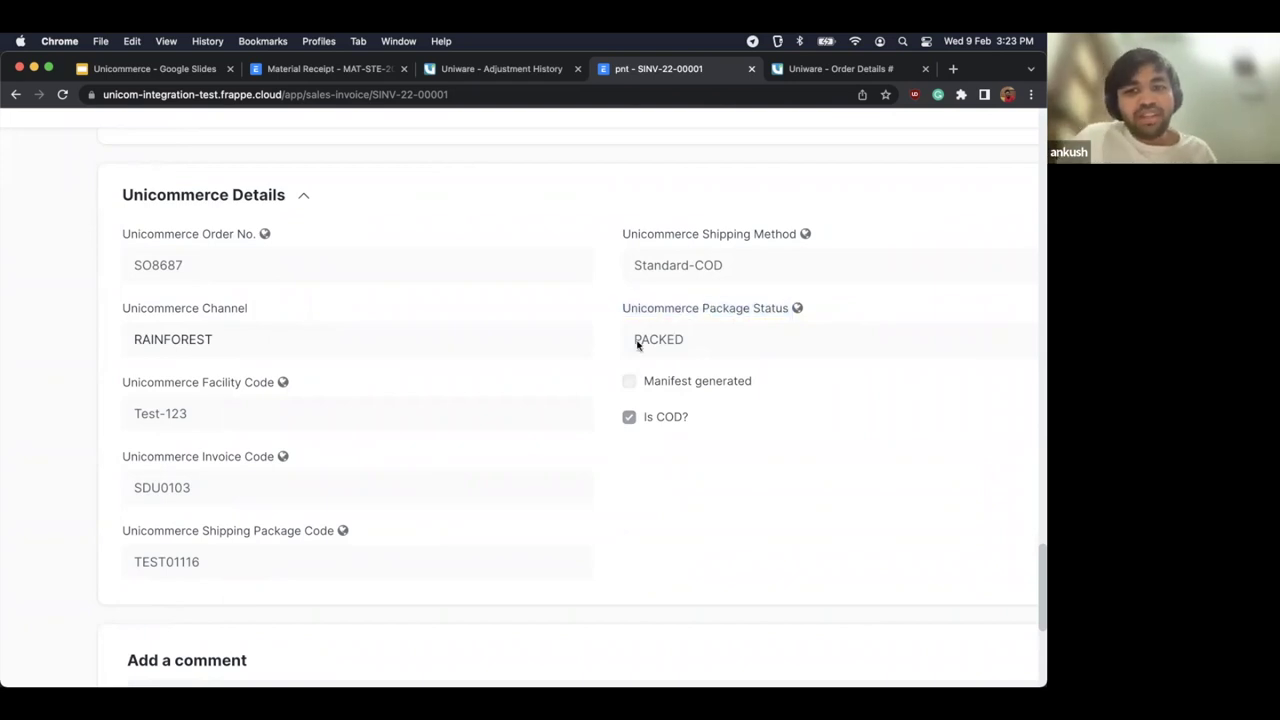
{"action": "double_click", "coordinate": [710, 331]}
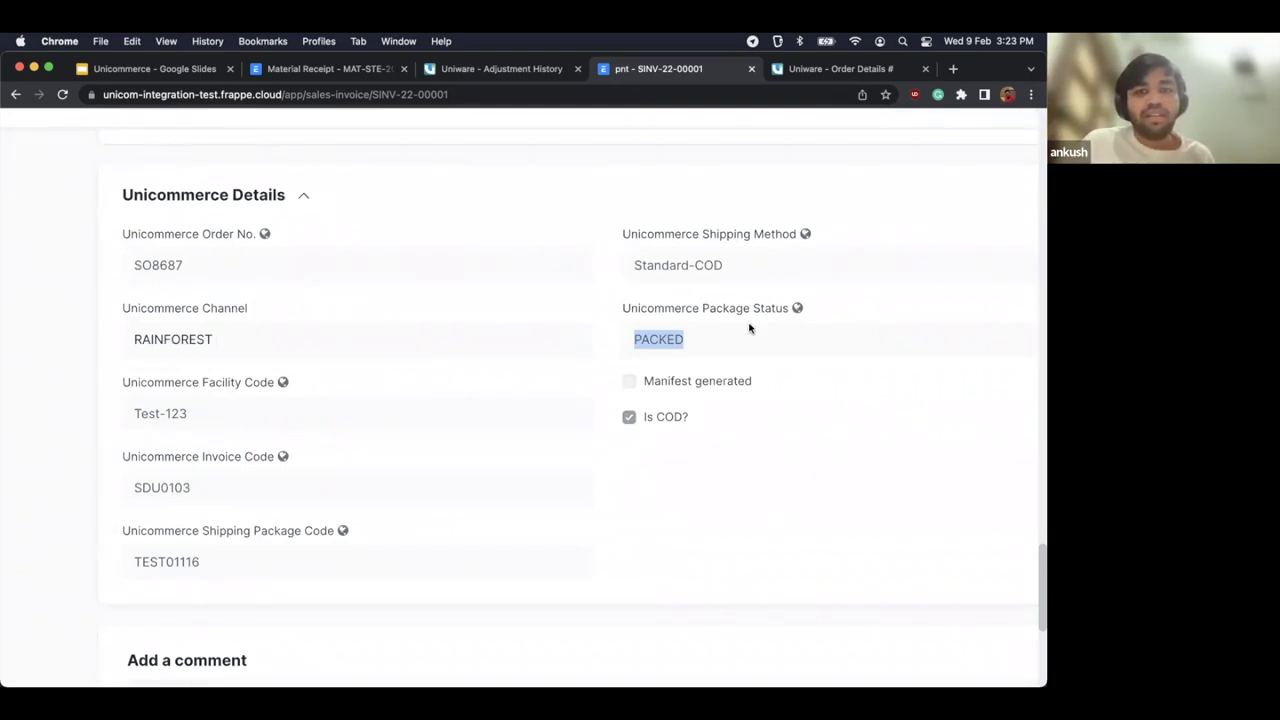
{"action": "scroll", "coordinate": [749, 328], "scroll_direction": "down", "scroll_amount": 3}
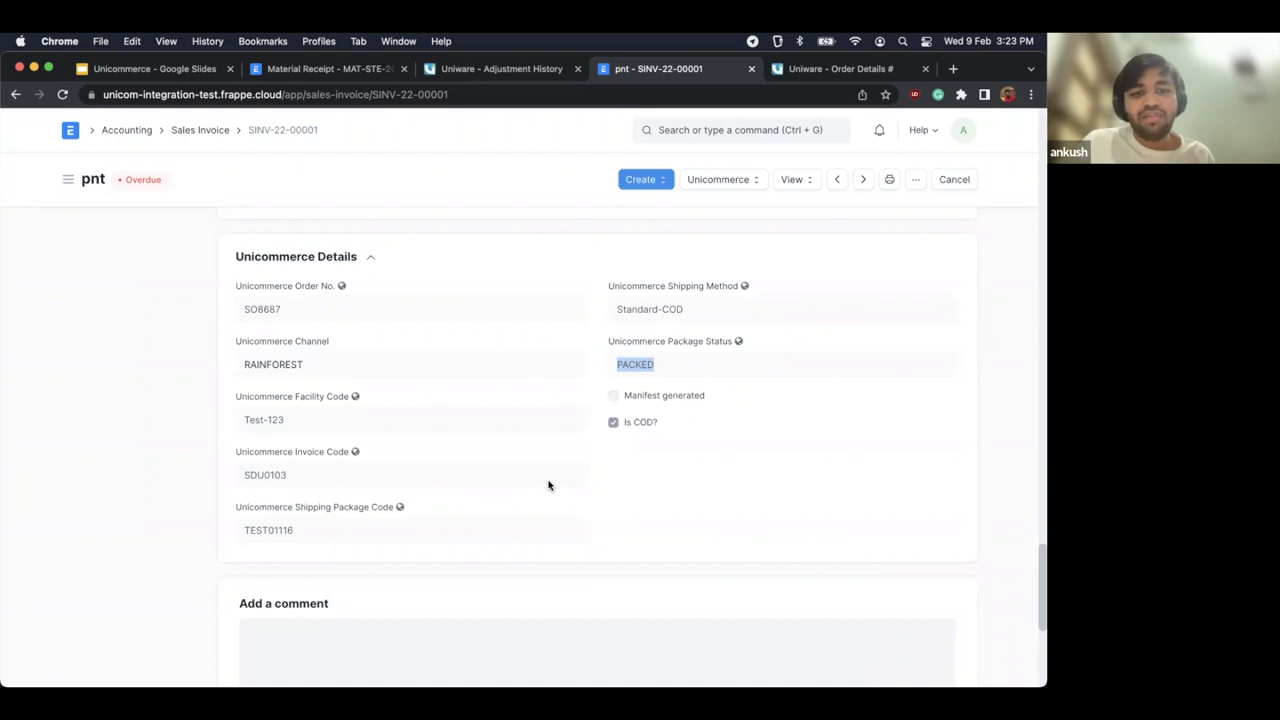
Step: Open the invoice's accounting ledger and examine its account entries, including Stock In Hand
{"action": "scroll", "coordinate": [548, 485], "scroll_direction": "up", "scroll_amount": 3}
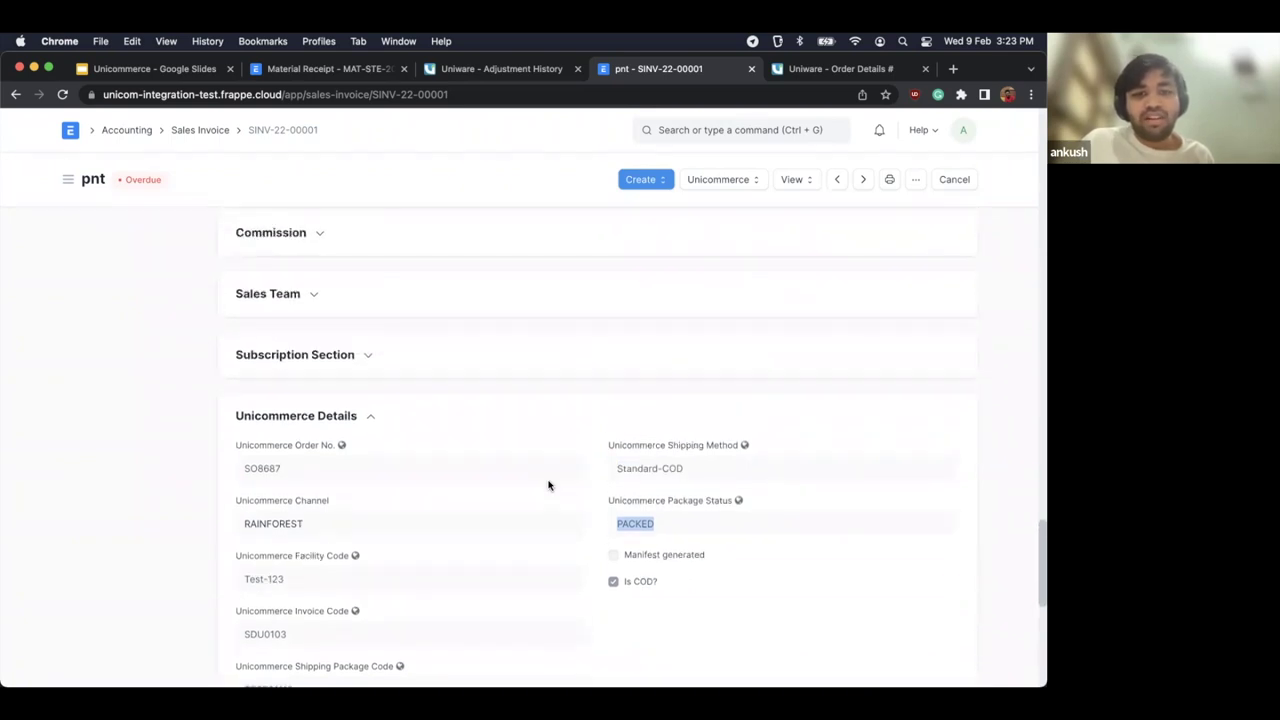
{"action": "scroll", "coordinate": [548, 485], "scroll_direction": "up", "scroll_amount": 15}
{"action": "scroll", "coordinate": [498, 374], "scroll_direction": "up", "scroll_amount": 3}
{"action": "scroll", "coordinate": [497, 371], "scroll_direction": "down", "scroll_amount": 15}
{"action": "scroll", "coordinate": [491, 437], "scroll_direction": "up", "scroll_amount": 4}
{"action": "scroll", "coordinate": [493, 440], "scroll_direction": "up", "scroll_amount": 1}
{"action": "scroll", "coordinate": [773, 283], "scroll_direction": "up", "scroll_amount": 10}
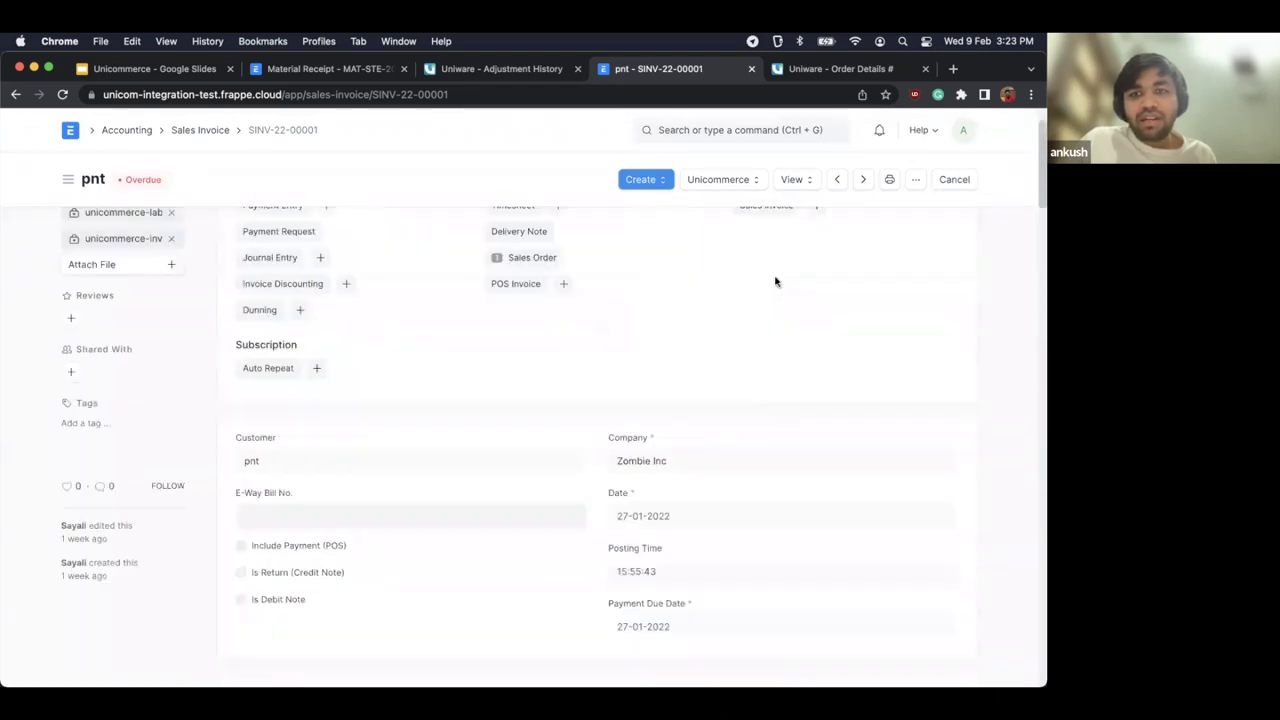
{"action": "left_click", "coordinate": [729, 179]}
{"action": "left_click", "coordinate": [797, 181]}
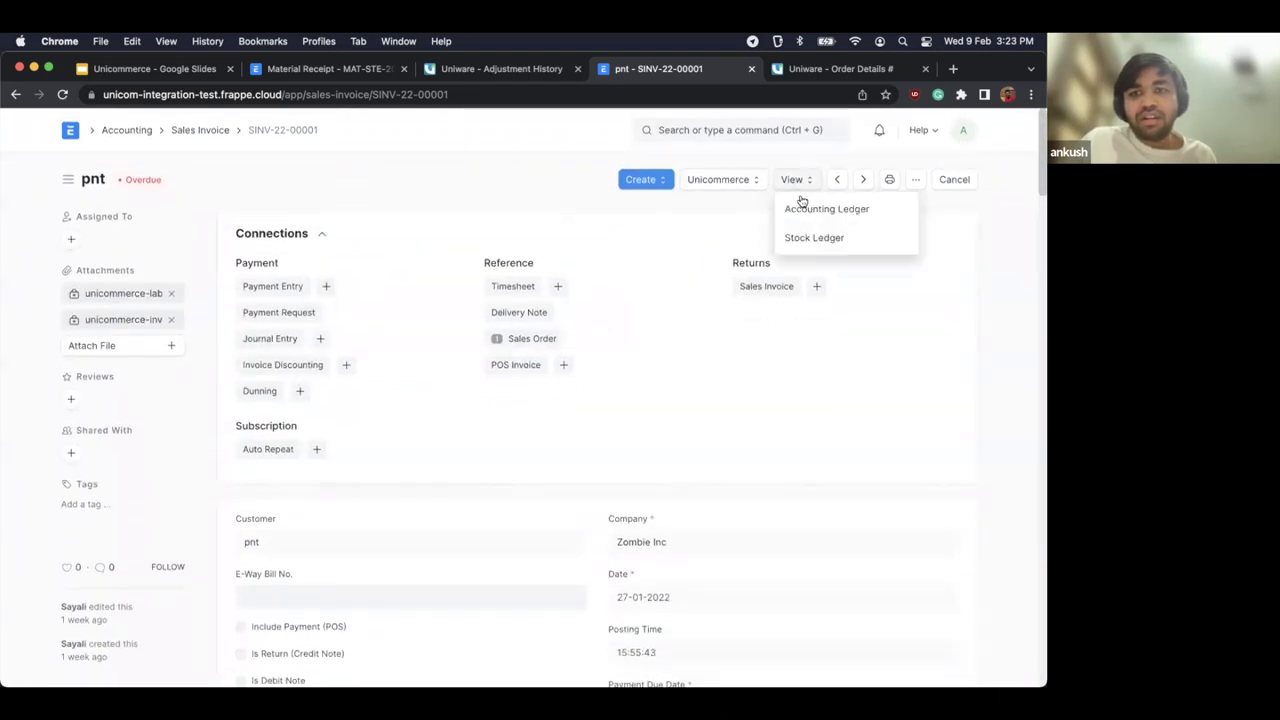
{"action": "left_click", "coordinate": [801, 203]}
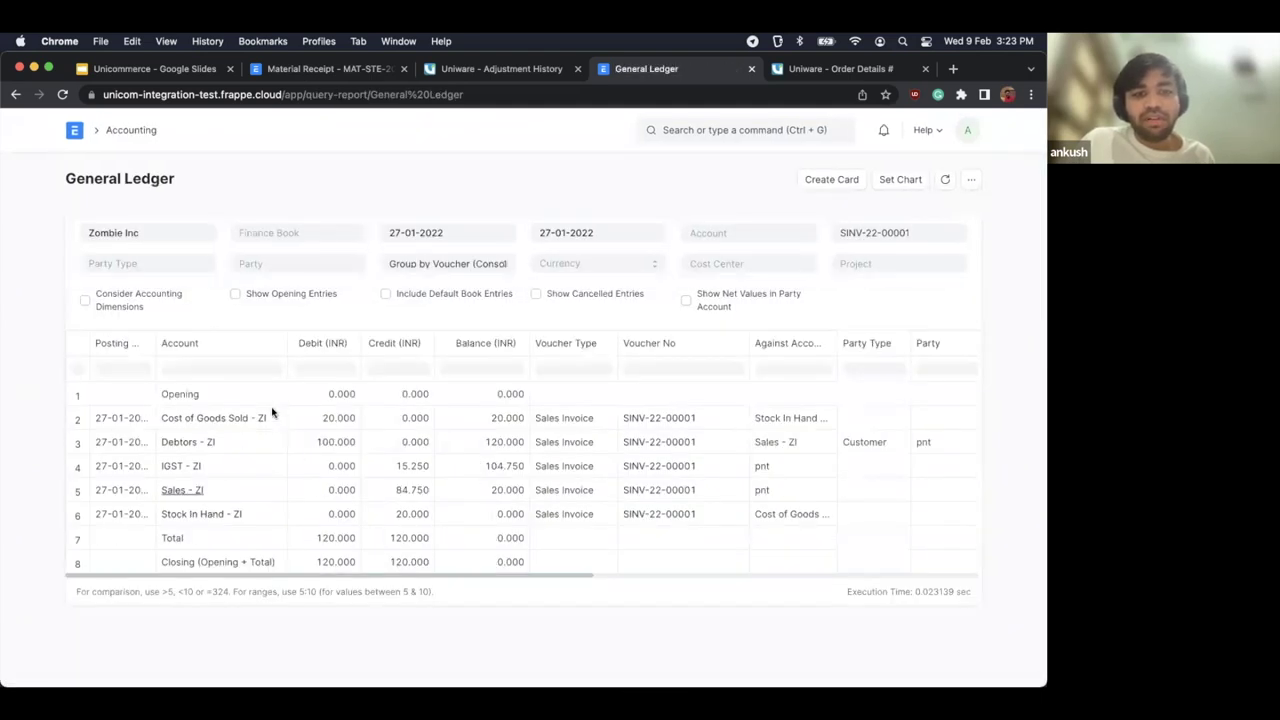
{"action": "left_click", "coordinate": [263, 516]}
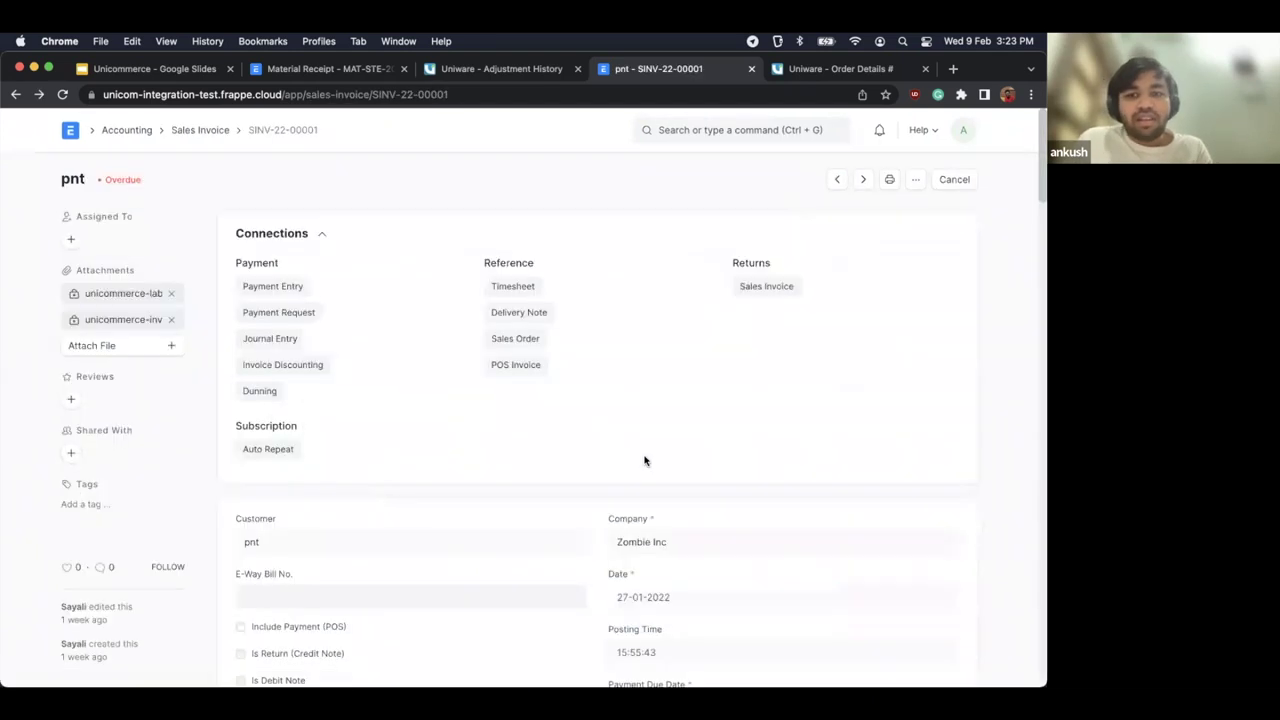
Step: Open the stock ledger for the same sales invoice
{"action": "scroll", "coordinate": [643, 457], "scroll_direction": "down", "scroll_amount": 2}
{"action": "scroll", "coordinate": [837, 197], "scroll_direction": "up", "scroll_amount": 2}
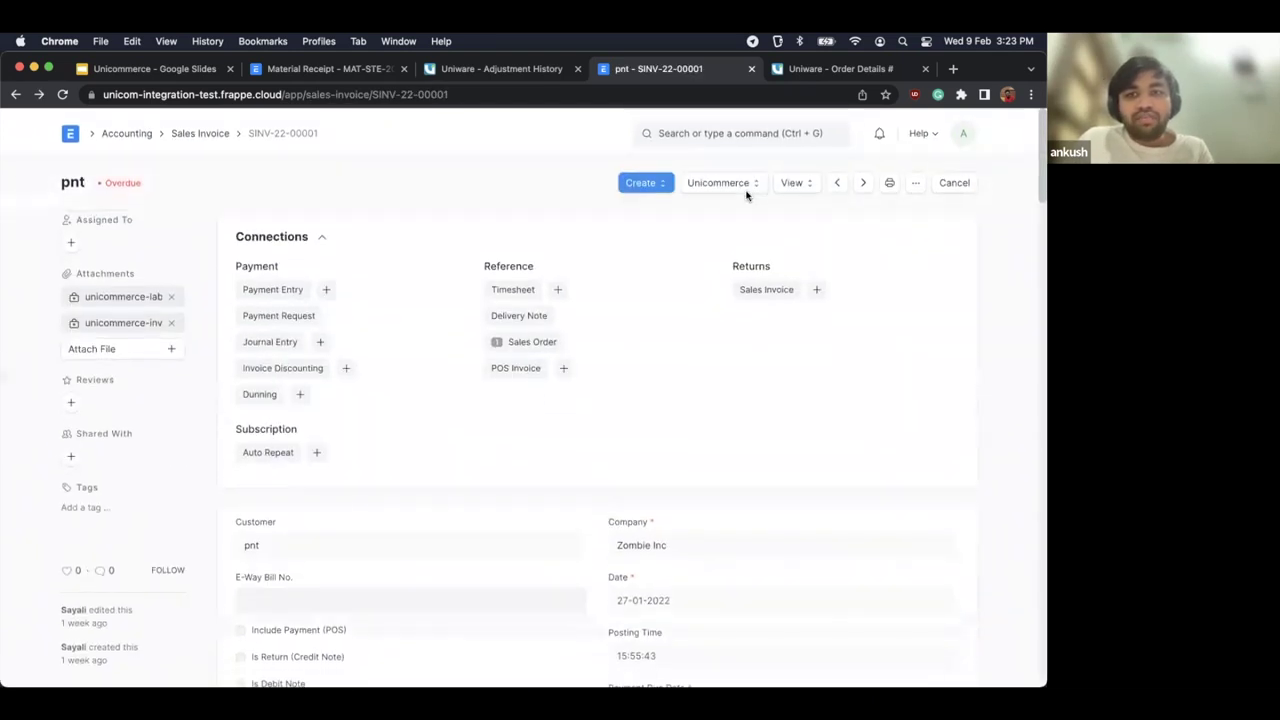
{"action": "left_click", "coordinate": [796, 179]}
{"action": "left_click", "coordinate": [803, 238]}
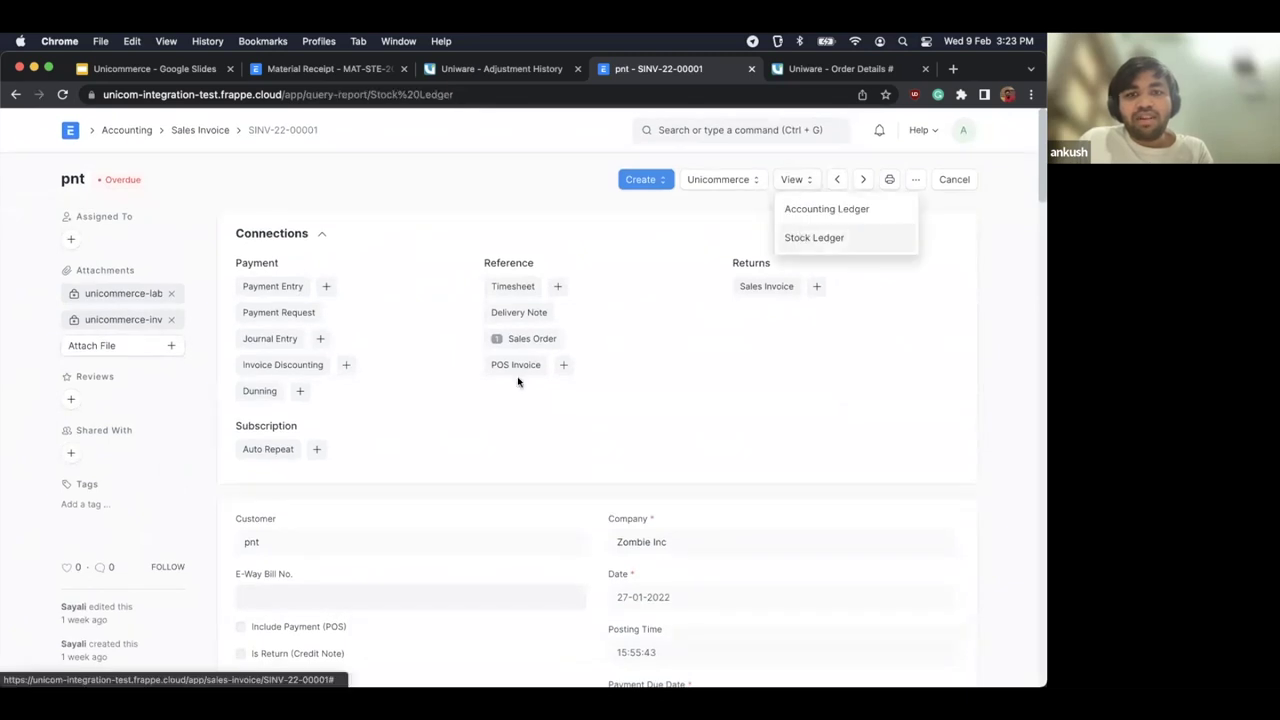